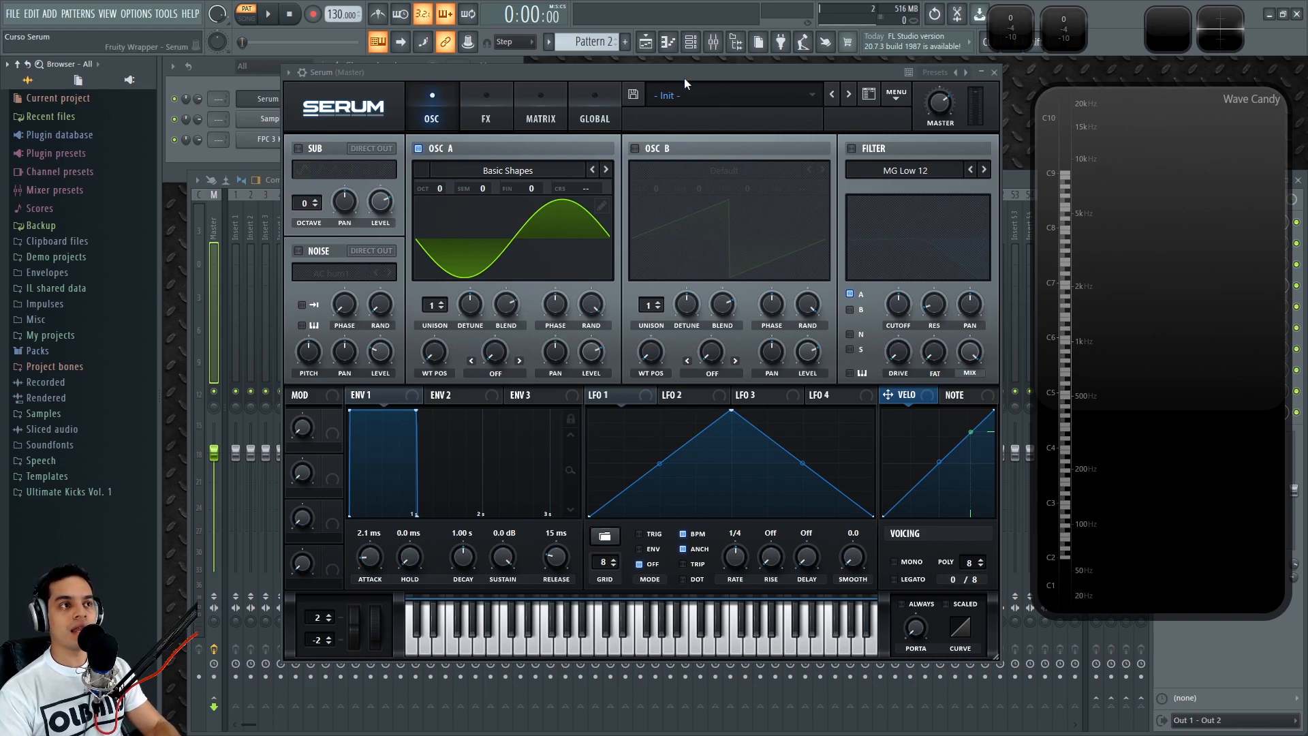
Show the Global page with the chaos, unison, preferences and oscillator settings
{"action": "left_click", "coordinate": [595, 104]}
{"action": "mouse_move", "coordinate": [601, 72]}
{"action": "left_mouse_down"}
{"action": "mouse_move", "coordinate": [616, 96]}
{"action": "mouse_move", "coordinate": [603, 85]}
{"action": "left_mouse_up"}
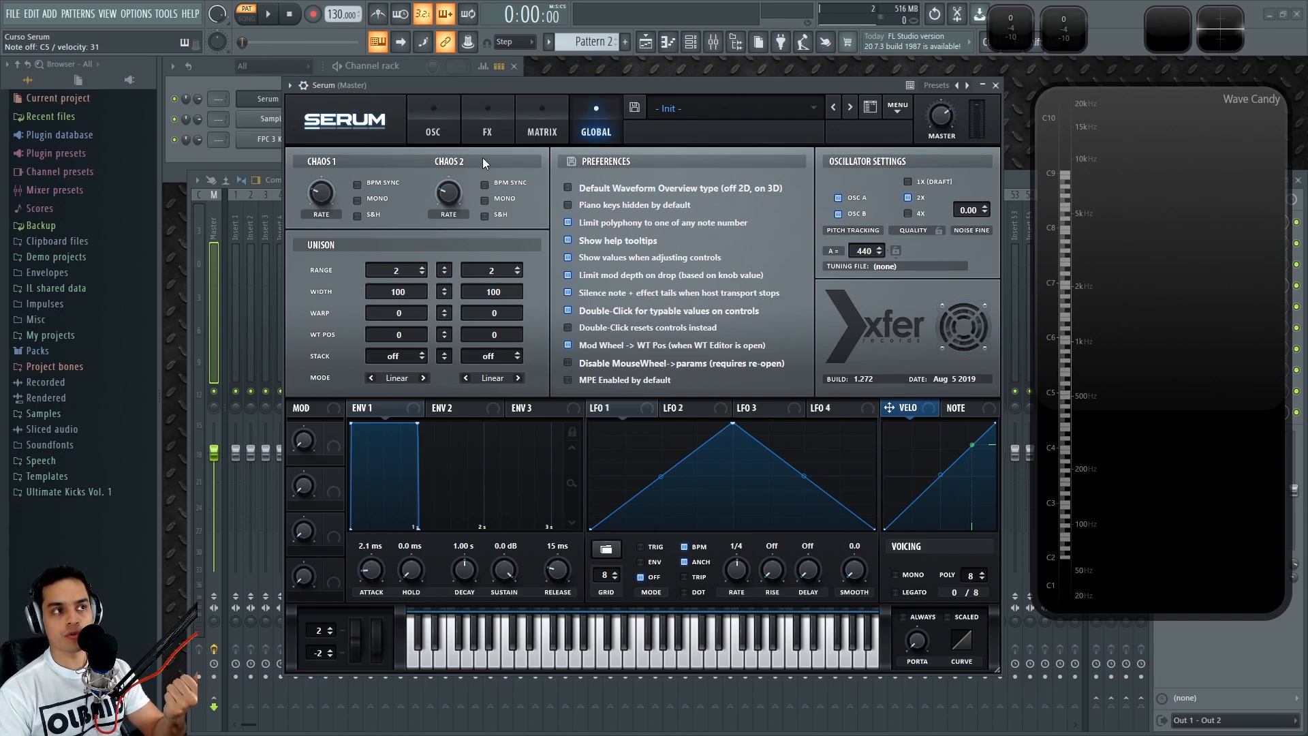
{"action": "left_click", "coordinate": [440, 121]}
{"action": "left_click", "coordinate": [597, 126]}
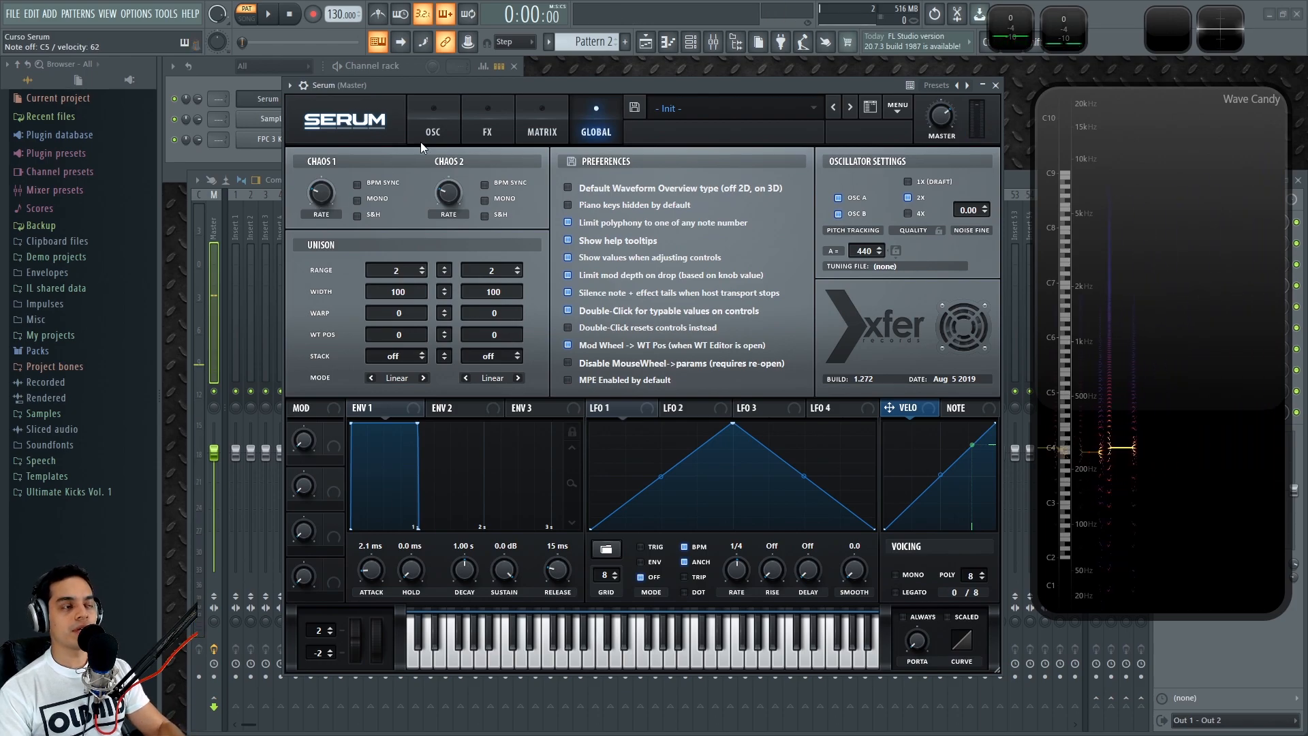
Assign Chaos1 as the modulation source for the coarse pitch of OSC A
{"action": "left_click", "coordinate": [431, 120]}
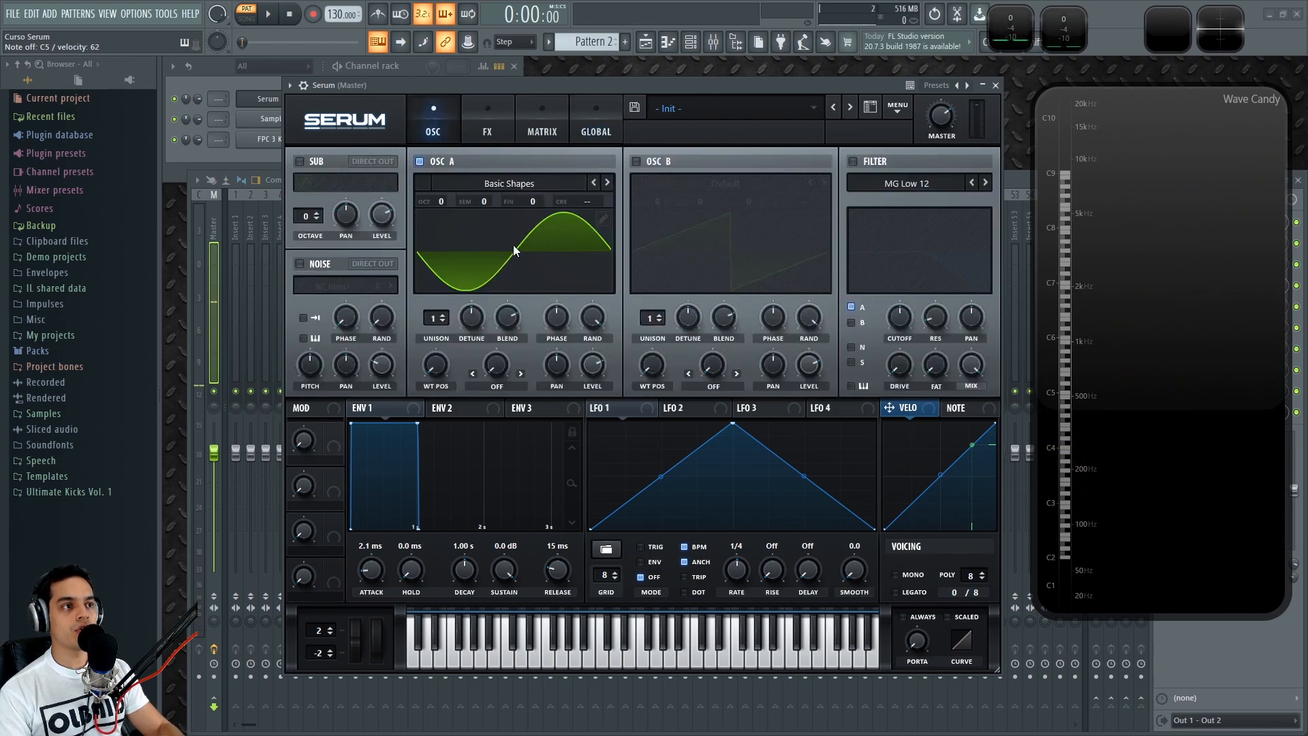
{"action": "right_click", "coordinate": [584, 206]}
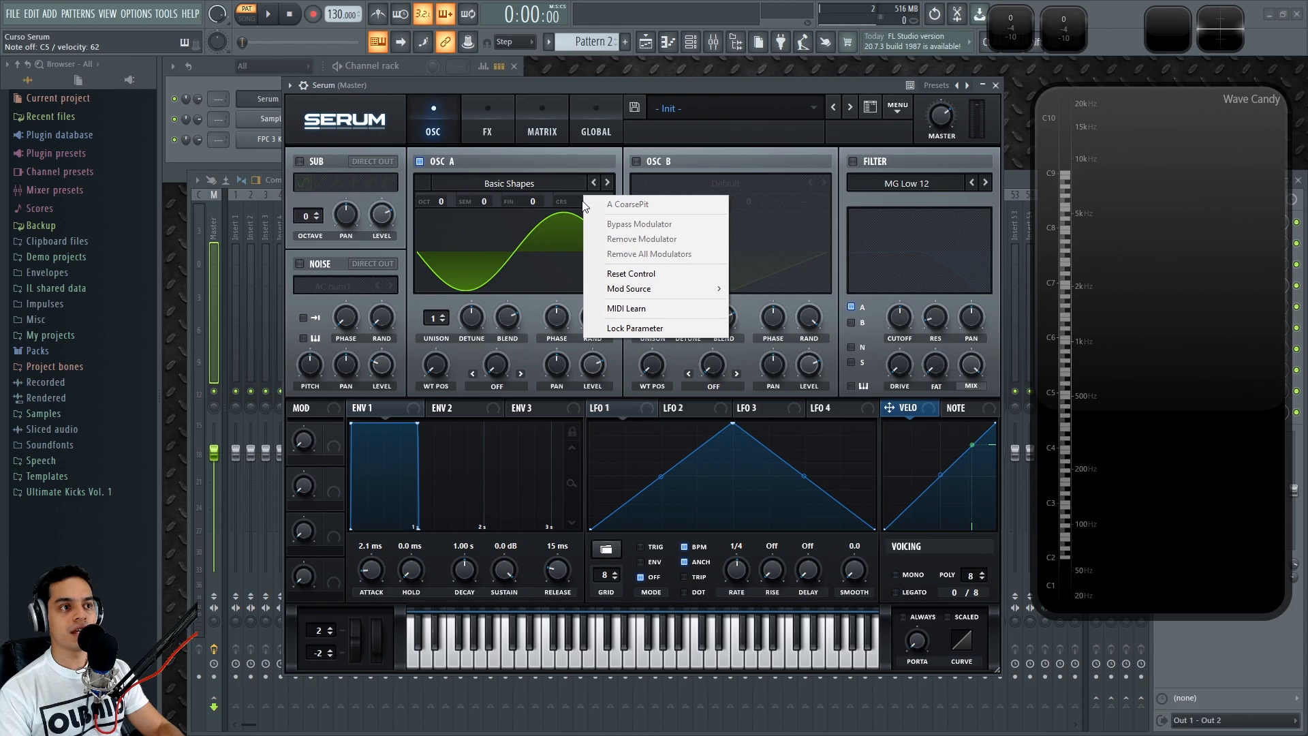
{"action": "mouse_move", "coordinate": [665, 289]}
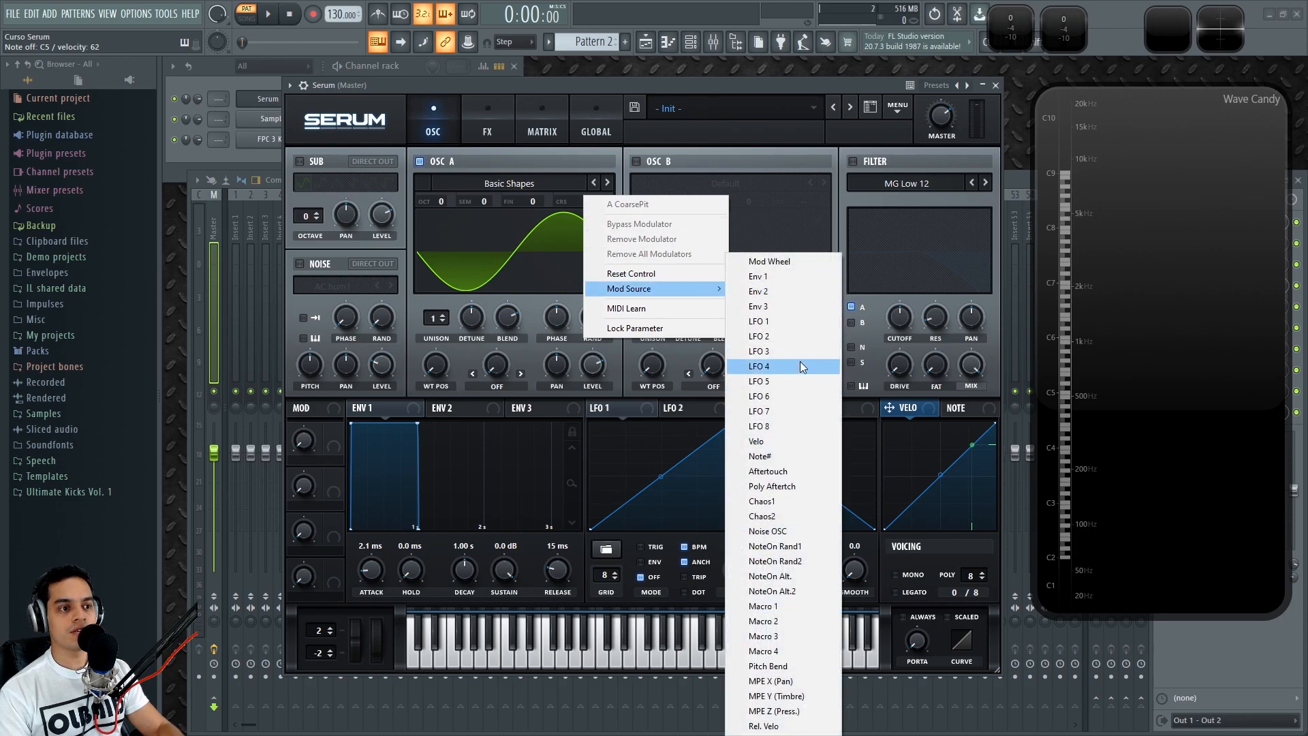
{"action": "left_click", "coordinate": [799, 504]}
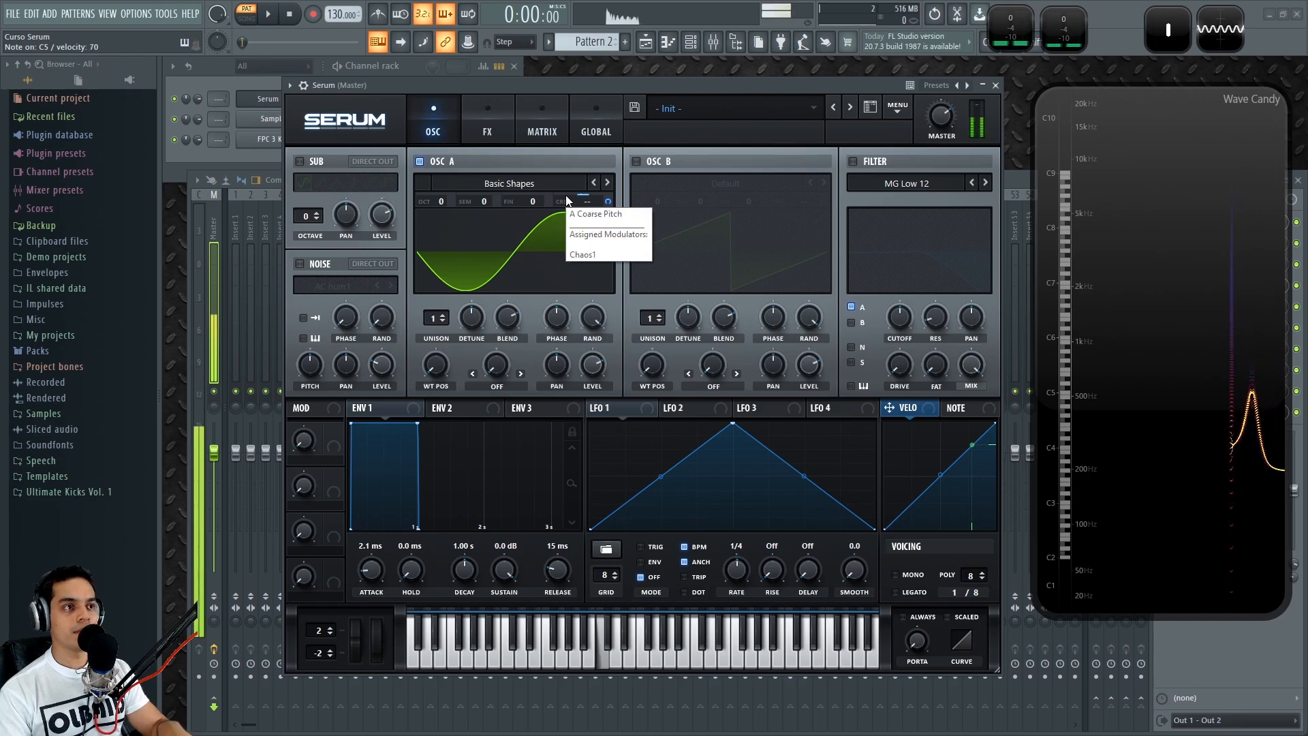
Vary the Chaos 1 rate between very high and low values on the Global page, ending at about 2.6
{"action": "left_click", "coordinate": [590, 125]}
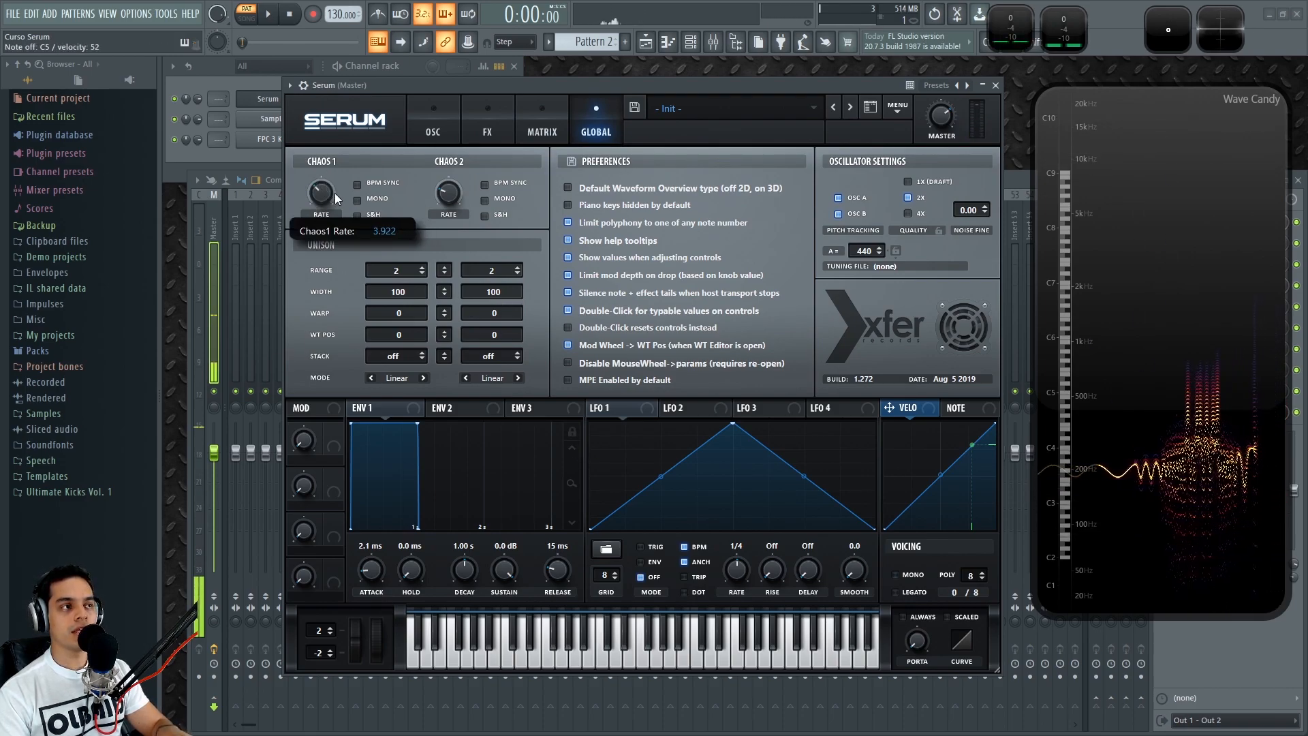
{"action": "left_click_drag", "start_coordinate": [323, 194], "coordinate": [340, 120]}
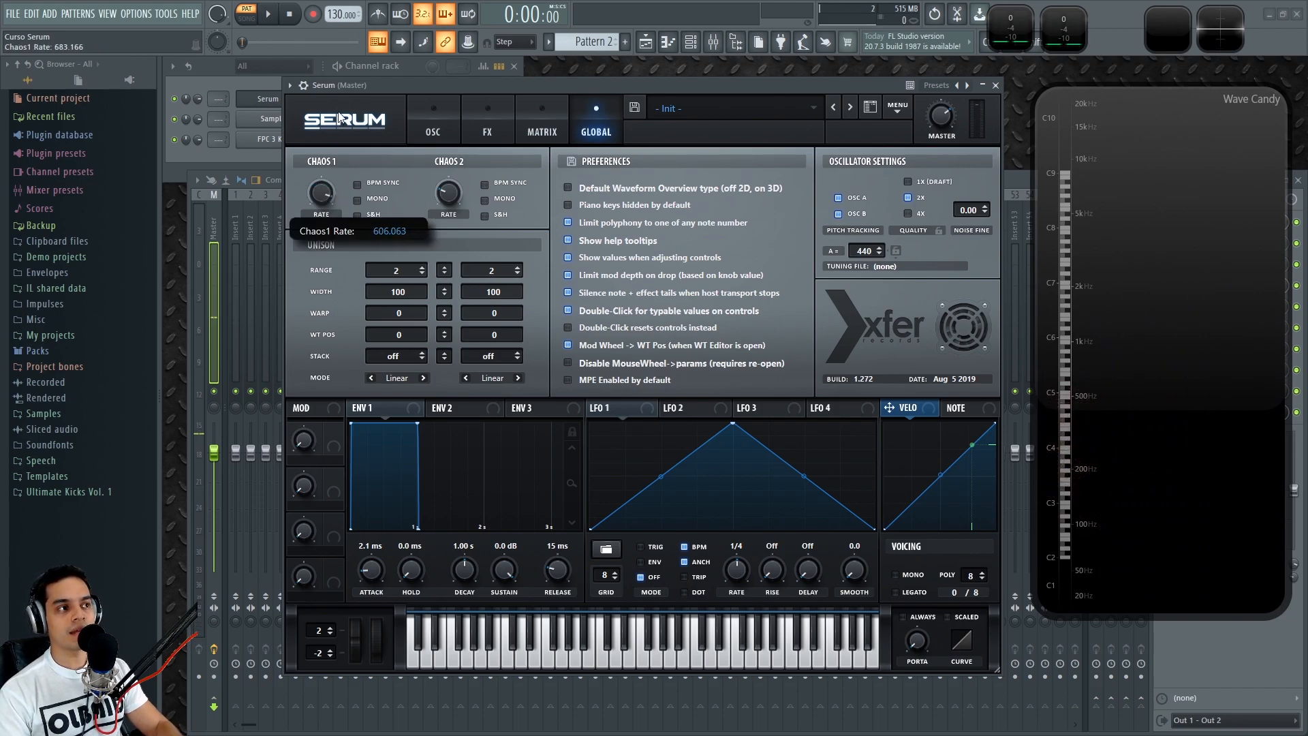
{"action": "left_click_drag", "start_coordinate": [320, 252], "coordinate": [318, 196]}
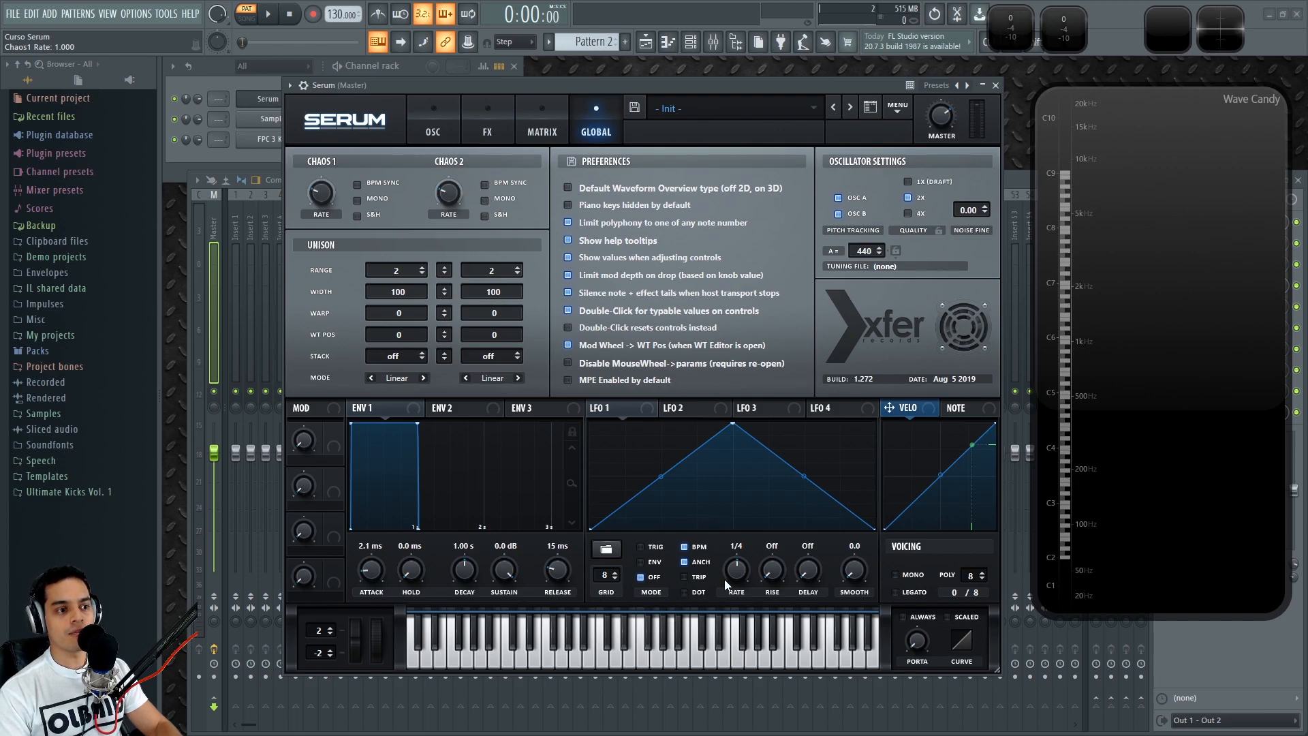
{"action": "left_click_drag", "start_coordinate": [321, 213], "coordinate": [319, 206]}
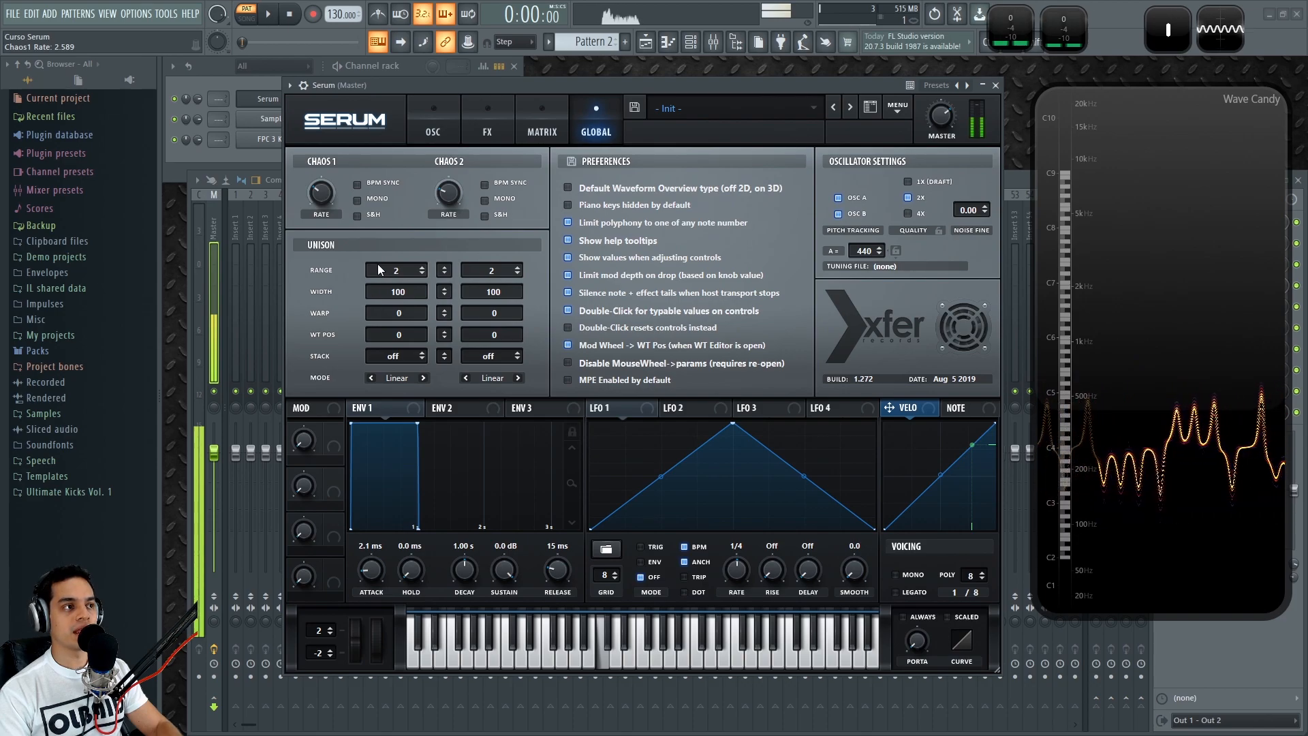
Try BPM sync on Chaos 1 with a rate of 2 bar t, switch it off, and try its Mono option
{"action": "left_click", "coordinate": [358, 185]}
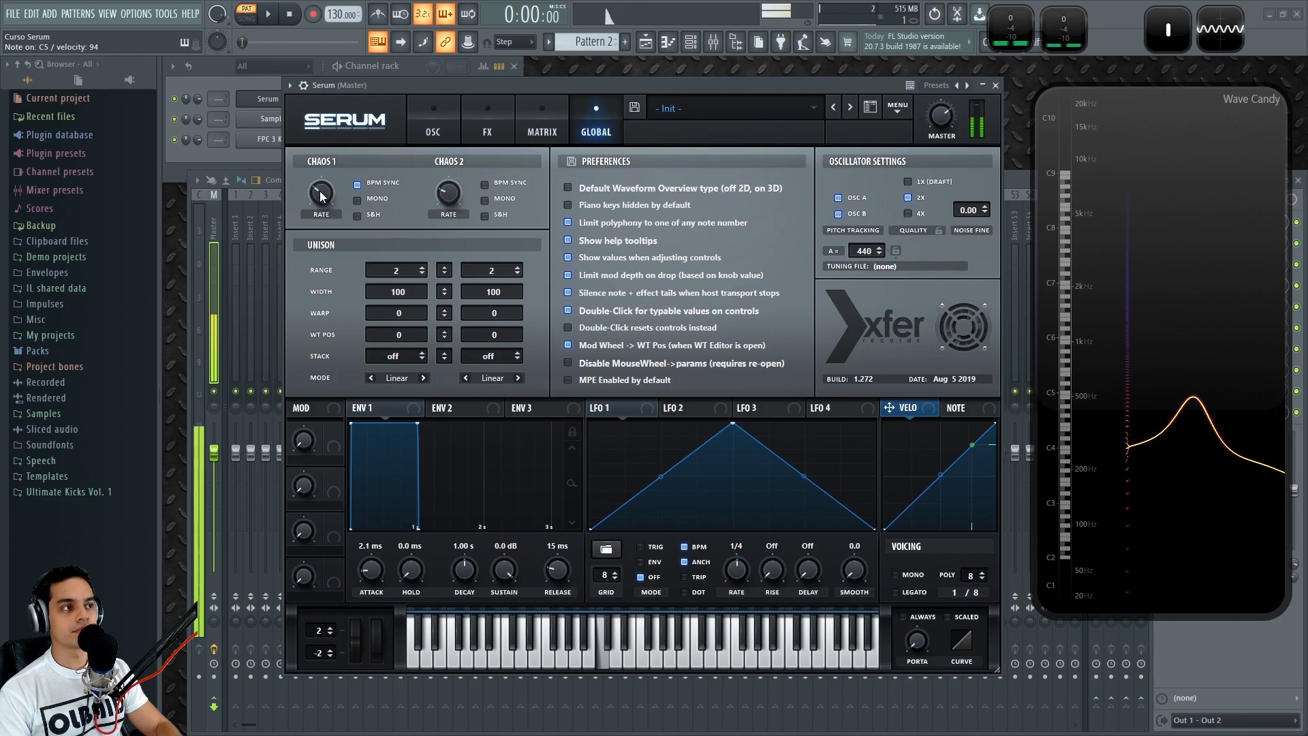
{"action": "left_click_drag", "start_coordinate": [325, 194], "coordinate": [335, 144]}
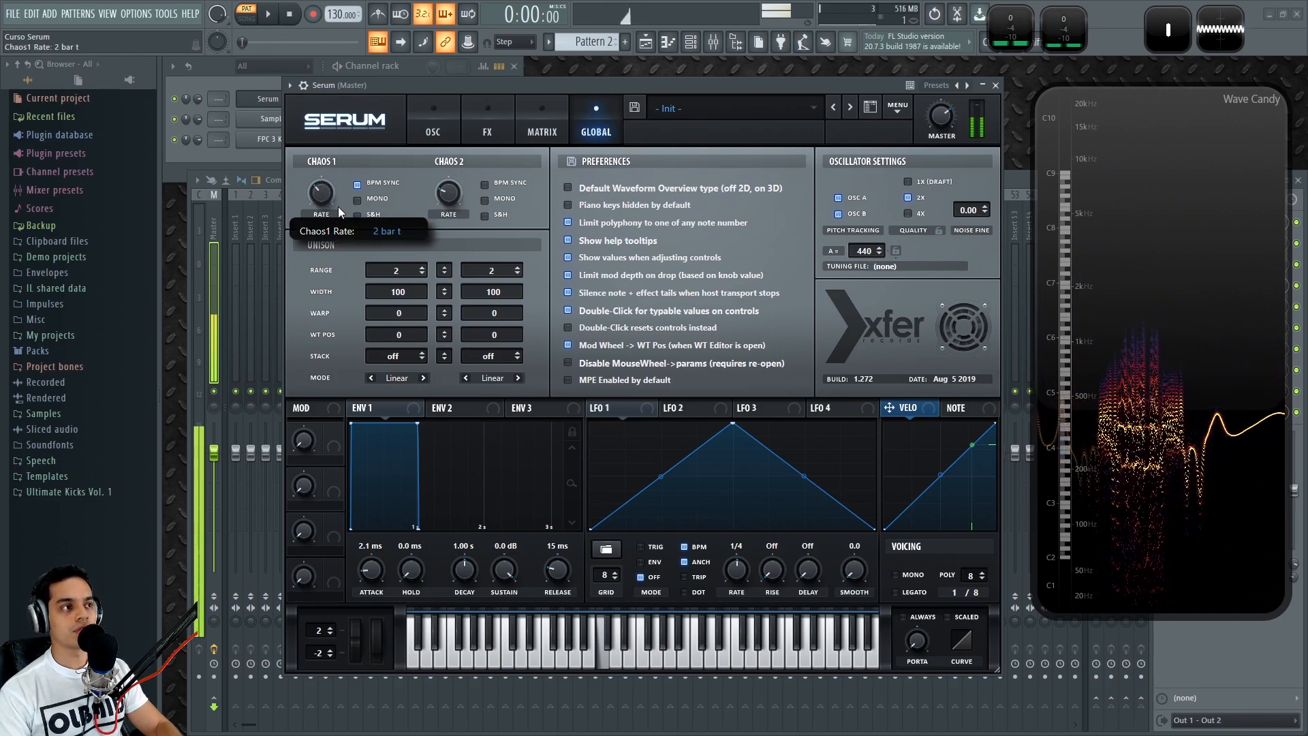
{"action": "left_click", "coordinate": [357, 185]}
{"action": "left_click_drag", "start_coordinate": [326, 193], "coordinate": [357, 202]}
{"action": "left_click", "coordinate": [358, 202]}
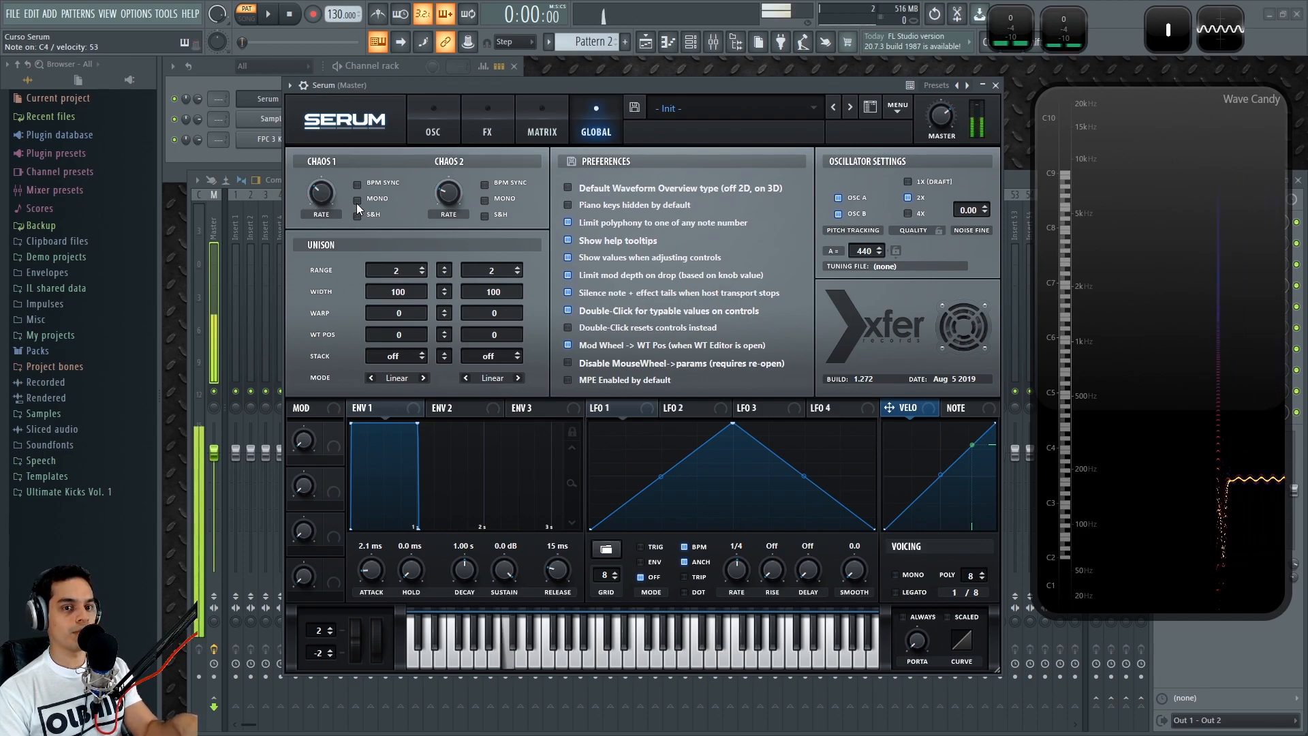
Try Chaos 1's S&H mode at rates of about 2.8 and 8.7, and switch it off
{"action": "mouse_move", "coordinate": [321, 206]}
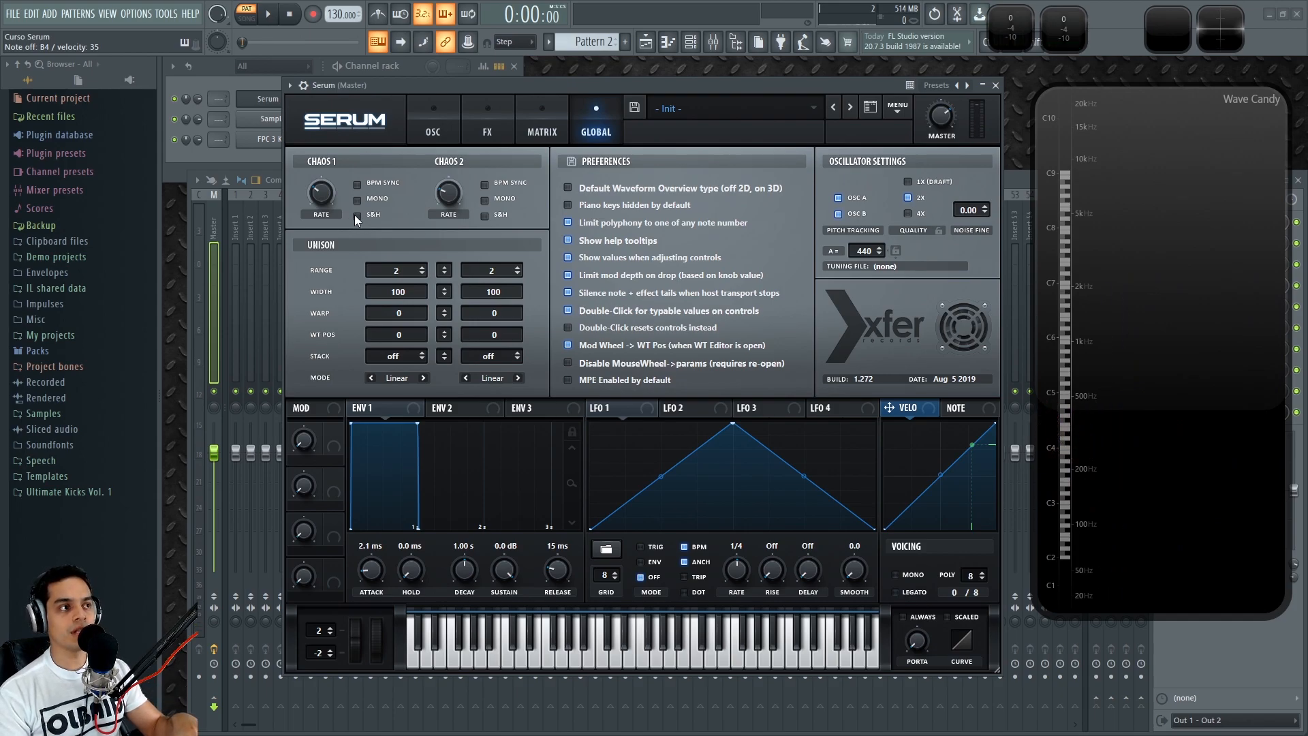
{"action": "left_click_drag", "start_coordinate": [320, 198], "coordinate": [320, 195]}
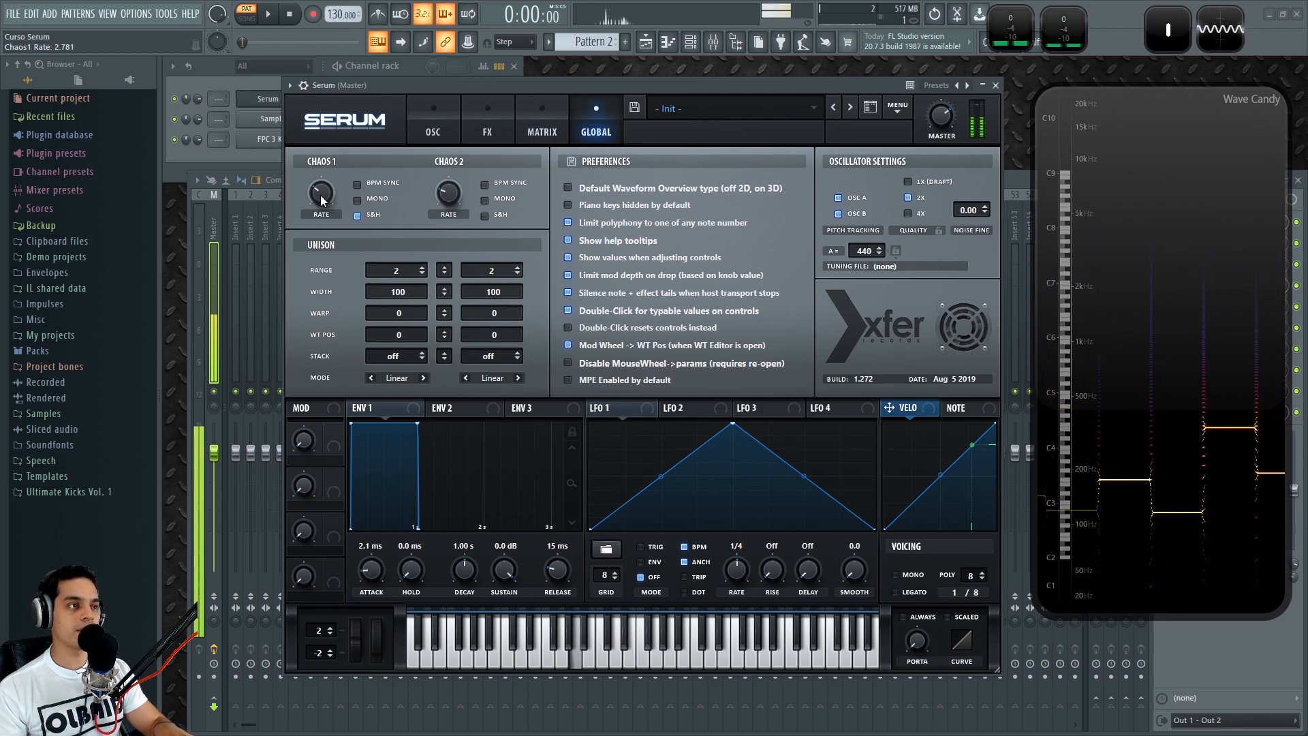
{"action": "mouse_move", "coordinate": [321, 195]}
{"action": "left_mouse_down"}
{"action": "mouse_move", "coordinate": [329, 162]}
{"action": "mouse_move", "coordinate": [329, 178]}
{"action": "left_mouse_up"}
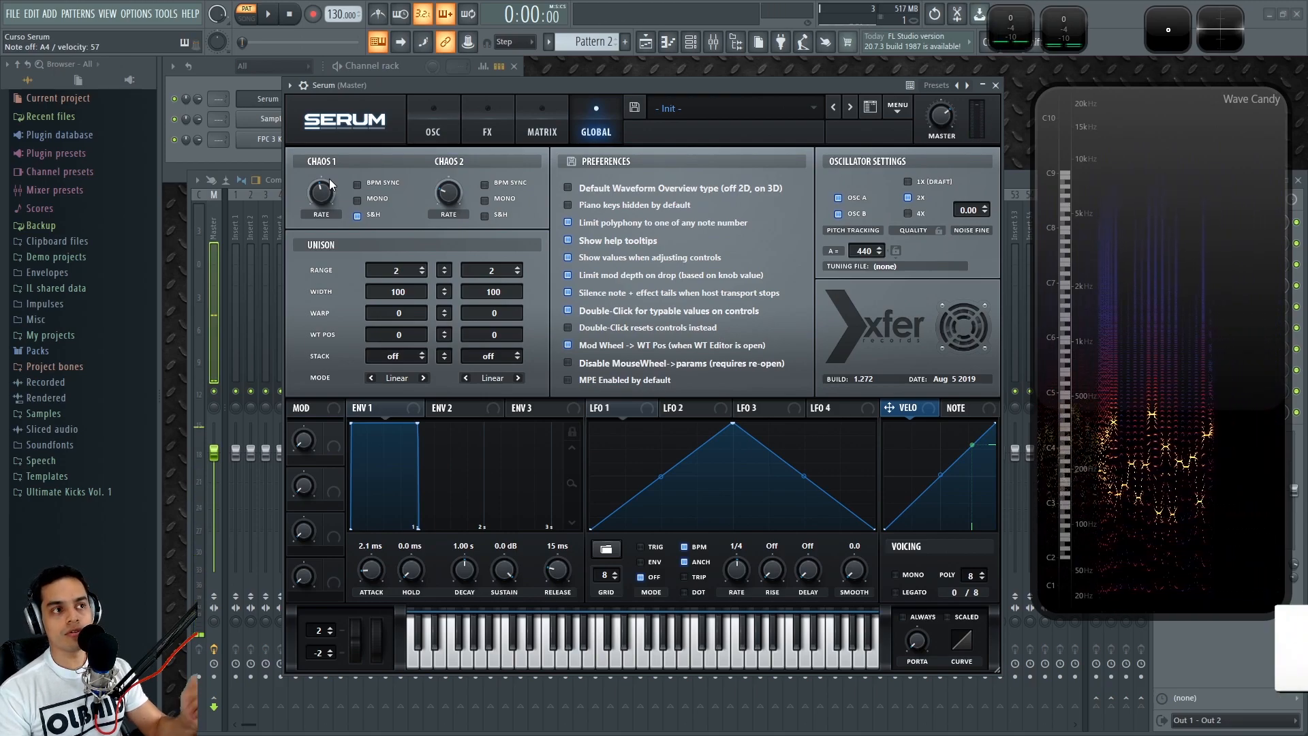
{"action": "left_click", "coordinate": [364, 216]}
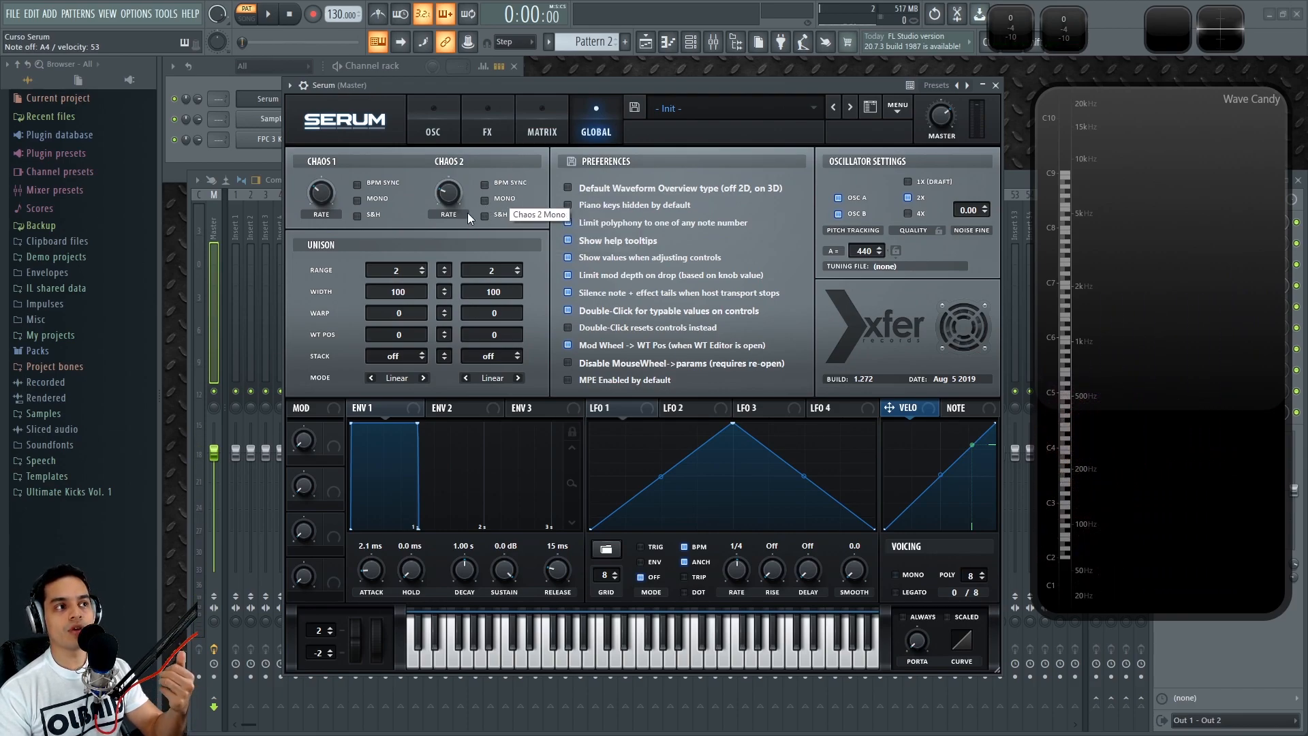
Lower the Chaos 1 rate to 0.425 and assign Chaos2 as the modulation source of that rate
{"action": "mouse_move", "coordinate": [327, 190]}
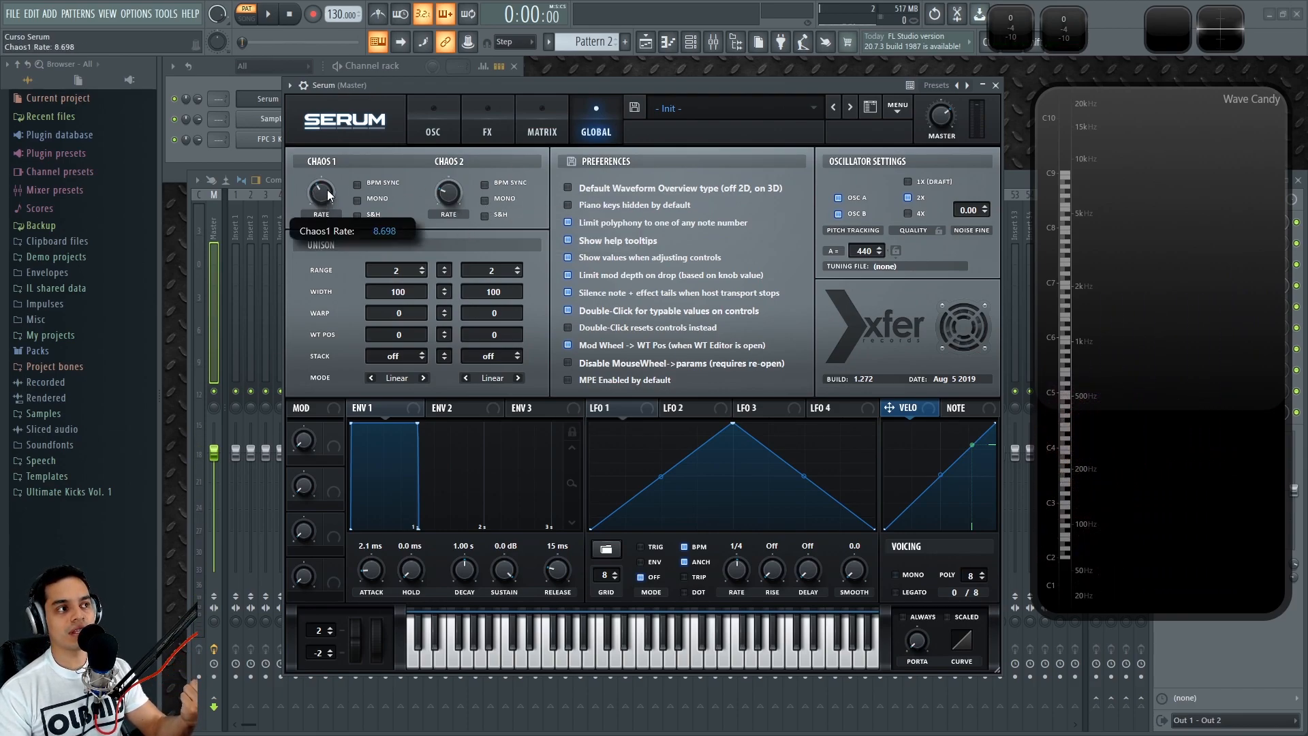
{"action": "mouse_move", "coordinate": [325, 201]}
{"action": "left_mouse_down"}
{"action": "mouse_move", "coordinate": [326, 213]}
{"action": "mouse_move", "coordinate": [320, 196]}
{"action": "left_mouse_up"}
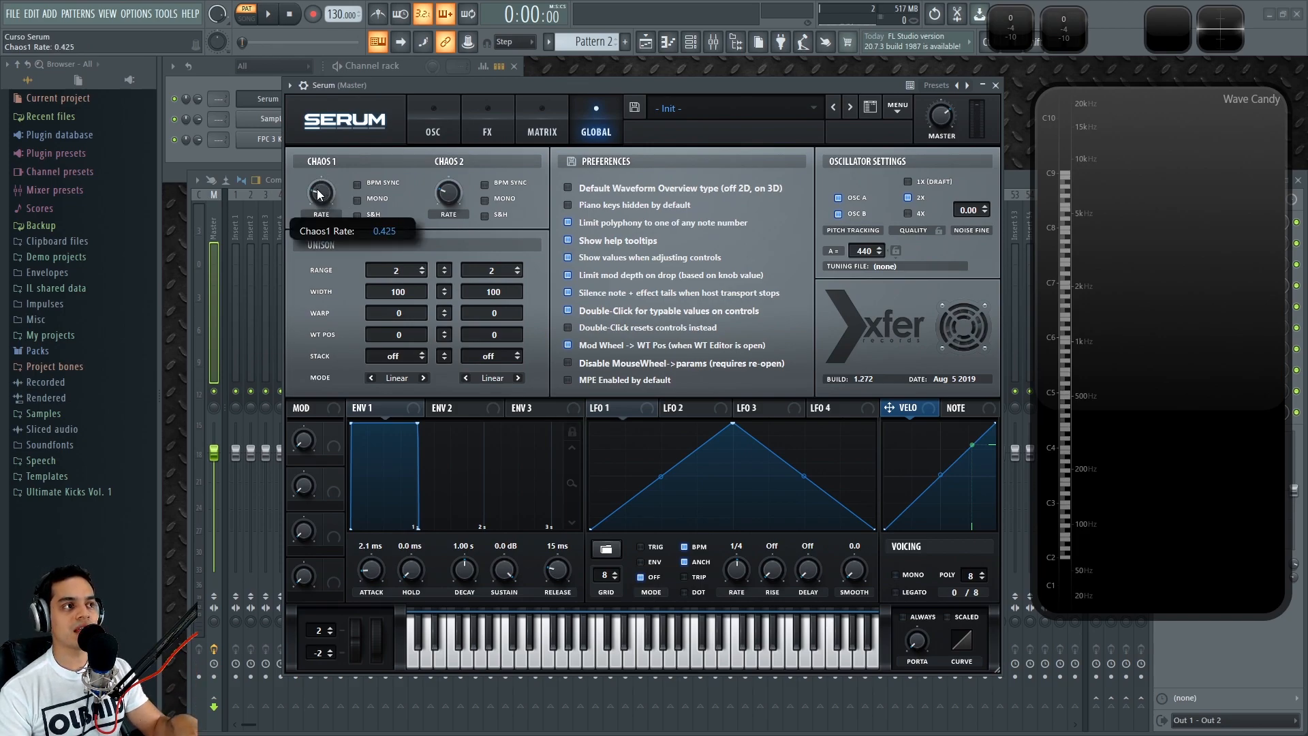
{"action": "right_click", "coordinate": [321, 194]}
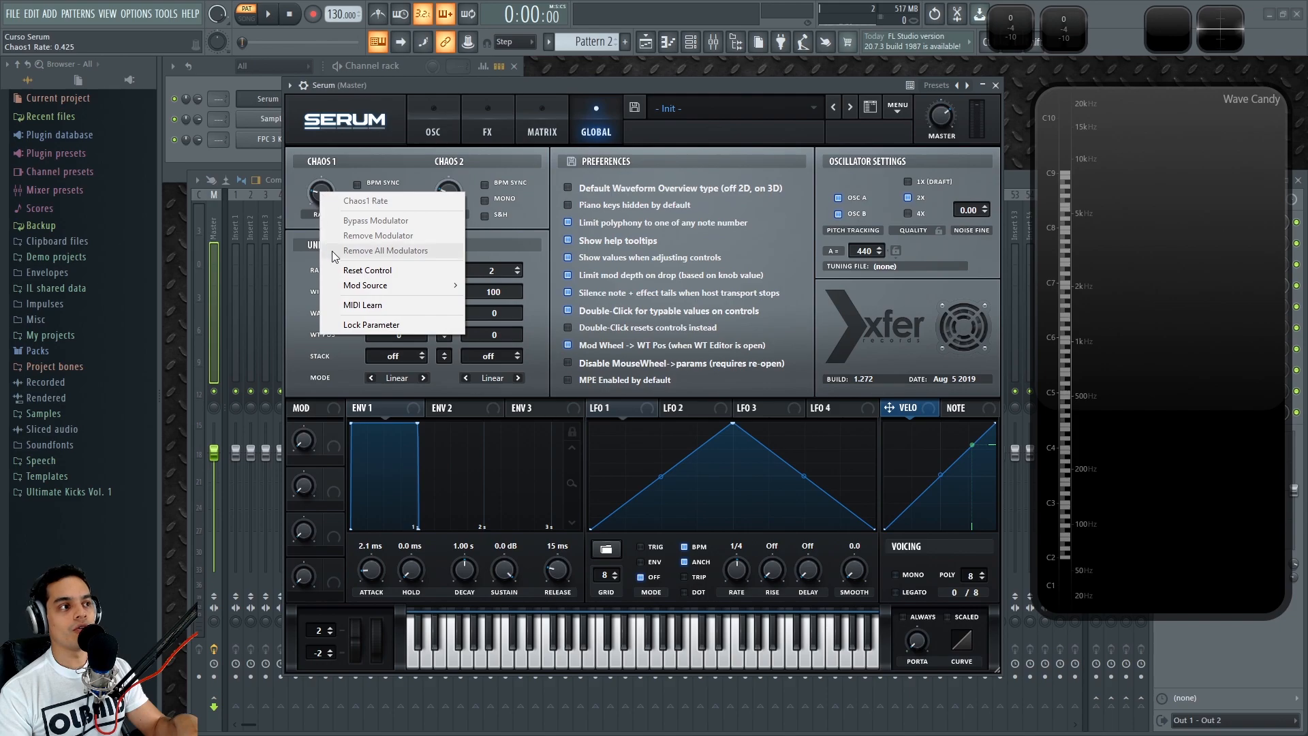
{"action": "mouse_move", "coordinate": [438, 285]}
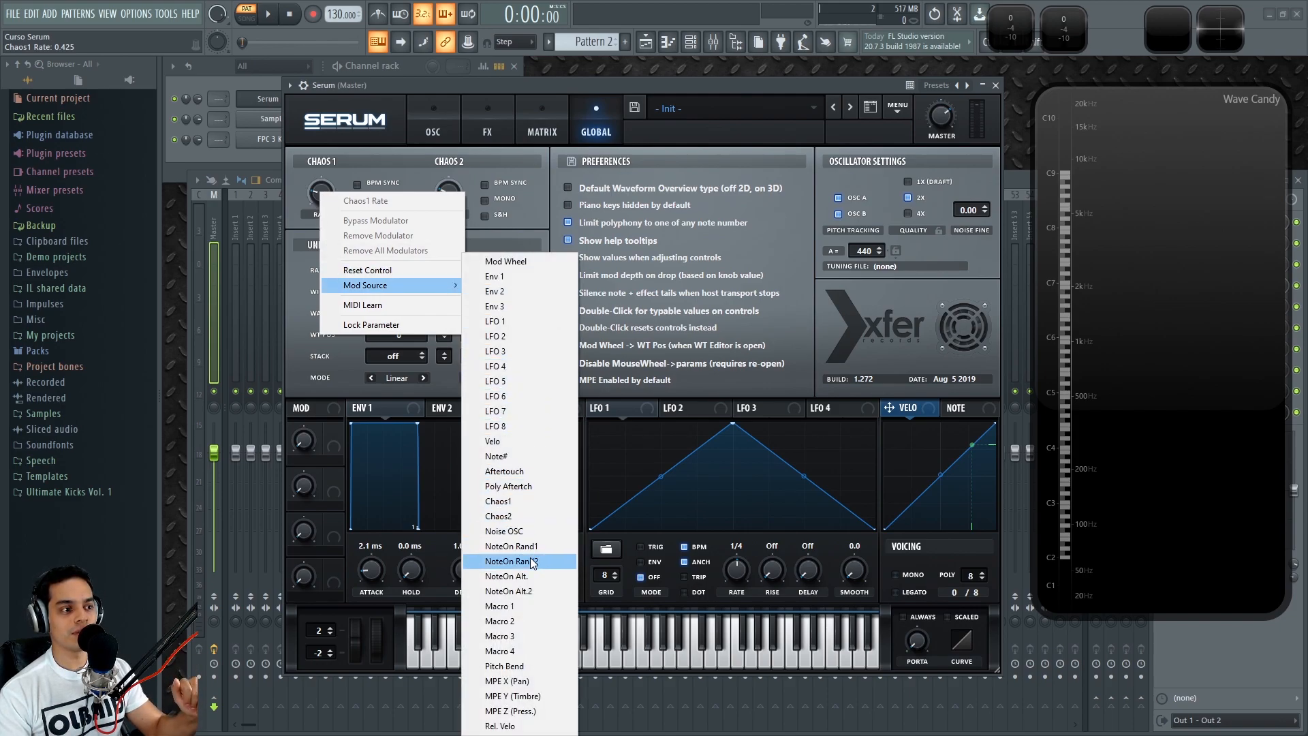
{"action": "left_click", "coordinate": [524, 521]}
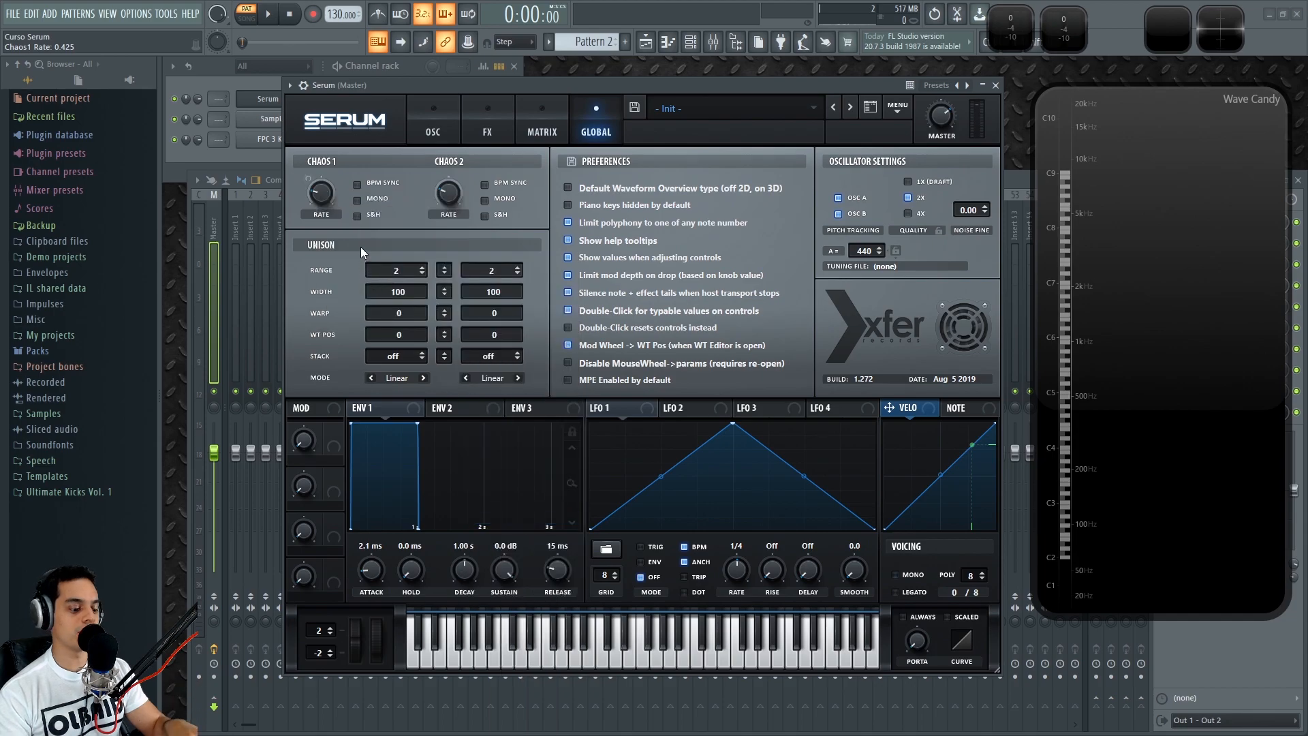
Enable S&H on Chaos 2 with an adjusted rate, and lower the Chaos 1 rate to 0.001
{"action": "left_click_drag", "start_coordinate": [448, 202], "coordinate": [472, 210]}
{"action": "left_click", "coordinate": [484, 215]}
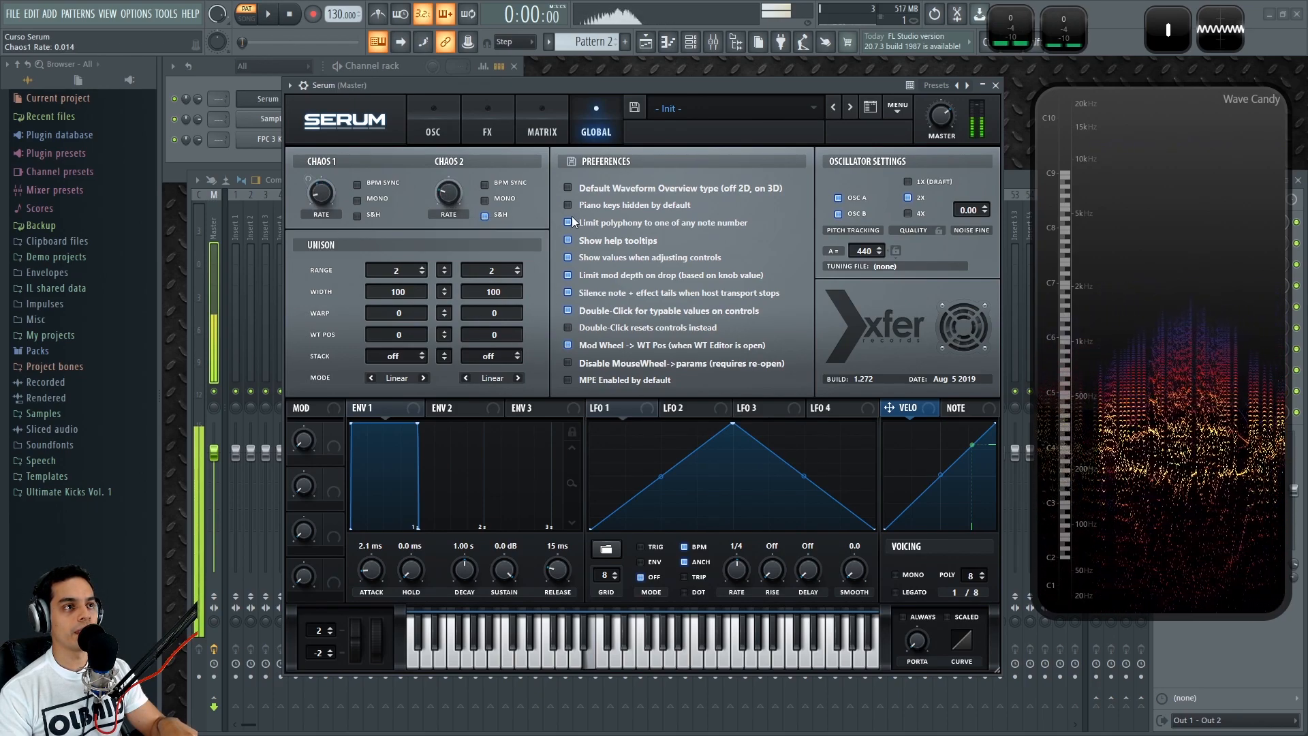
{"action": "mouse_move", "coordinate": [304, 179]}
{"action": "left_mouse_down"}
{"action": "mouse_move", "coordinate": [306, 194]}
{"action": "mouse_move", "coordinate": [301, 178]}
{"action": "left_mouse_up"}
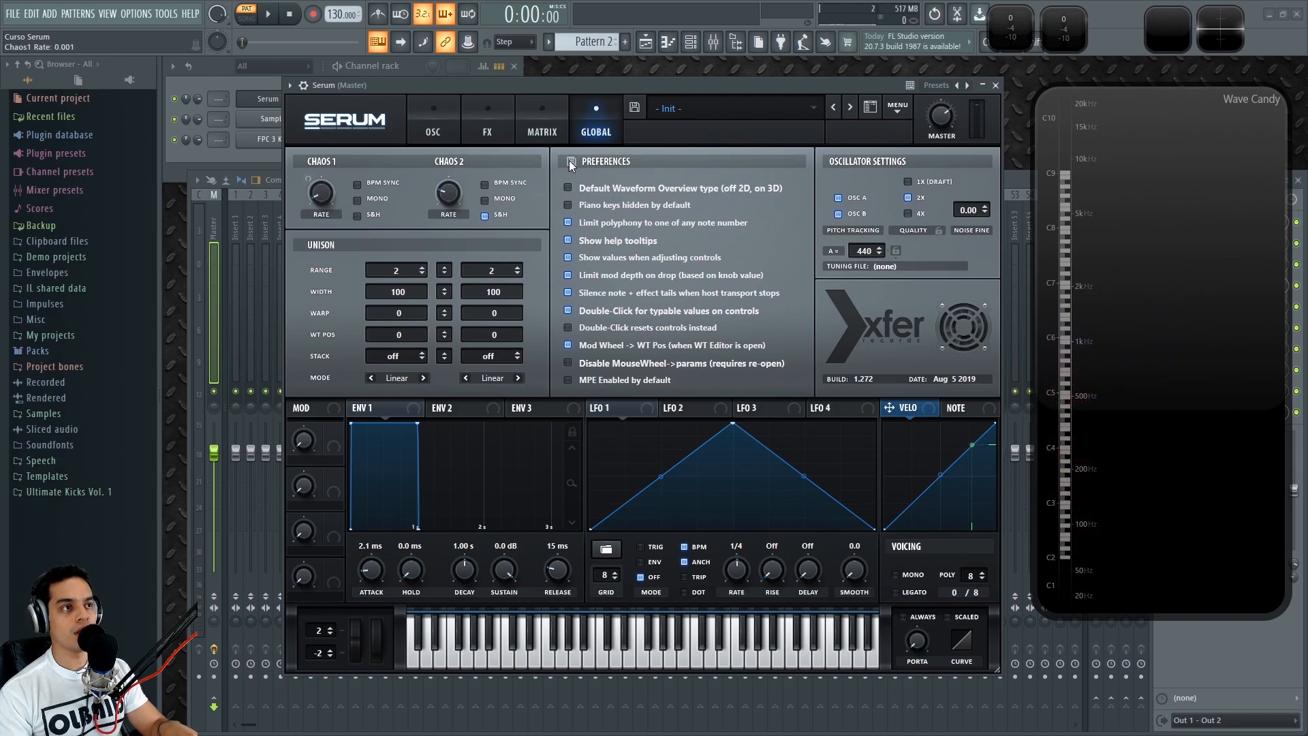
Set the Chaos1 to A CoarsePit amount to 39 in the modulation matrix and reduce the Chaos2 to Chaos1 Rate amount
{"action": "left_click", "coordinate": [549, 126]}
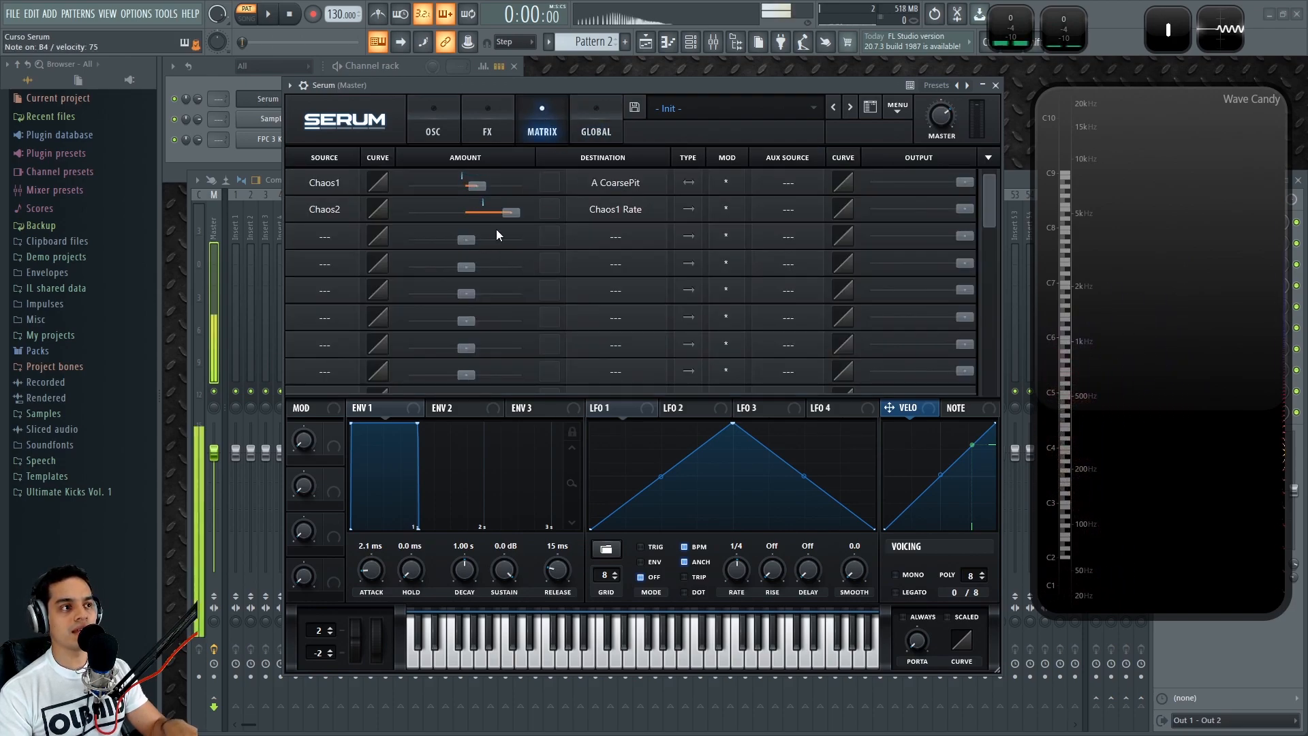
{"action": "left_click_drag", "start_coordinate": [476, 185], "coordinate": [476, 214]}
{"action": "left_click", "coordinate": [576, 130]}
{"action": "left_click", "coordinate": [541, 130]}
{"action": "left_click", "coordinate": [484, 186]}
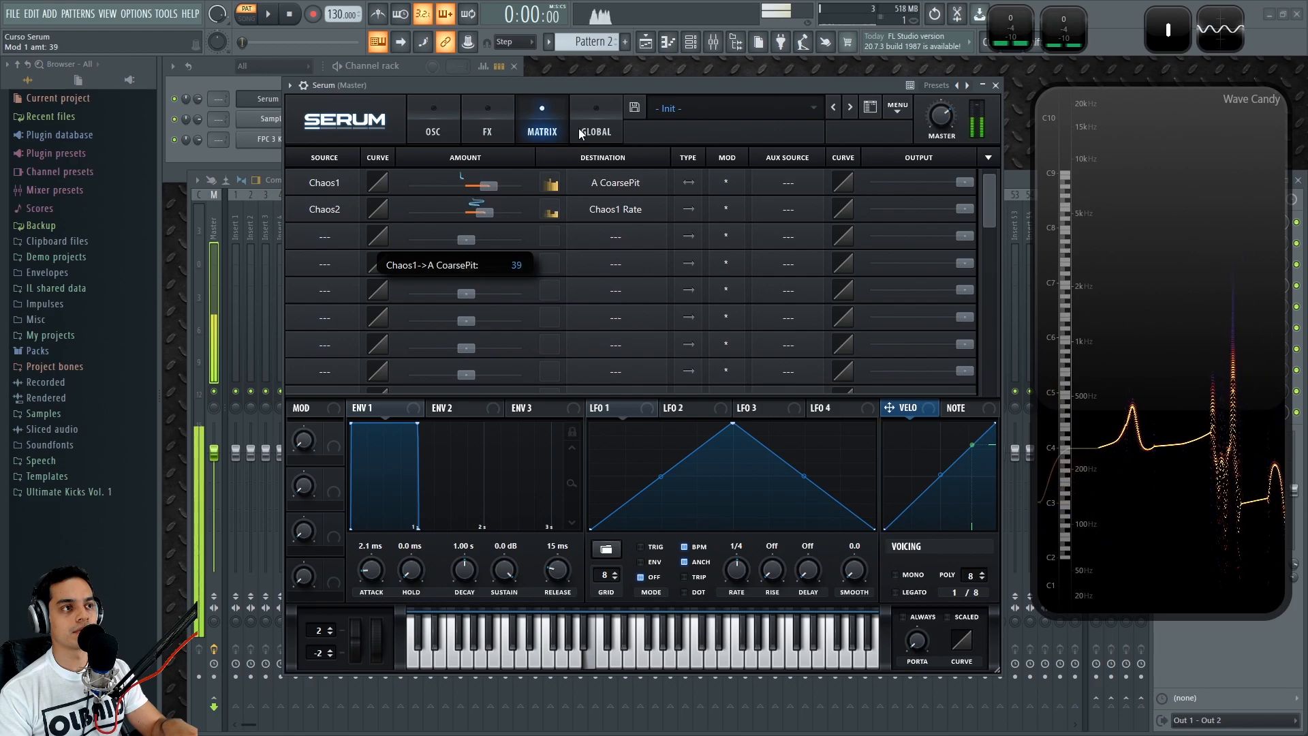
Raise OSC A's unison to 3 voices and vary its detune
{"action": "left_click", "coordinate": [585, 130]}
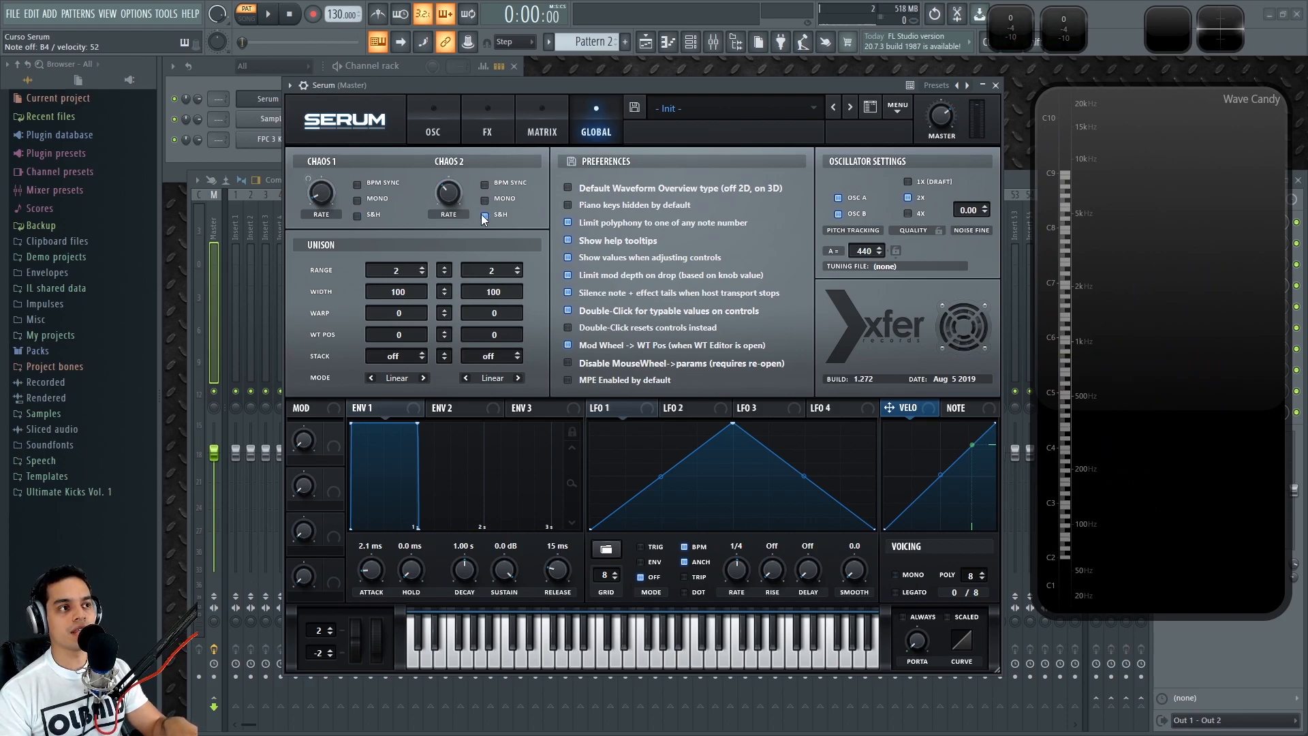
{"action": "left_click", "coordinate": [423, 122]}
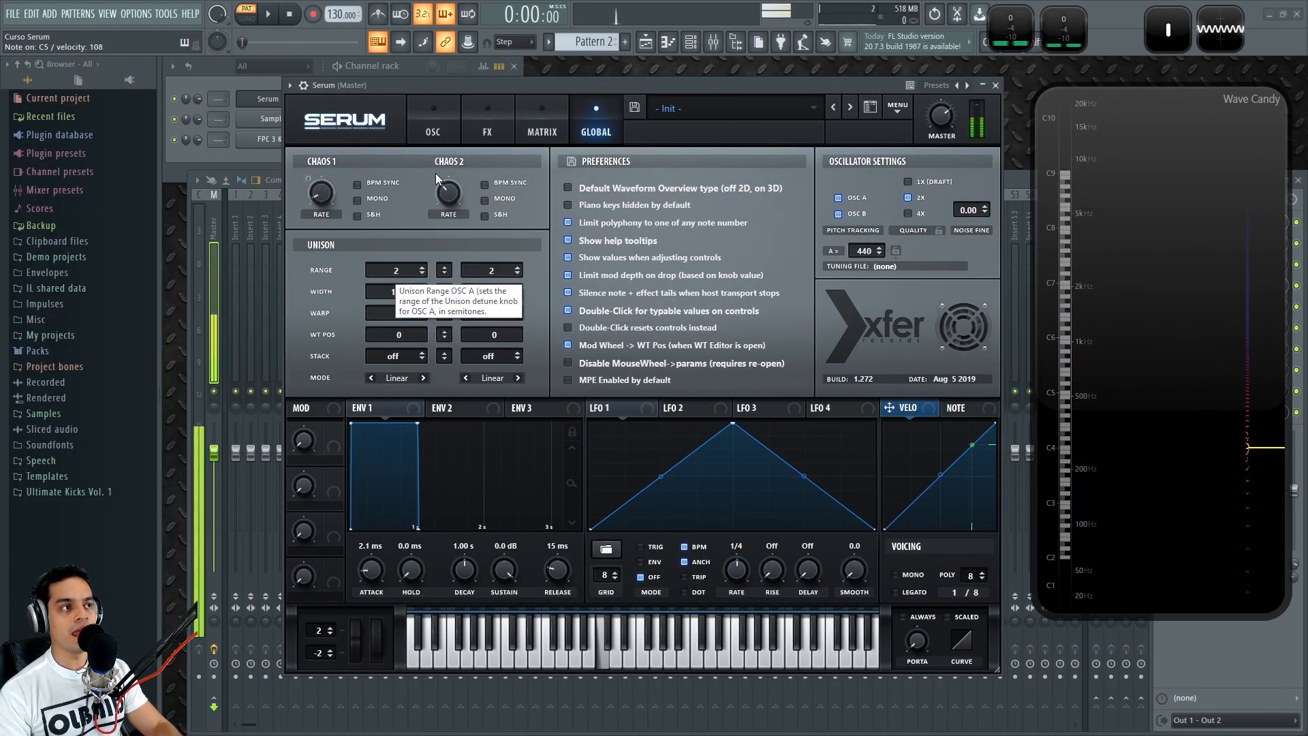
{"action": "left_click", "coordinate": [433, 124]}
{"action": "left_click_drag", "start_coordinate": [446, 325], "coordinate": [435, 320]}
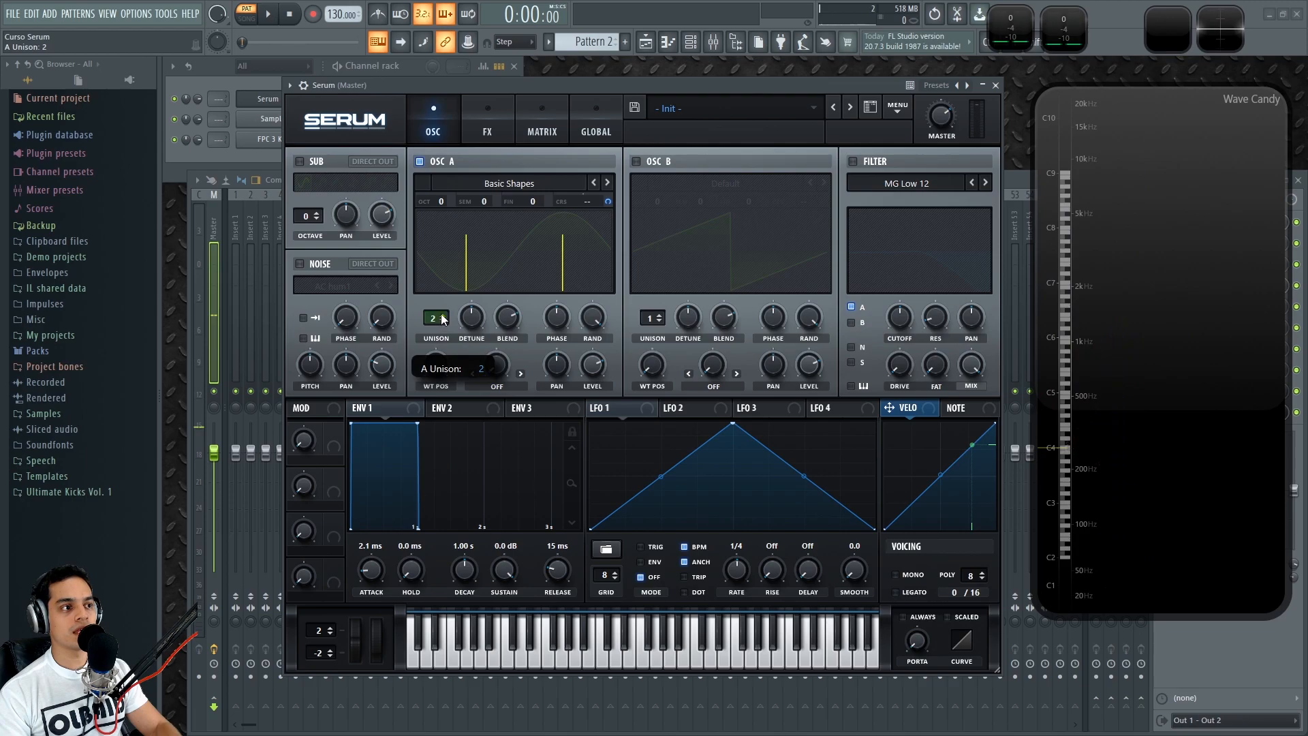
{"action": "mouse_move", "coordinate": [474, 315]}
{"action": "left_mouse_down"}
{"action": "mouse_move", "coordinate": [472, 391]}
{"action": "mouse_move", "coordinate": [481, 199]}
{"action": "mouse_move", "coordinate": [481, 455]}
{"action": "mouse_move", "coordinate": [481, 298]}
{"action": "mouse_move", "coordinate": [469, 325]}
{"action": "left_mouse_up"}
Set OSC A's unison range to 8 on the Global page, sweep its detune with a note sounding, and return the detune to 0.00
{"action": "left_click", "coordinate": [590, 117]}
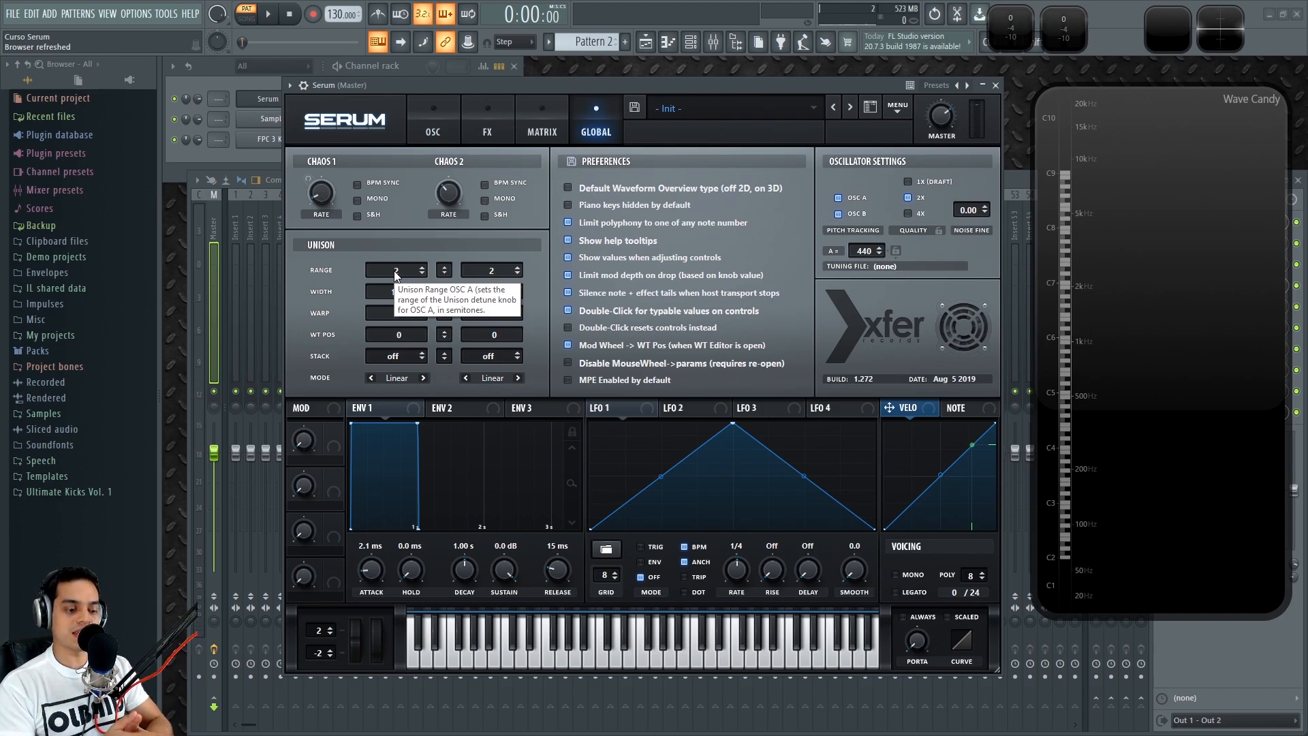
{"action": "left_click_drag", "start_coordinate": [396, 272], "coordinate": [406, 249]}
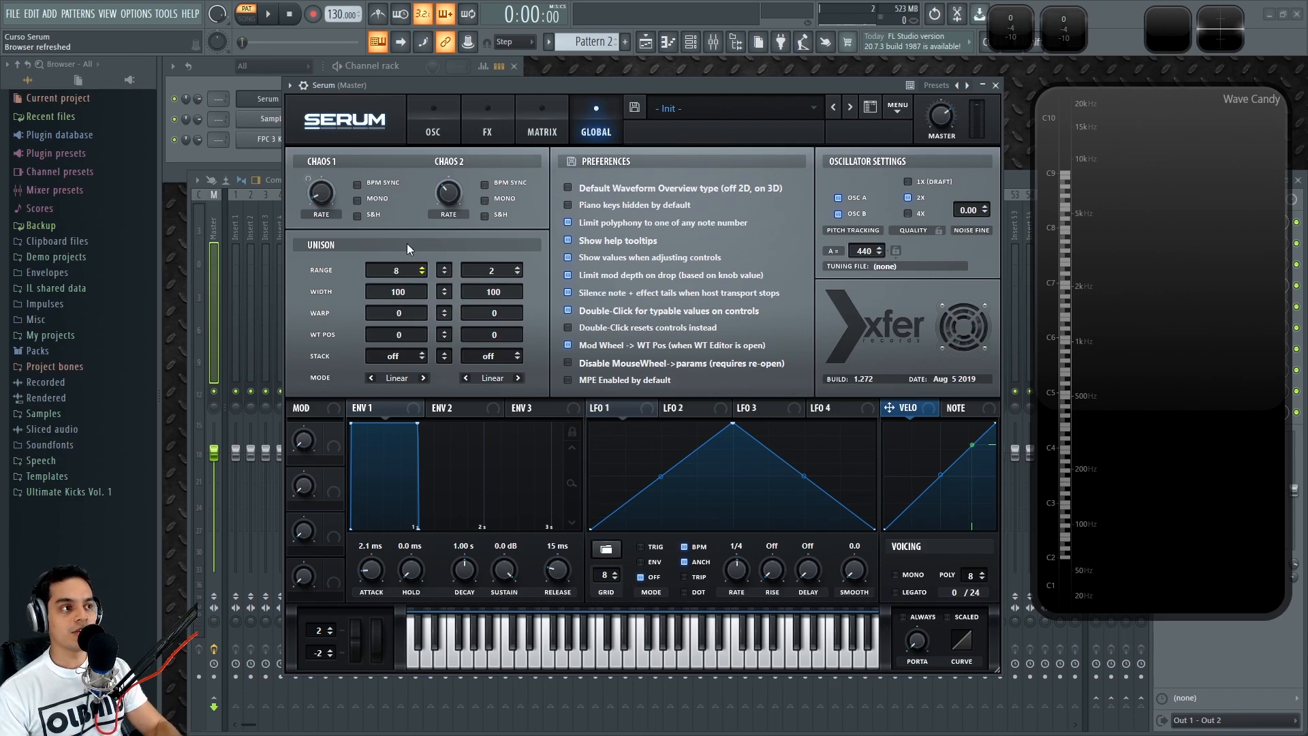
{"action": "left_click", "coordinate": [448, 126]}
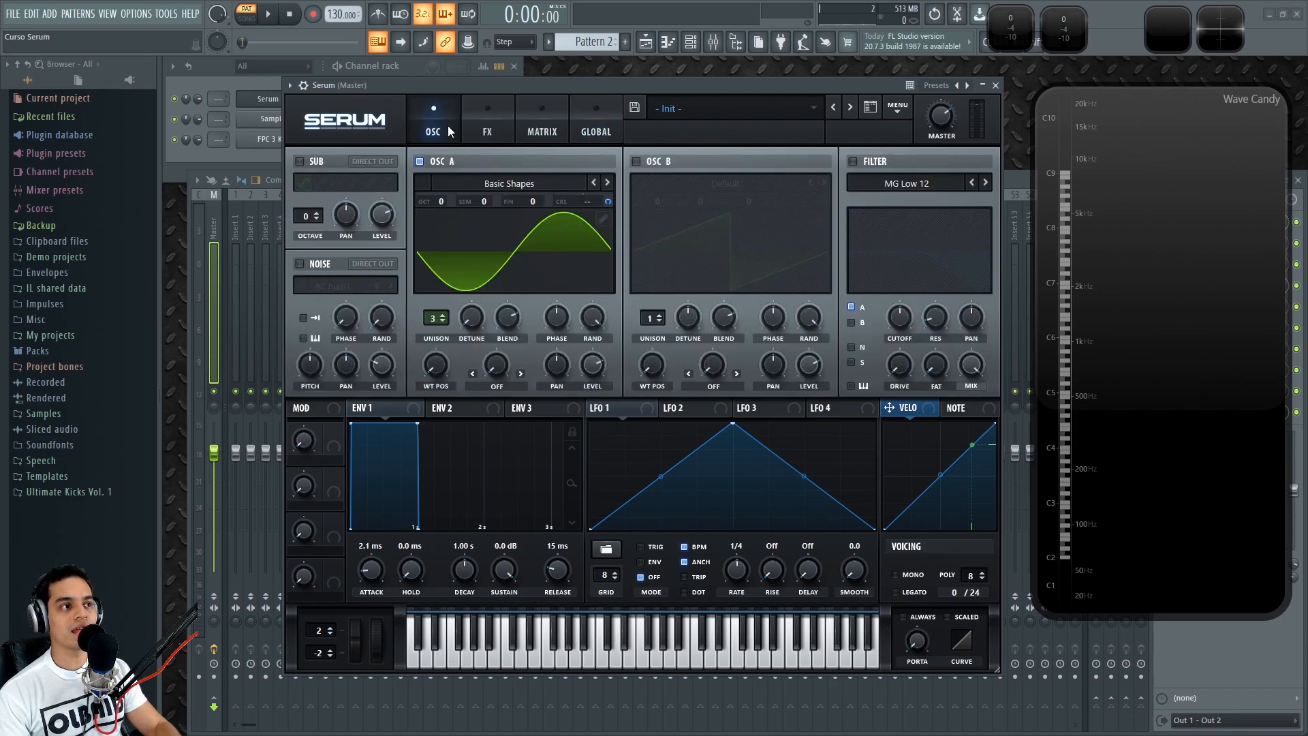
{"action": "key", "text": "z"}
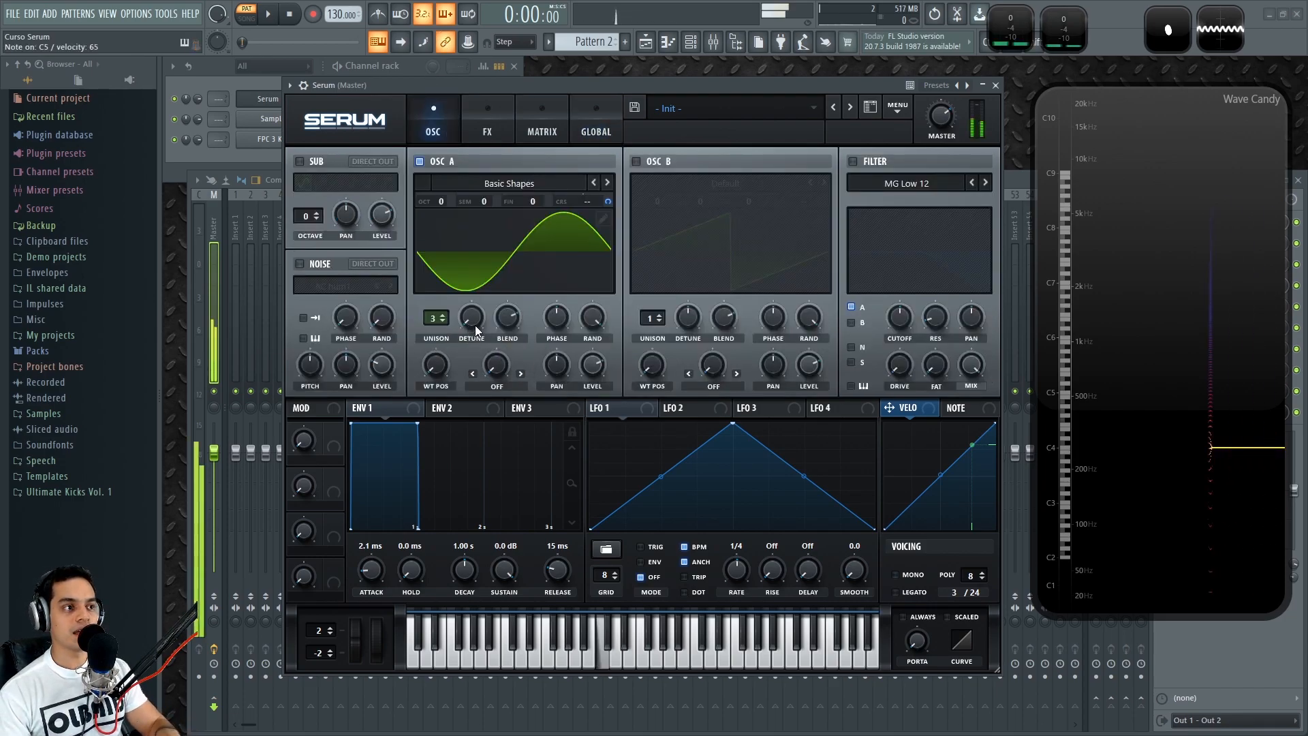
{"action": "left_click_drag", "start_coordinate": [466, 319], "coordinate": [508, 242]}
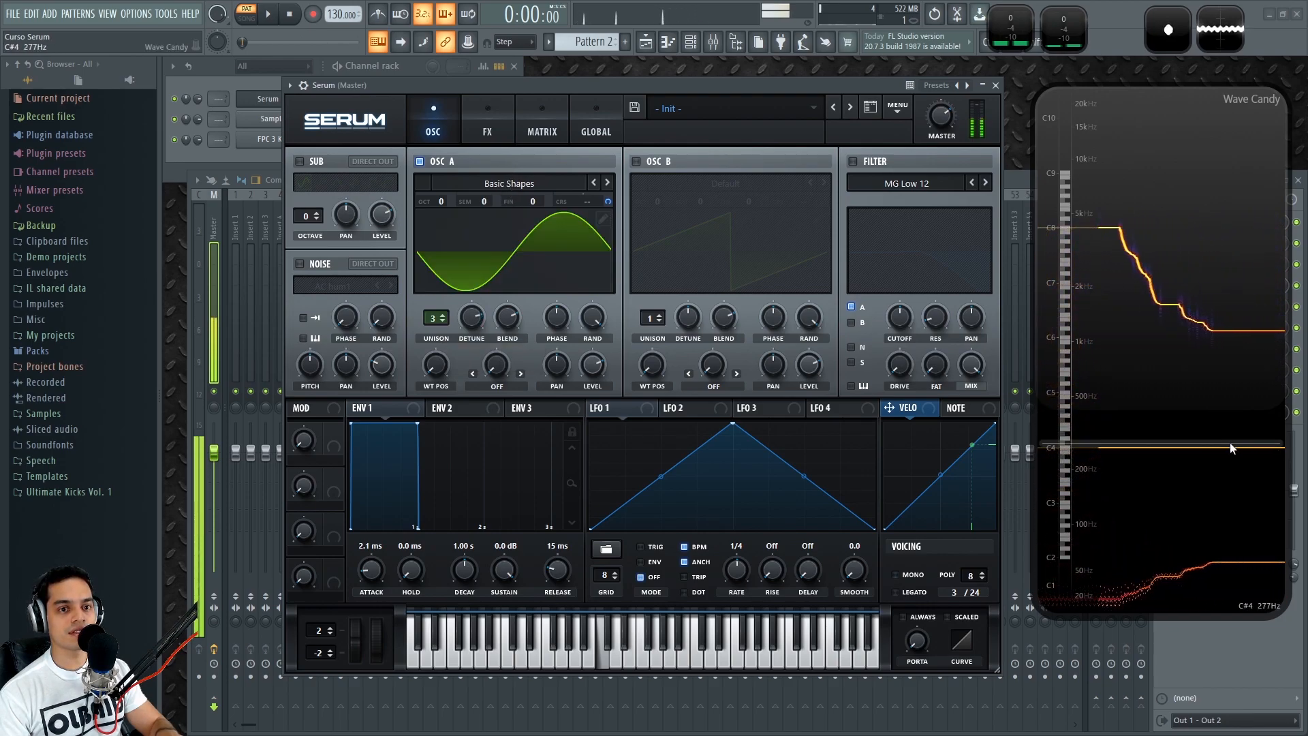
{"action": "left_click_drag", "start_coordinate": [479, 325], "coordinate": [489, 460]}
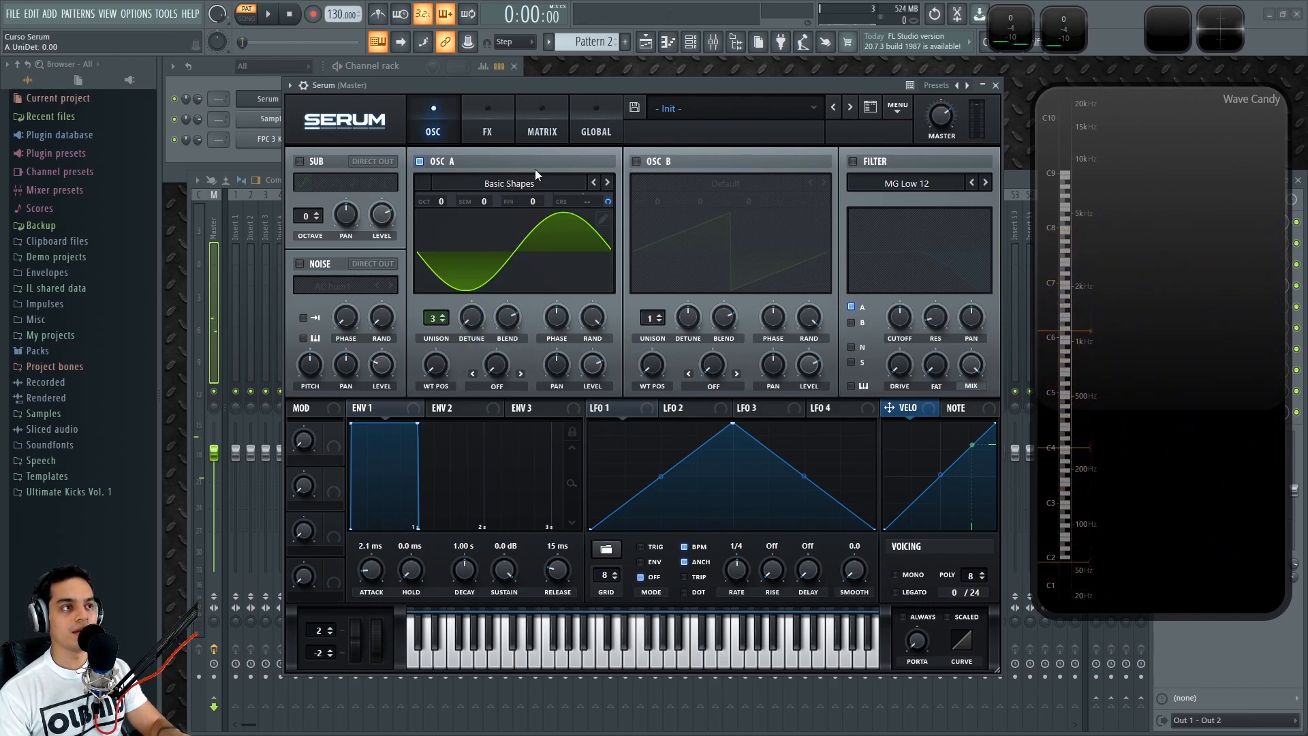
Raise OSC A's detune with a note sounding, and set its unison range to 2 on the Global page
{"action": "left_click_drag", "start_coordinate": [475, 320], "coordinate": [480, 293]}
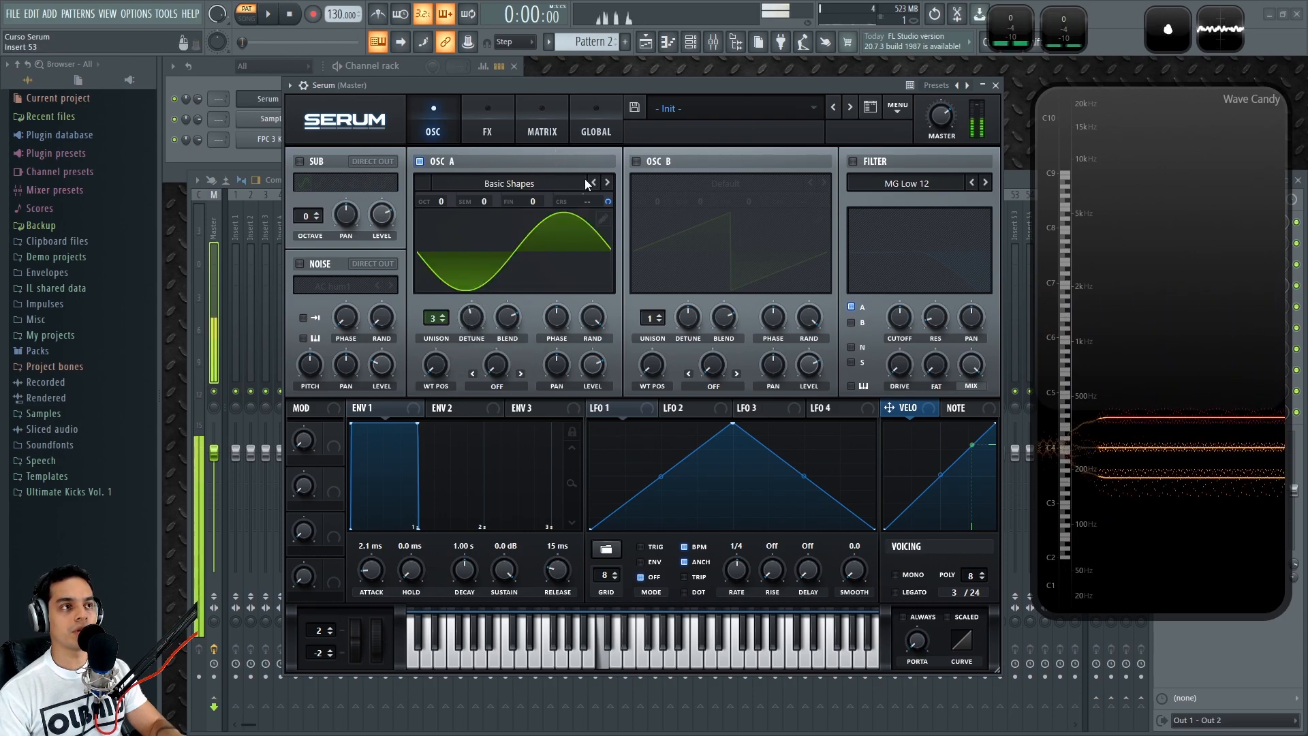
{"action": "left_click", "coordinate": [603, 104]}
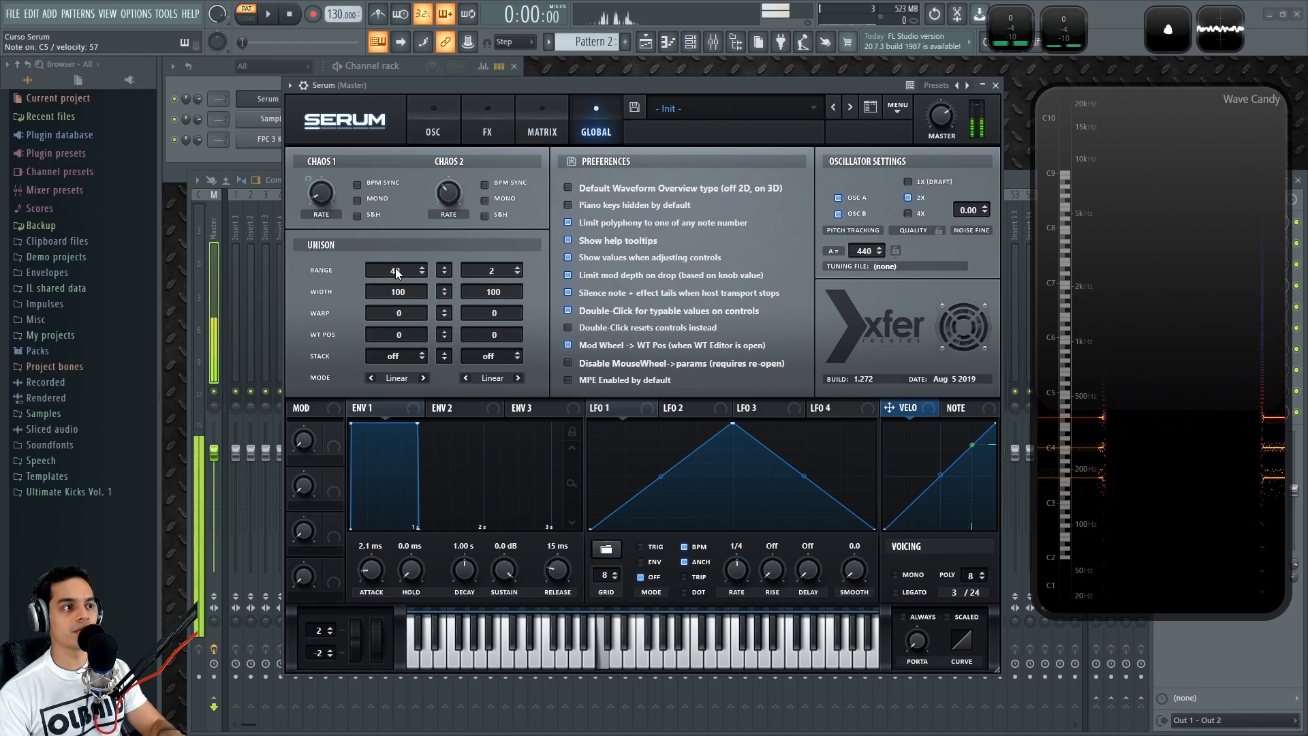
{"action": "left_click_drag", "start_coordinate": [415, 440], "coordinate": [478, 272]}
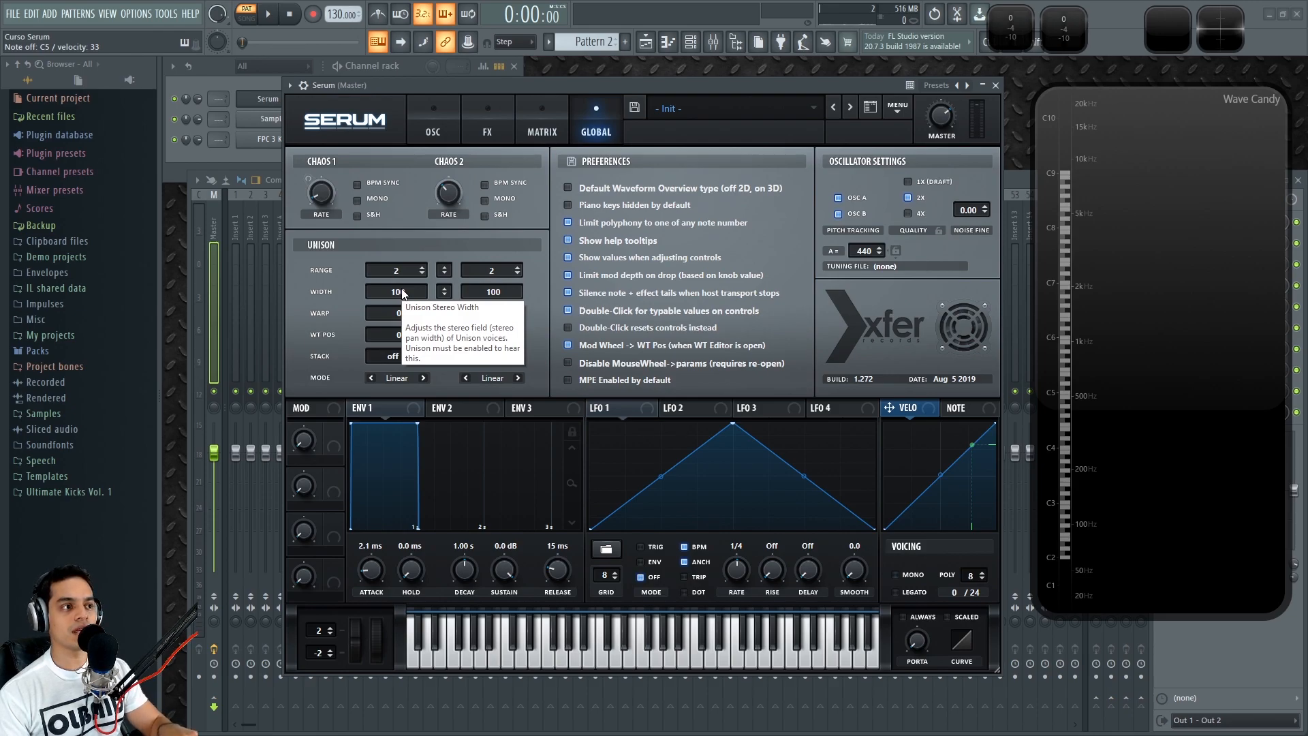
Set OSC A's unison width to 0 while a note is sounding
{"action": "left_click_drag", "start_coordinate": [401, 289], "coordinate": [408, 472]}
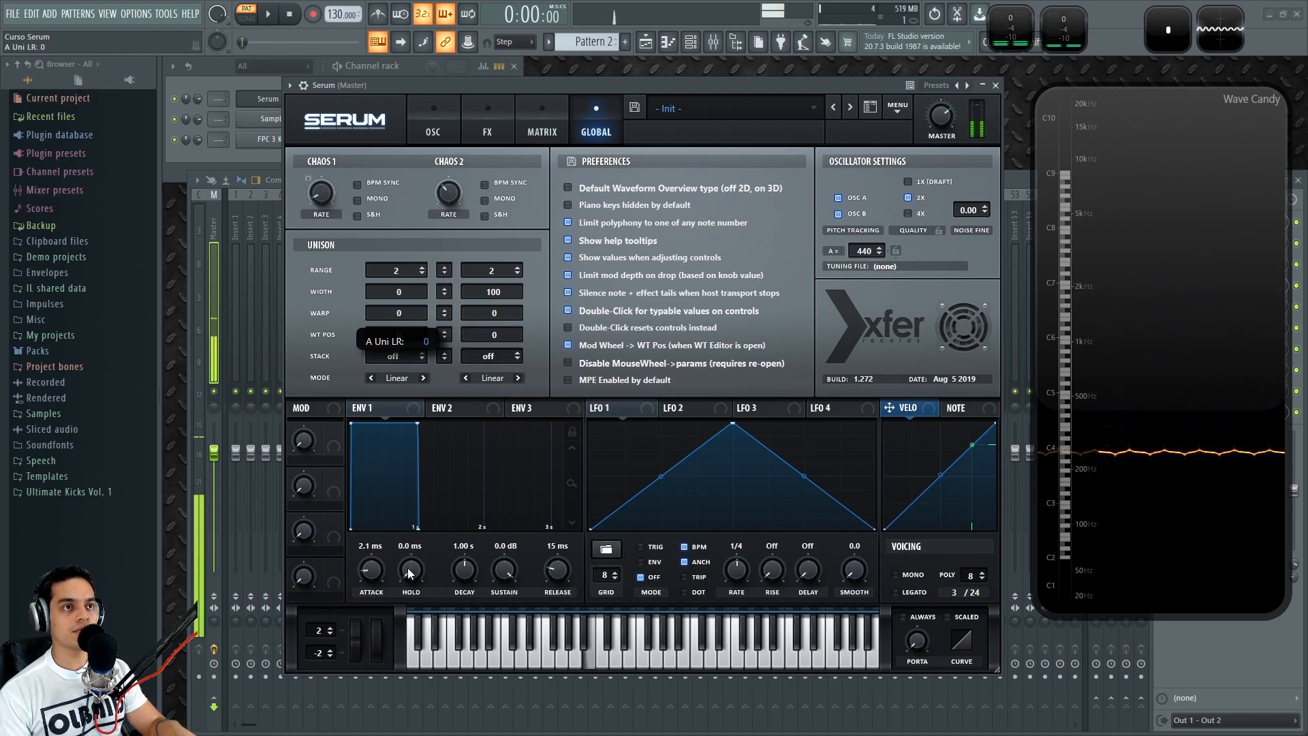
{"action": "left_click_drag", "start_coordinate": [409, 575], "coordinate": [408, 575]}
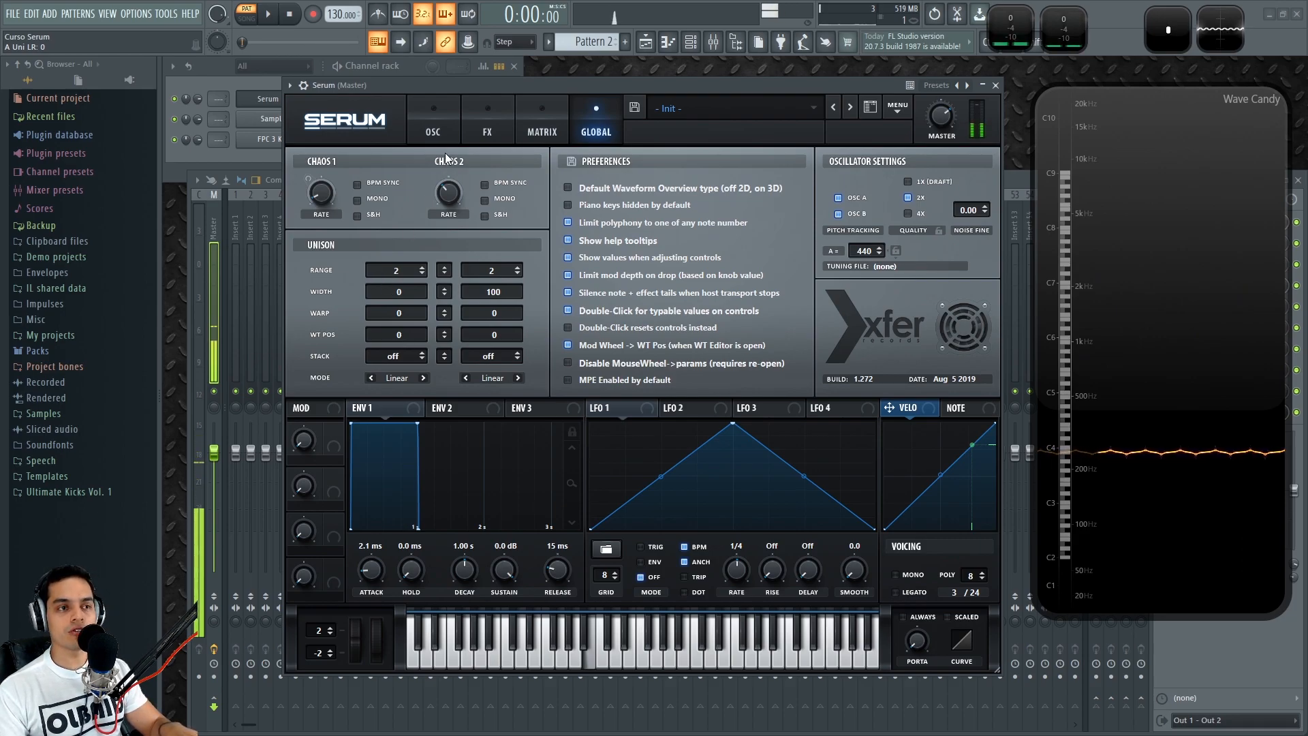
{"action": "left_click_drag", "start_coordinate": [400, 291], "coordinate": [402, 385]}
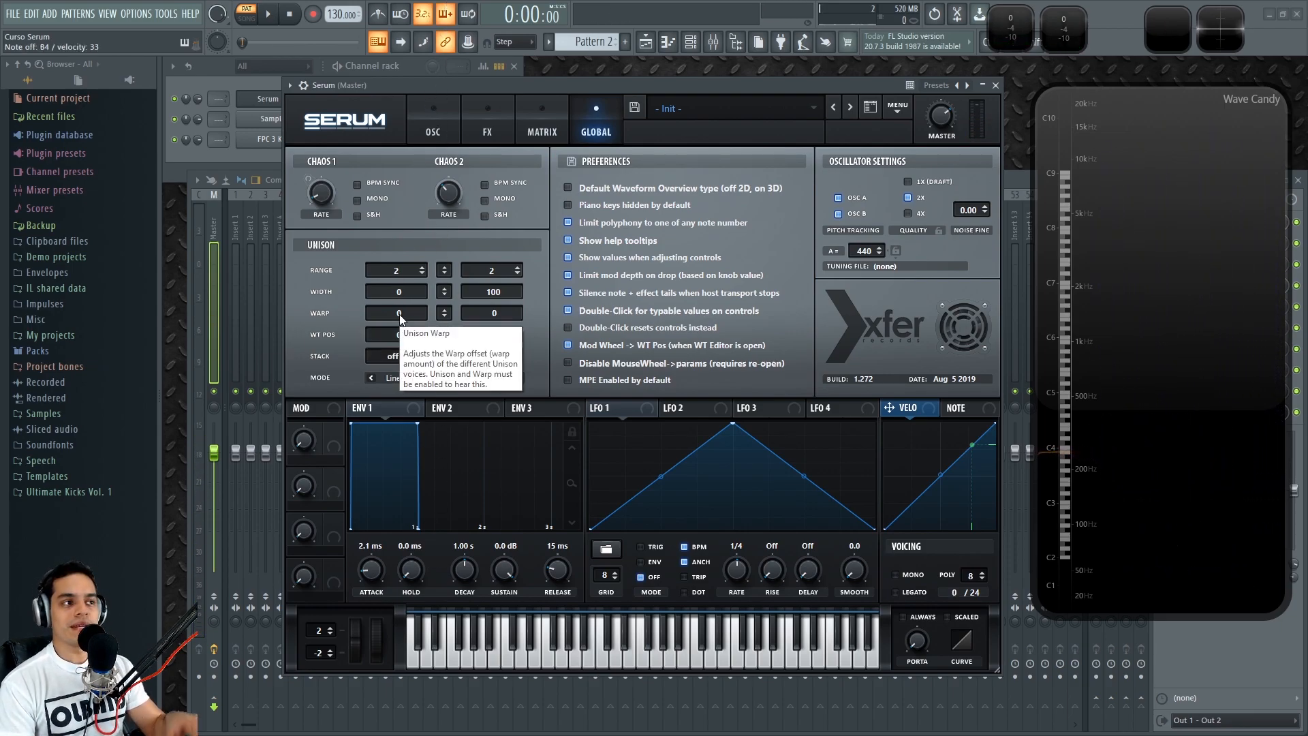
Set OSC A's warp mode to Bend + and sweep its amount up and down, ending at about 94%
{"action": "left_click", "coordinate": [430, 136]}
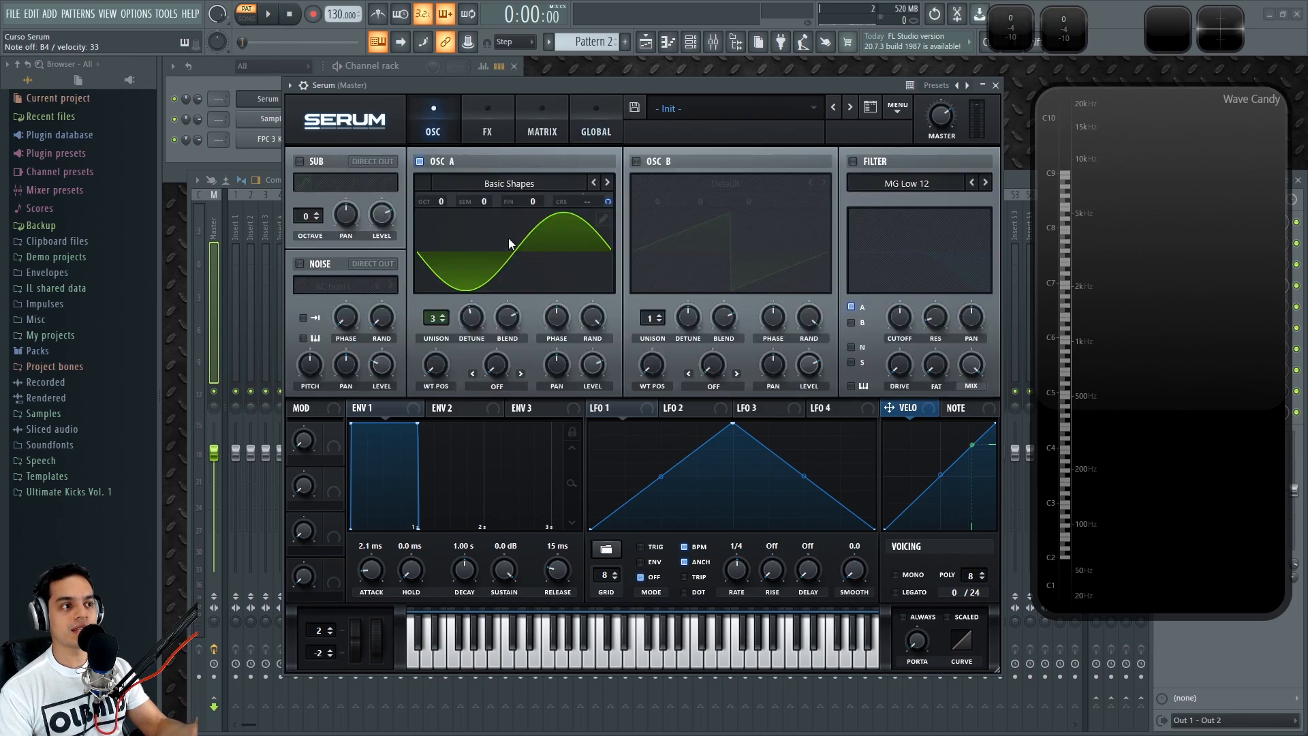
{"action": "left_click", "coordinate": [498, 386]}
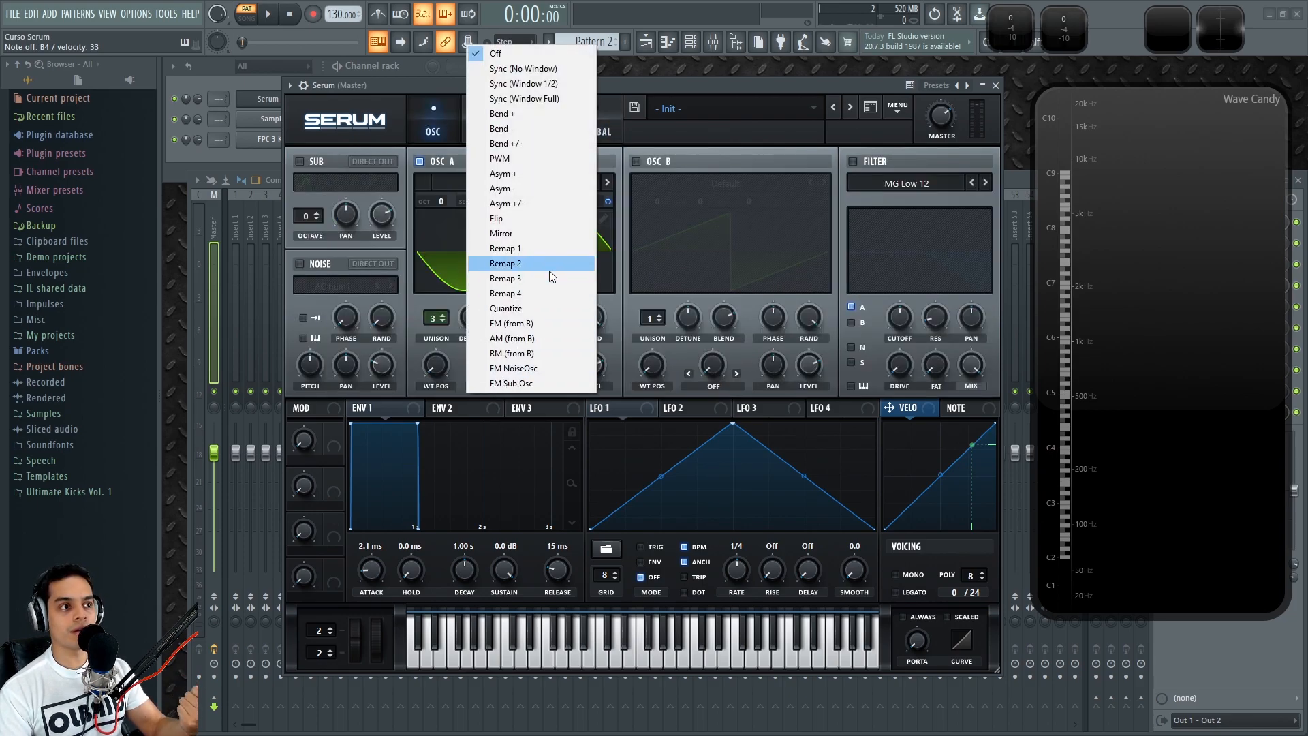
{"action": "left_click", "coordinate": [518, 115]}
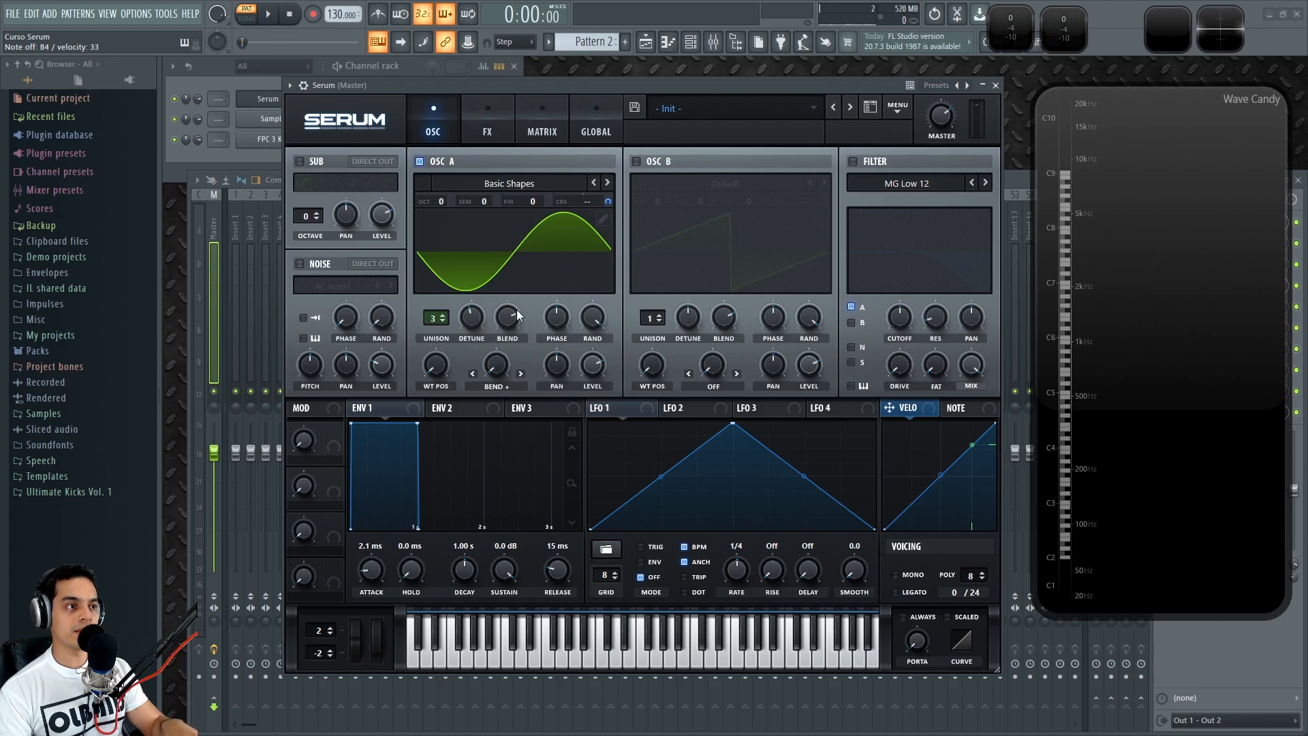
{"action": "left_click_drag", "start_coordinate": [501, 369], "coordinate": [501, 133]}
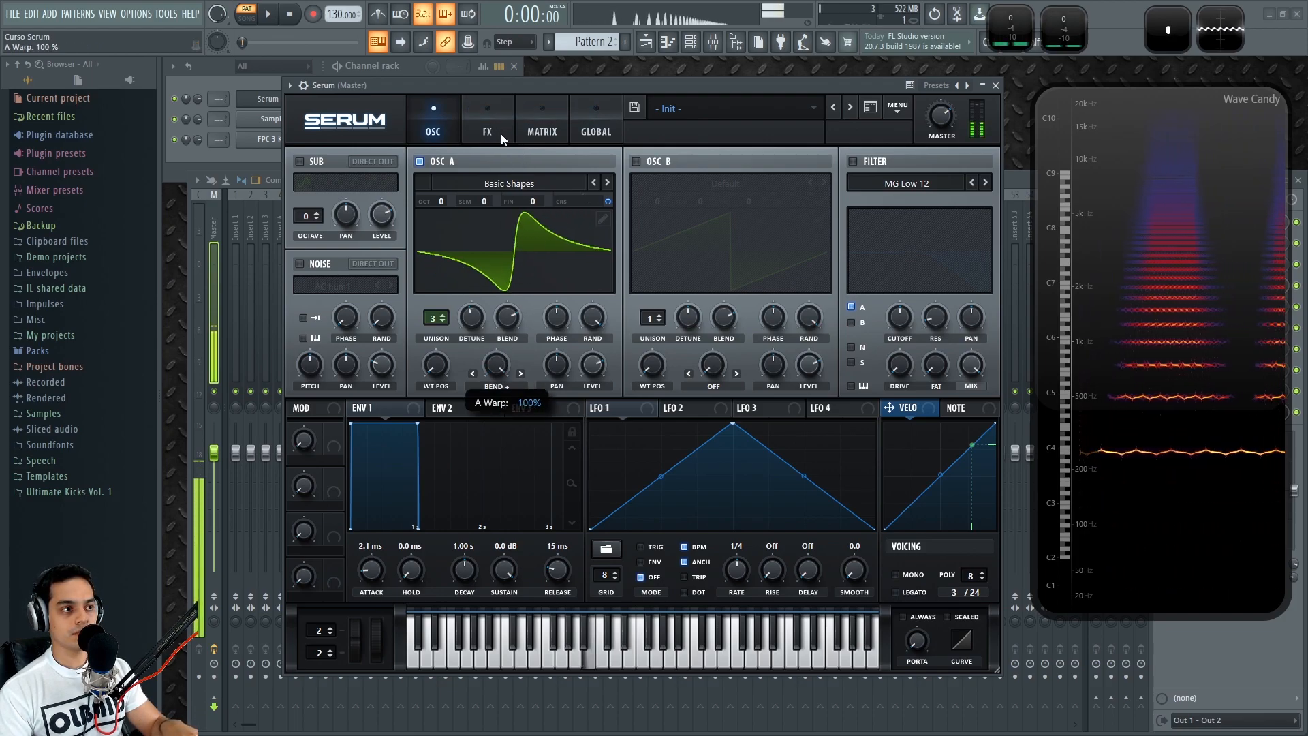
{"action": "left_click_drag", "start_coordinate": [497, 367], "coordinate": [500, 488]}
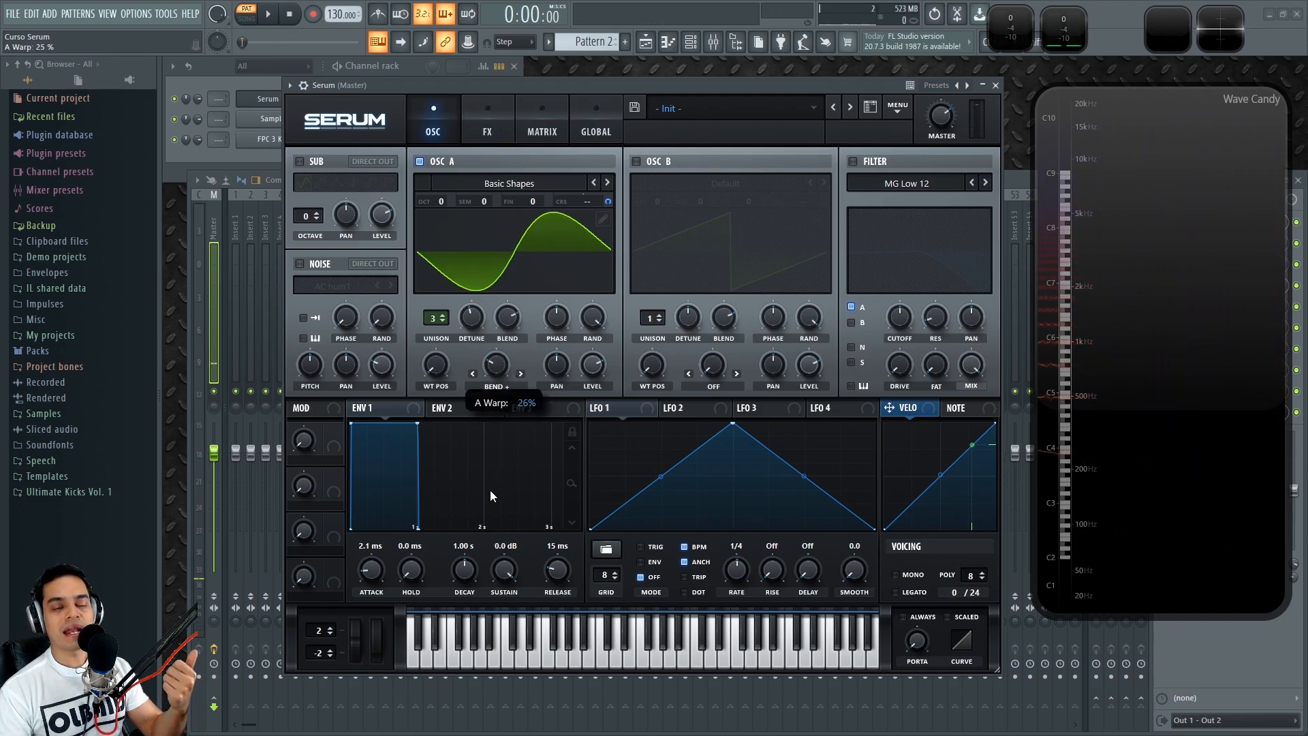
{"action": "left_click_drag", "start_coordinate": [499, 375], "coordinate": [493, 437]}
{"action": "left_click_drag", "start_coordinate": [497, 368], "coordinate": [503, 289]}
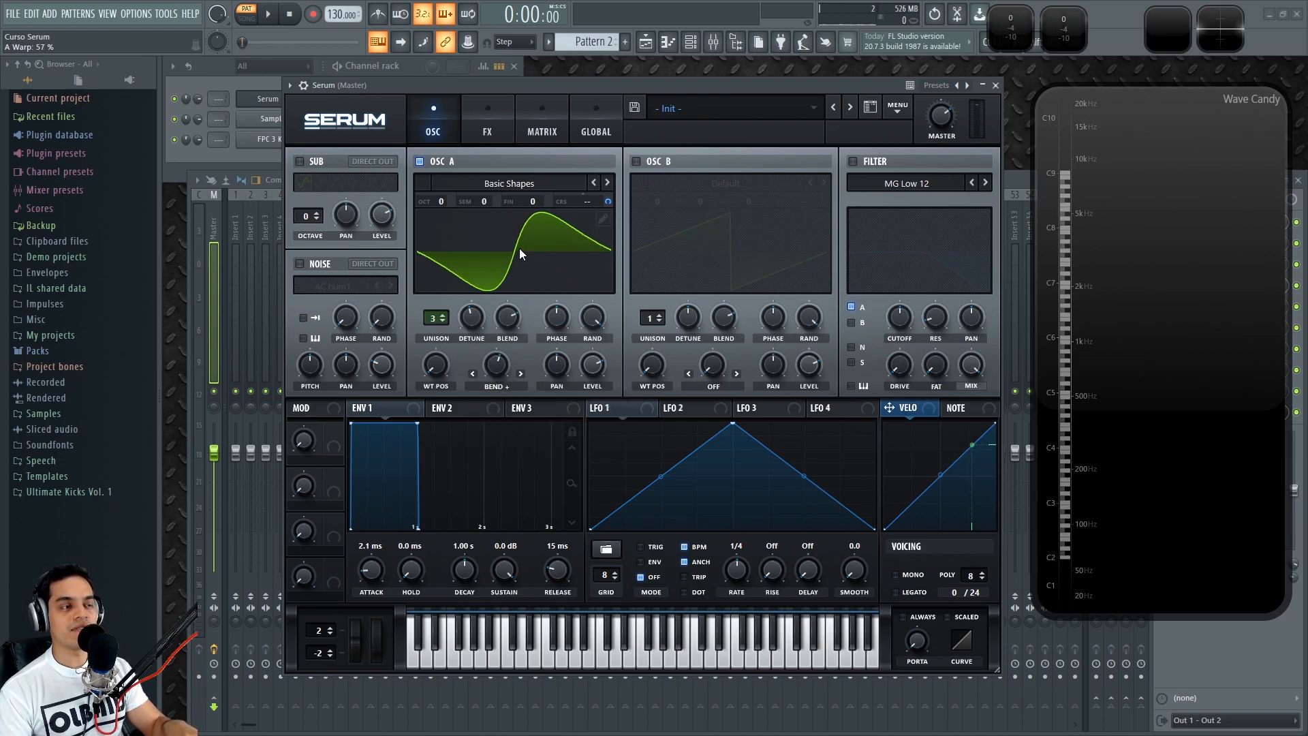
{"action": "left_click_drag", "start_coordinate": [497, 363], "coordinate": [482, 258]}
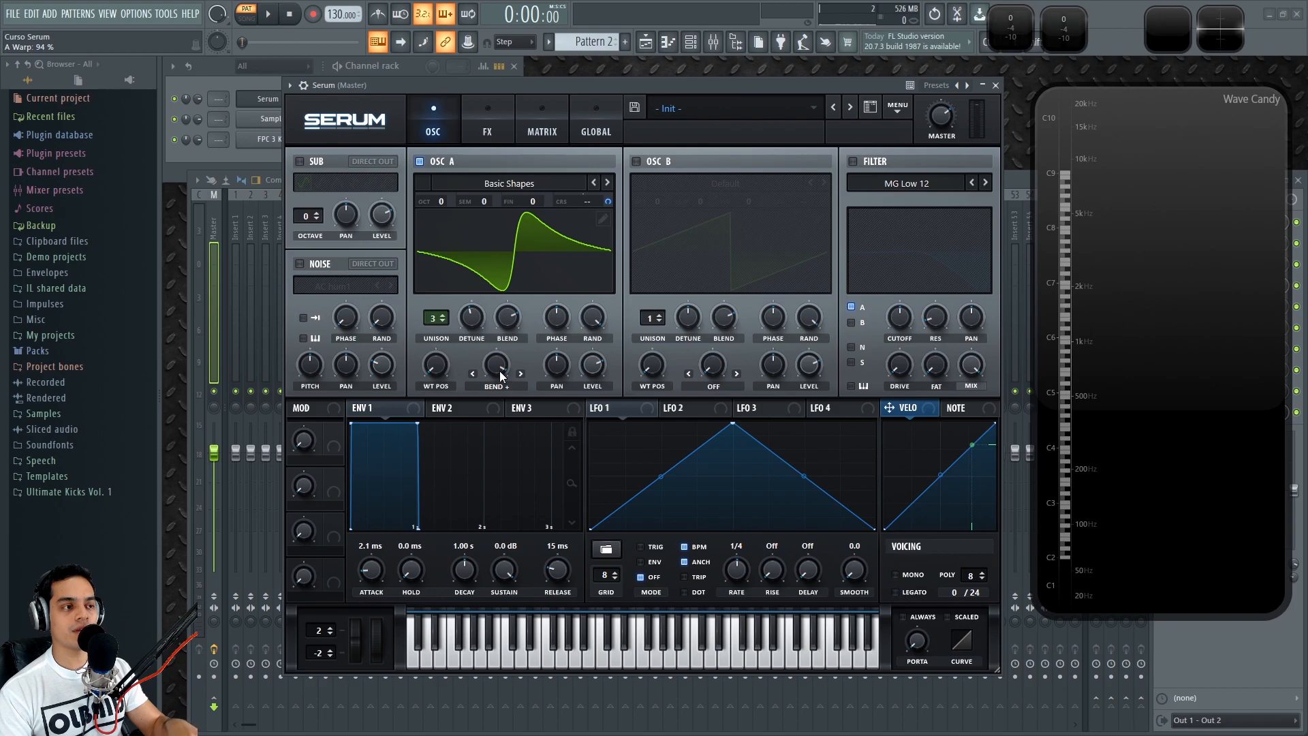
Set OSC A's unison warp to 100 on the Global page and reduce the oscillator's Bend + amount
{"action": "left_click", "coordinate": [590, 107]}
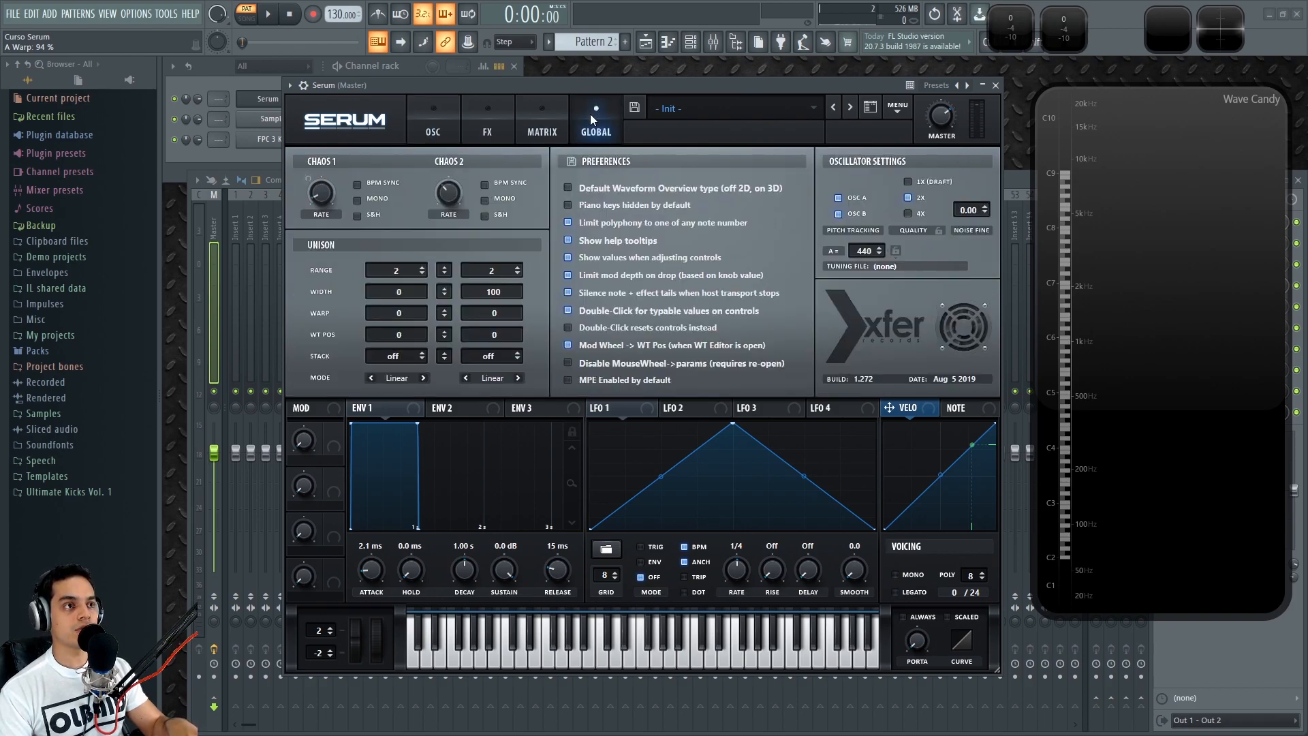
{"action": "left_click_drag", "start_coordinate": [390, 317], "coordinate": [423, 201]}
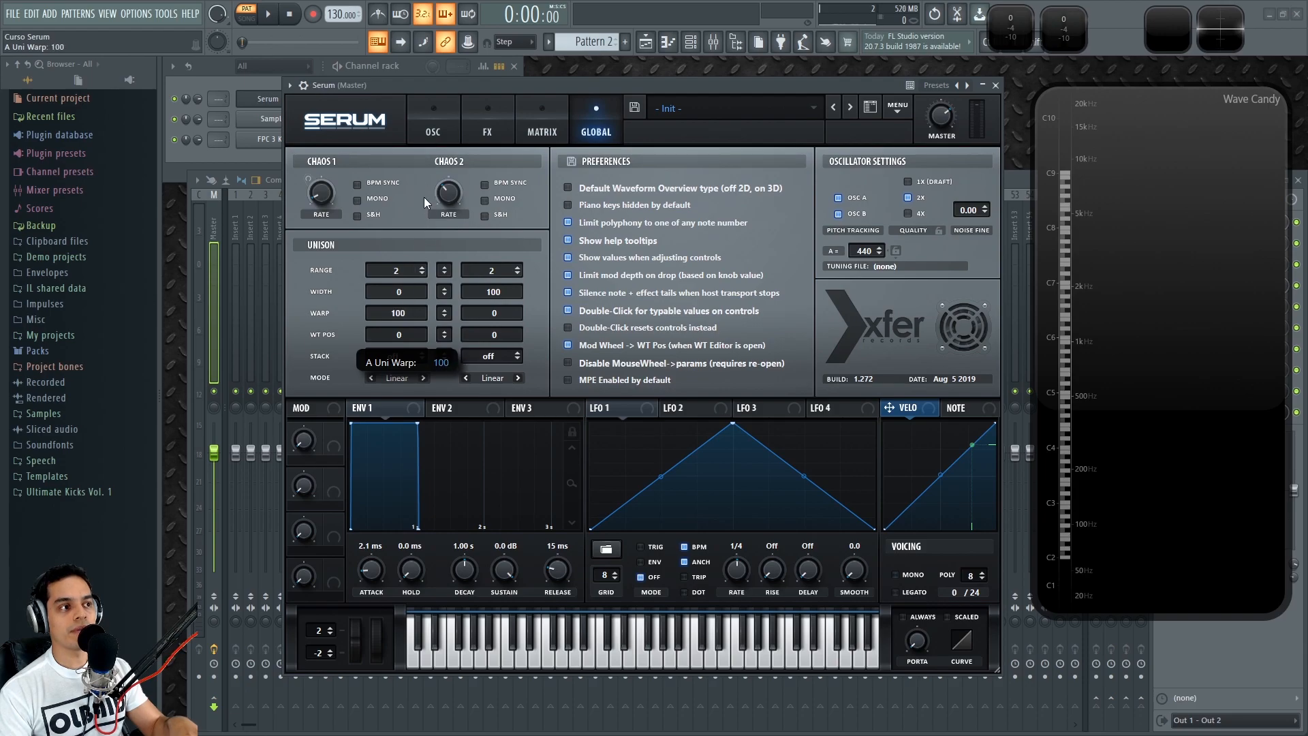
{"action": "left_click", "coordinate": [436, 104]}
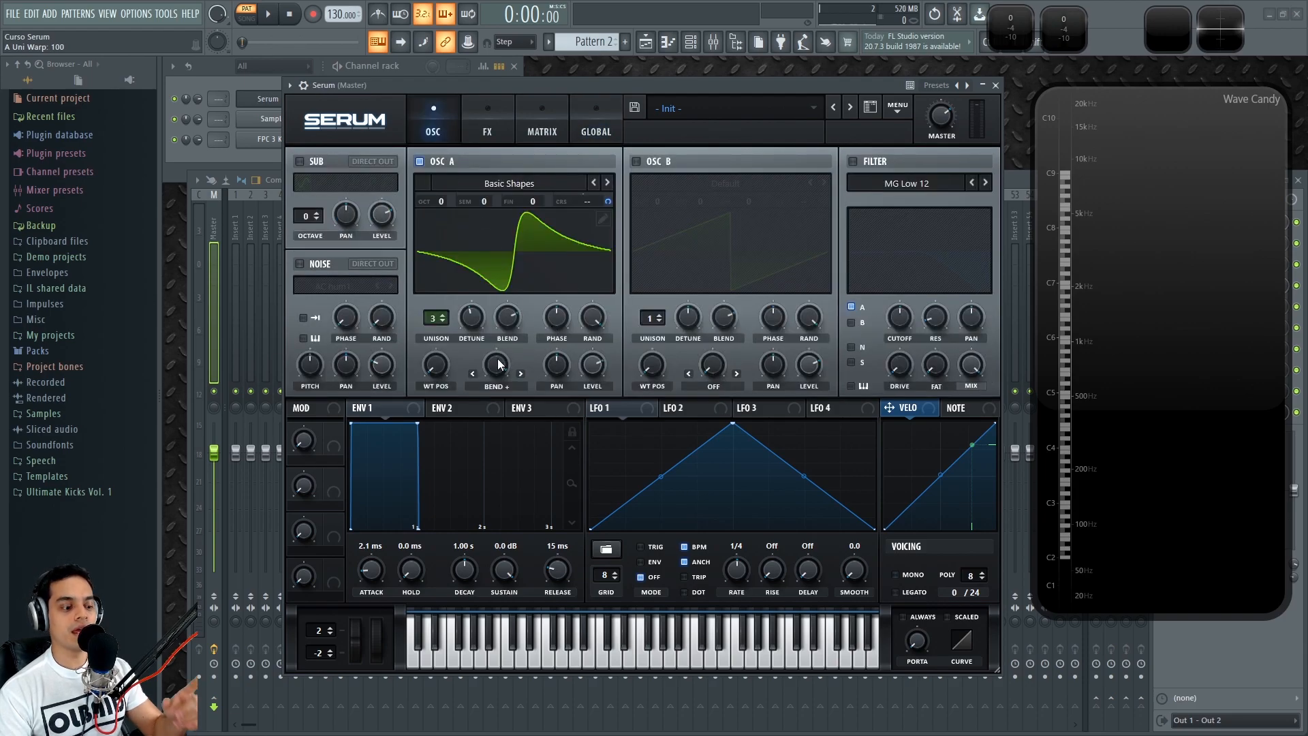
{"action": "left_click_drag", "start_coordinate": [500, 366], "coordinate": [497, 401]}
Vary OSC A's unison warp with a note sounding, return it to 0, and set the unison range to 2
{"action": "left_click", "coordinate": [552, 133]}
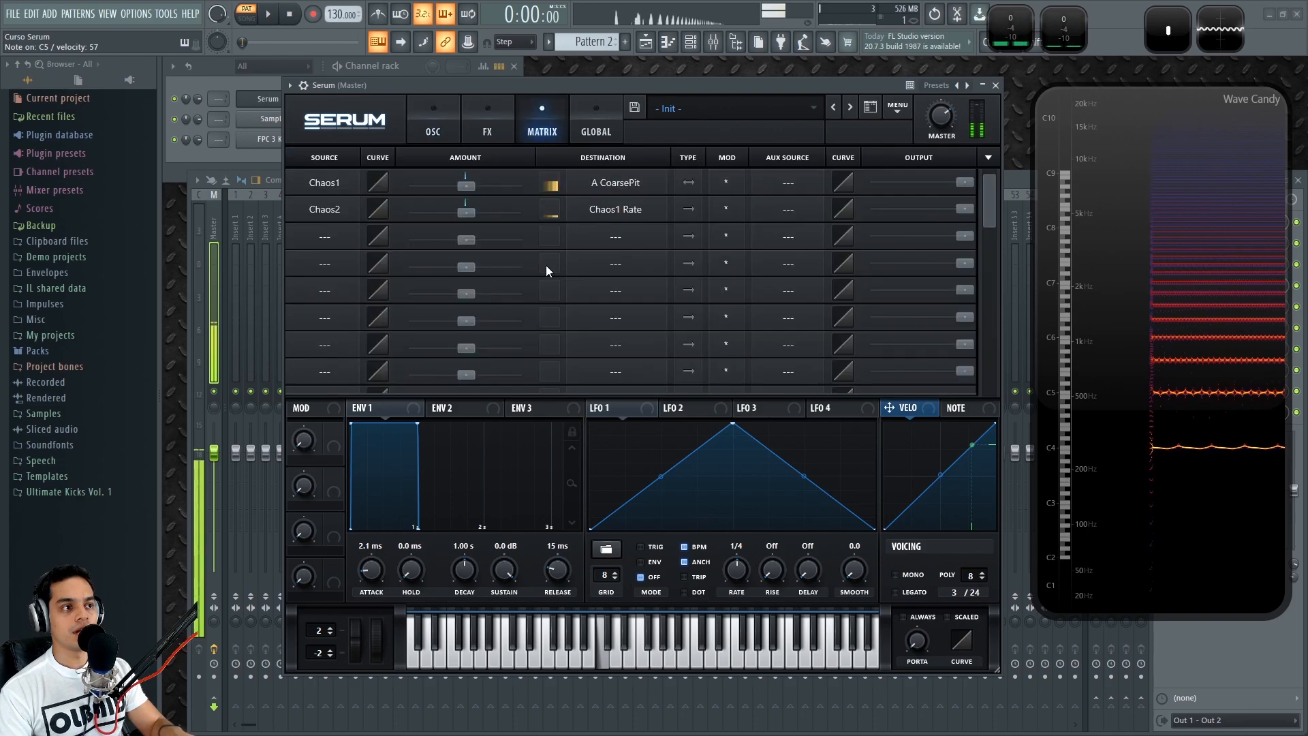
{"action": "left_click", "coordinate": [576, 138]}
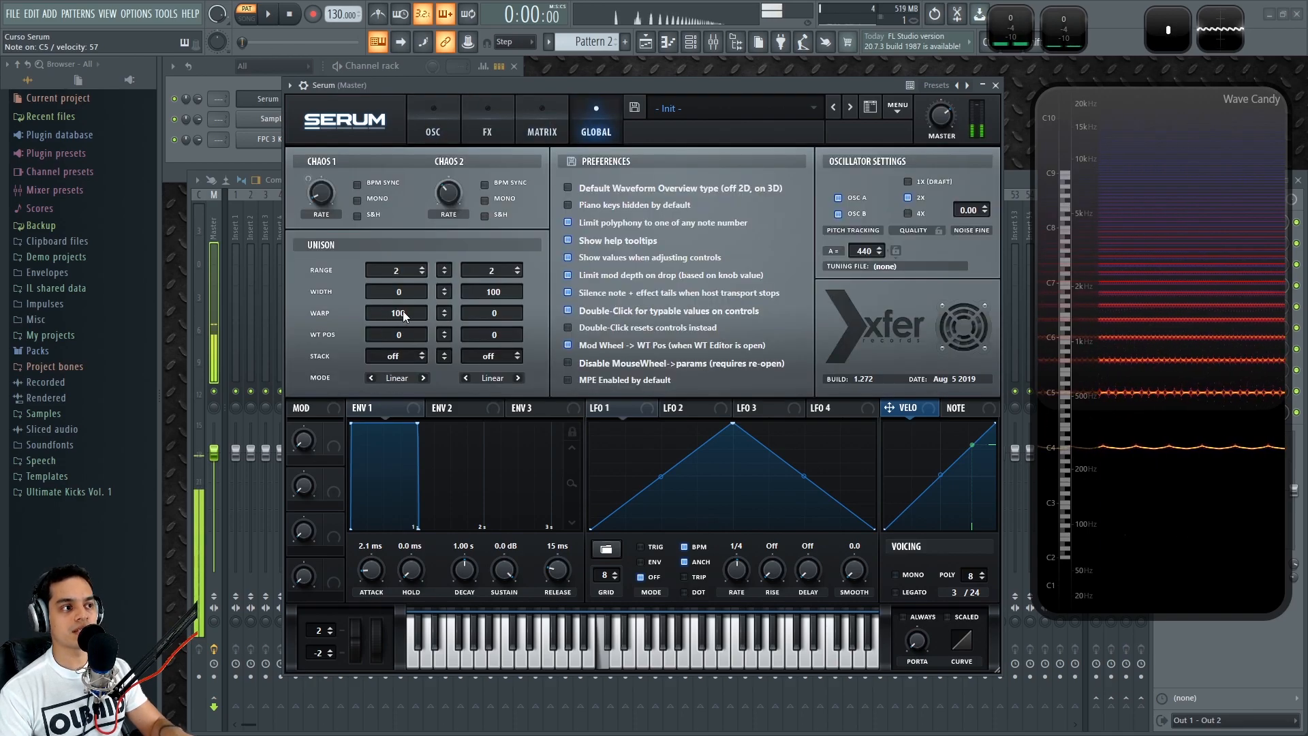
{"action": "left_click_drag", "start_coordinate": [403, 311], "coordinate": [410, 230]}
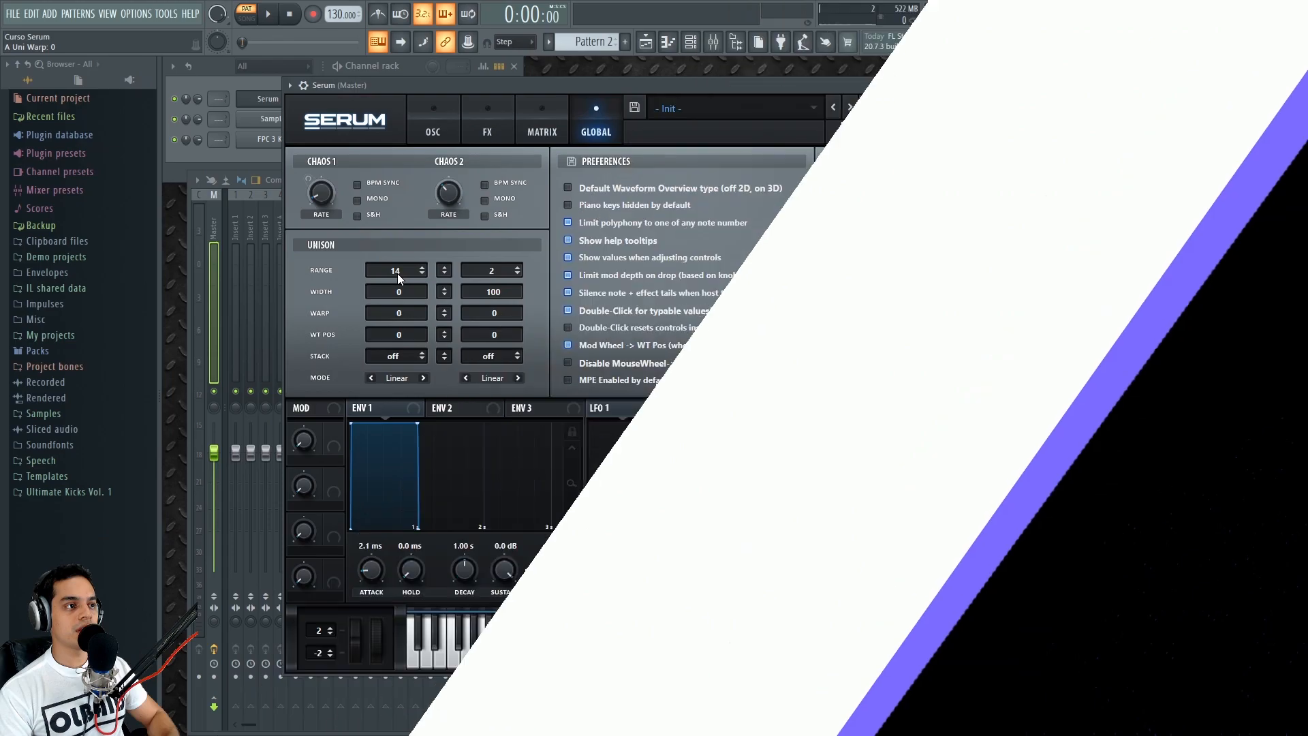
{"action": "left_click_drag", "start_coordinate": [398, 272], "coordinate": [400, 378]}
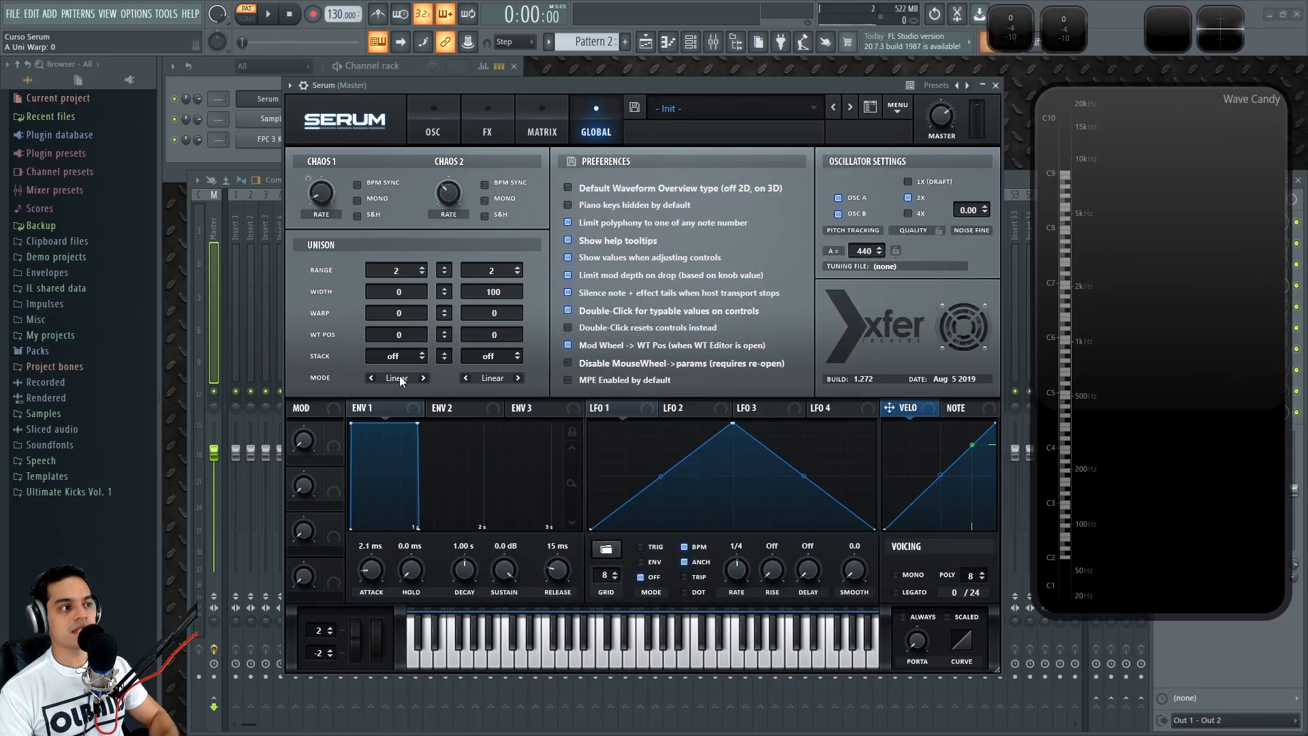
Try OSC A's unison stack options from 12 (3x) to Center-12, return the stack to off, and set the unison range to 12
{"action": "left_click_drag", "start_coordinate": [394, 367], "coordinate": [415, 311]}
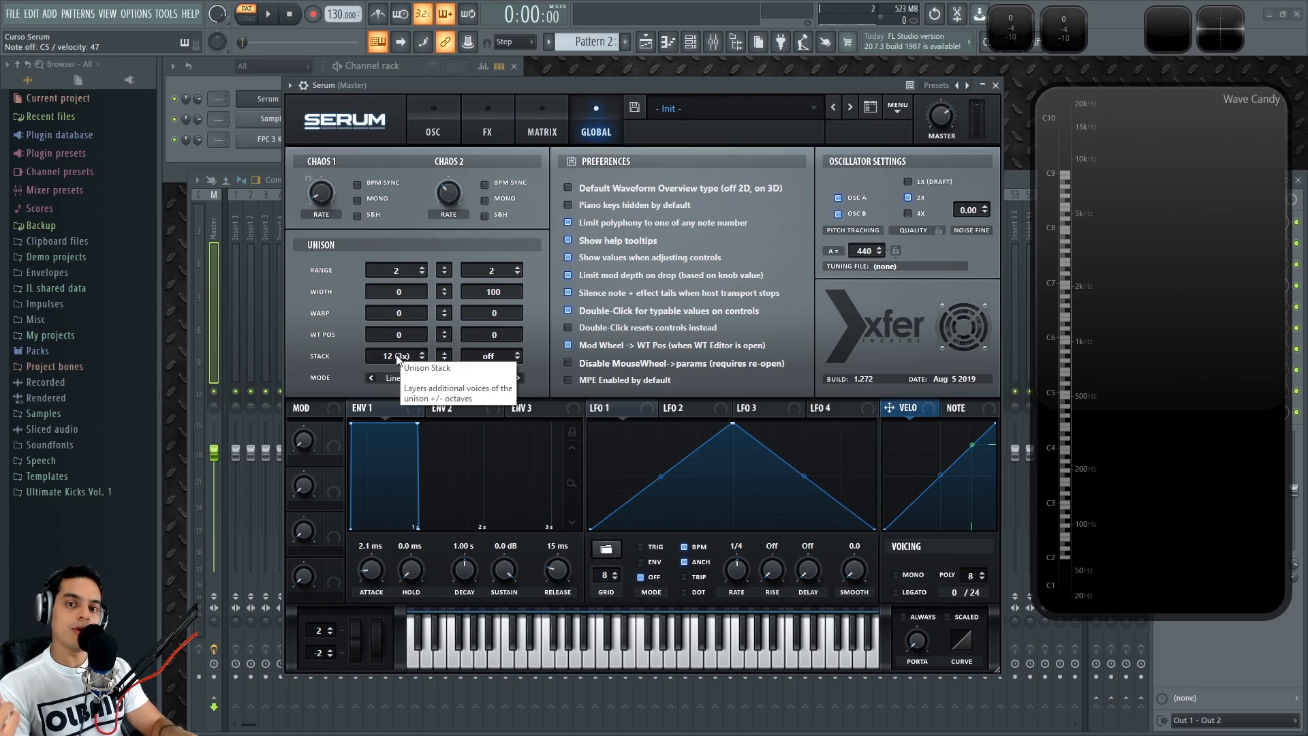
{"action": "mouse_move", "coordinate": [396, 357]}
{"action": "left_mouse_down"}
{"action": "mouse_move", "coordinate": [410, 330]}
{"action": "mouse_move", "coordinate": [406, 361]}
{"action": "left_mouse_up"}
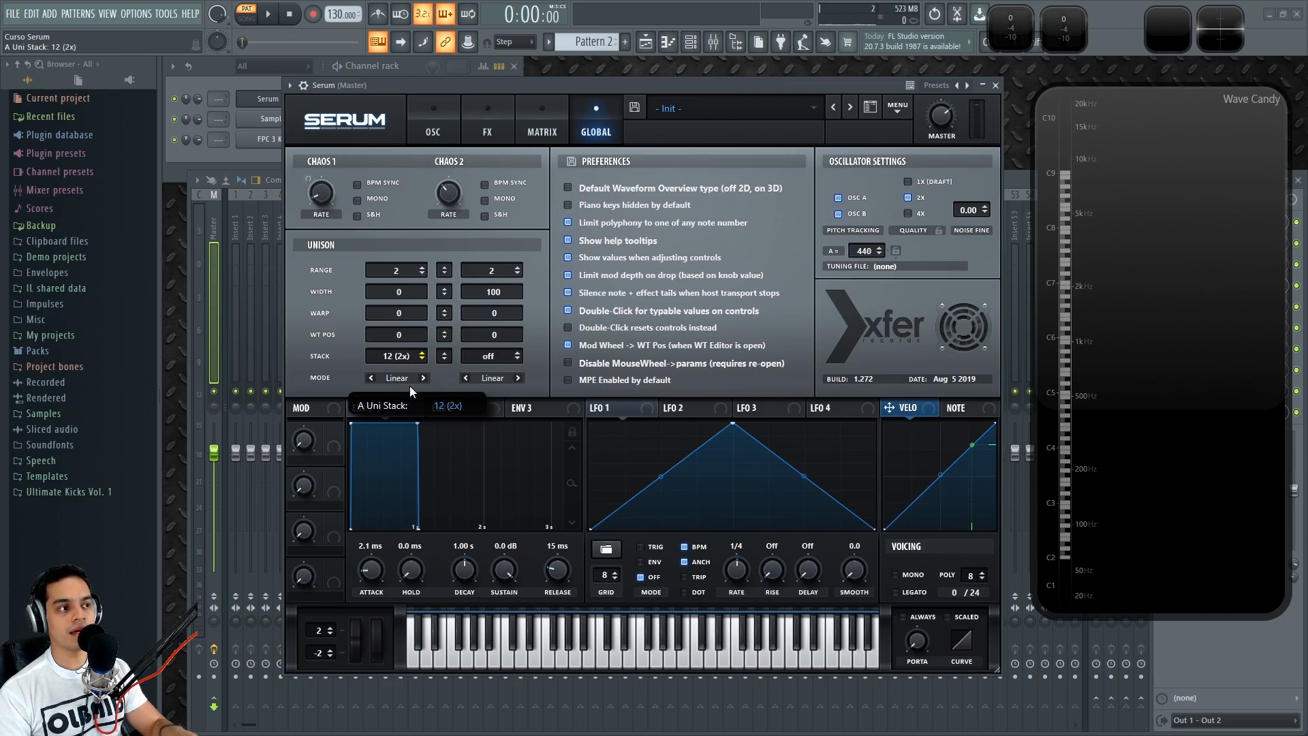
{"action": "left_click", "coordinate": [422, 353]}
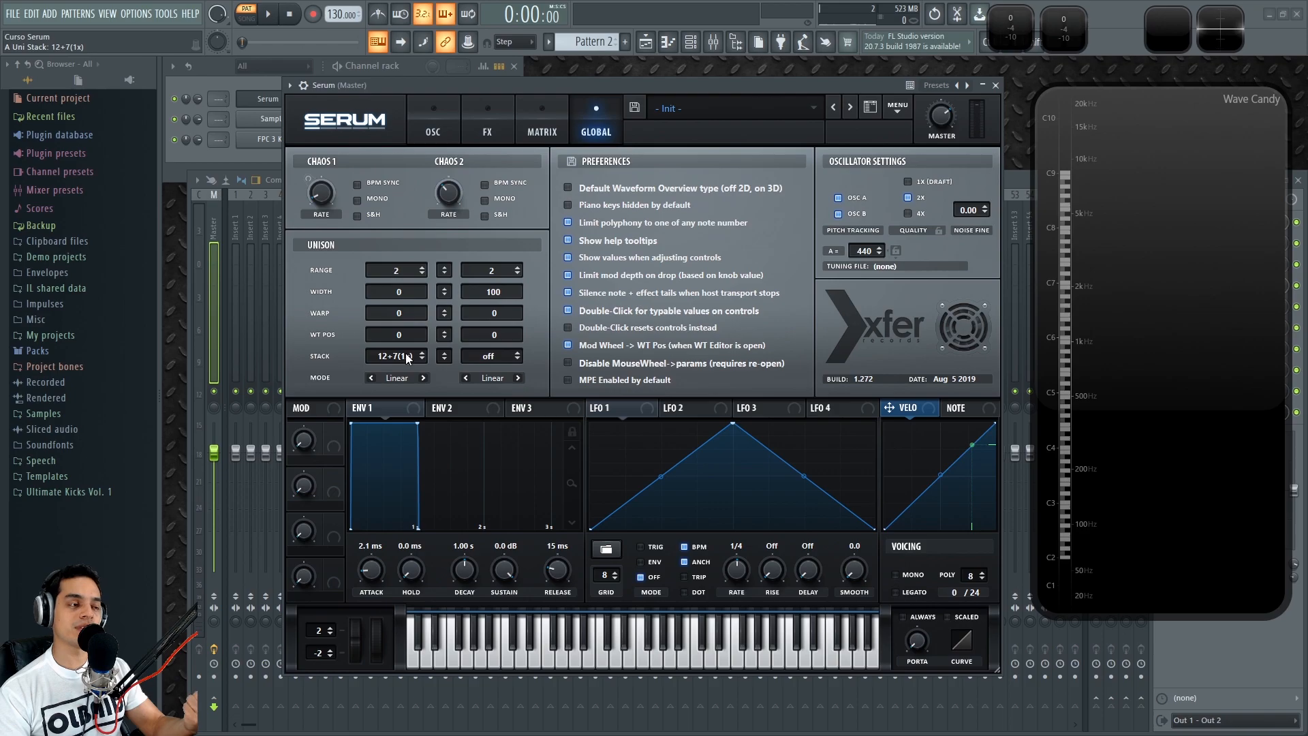
{"action": "mouse_move", "coordinate": [406, 353]}
{"action": "left_mouse_down"}
{"action": "mouse_move", "coordinate": [421, 235]}
{"action": "mouse_move", "coordinate": [404, 305]}
{"action": "mouse_move", "coordinate": [402, 423]}
{"action": "mouse_move", "coordinate": [411, 288]}
{"action": "mouse_move", "coordinate": [412, 347]}
{"action": "left_mouse_up"}
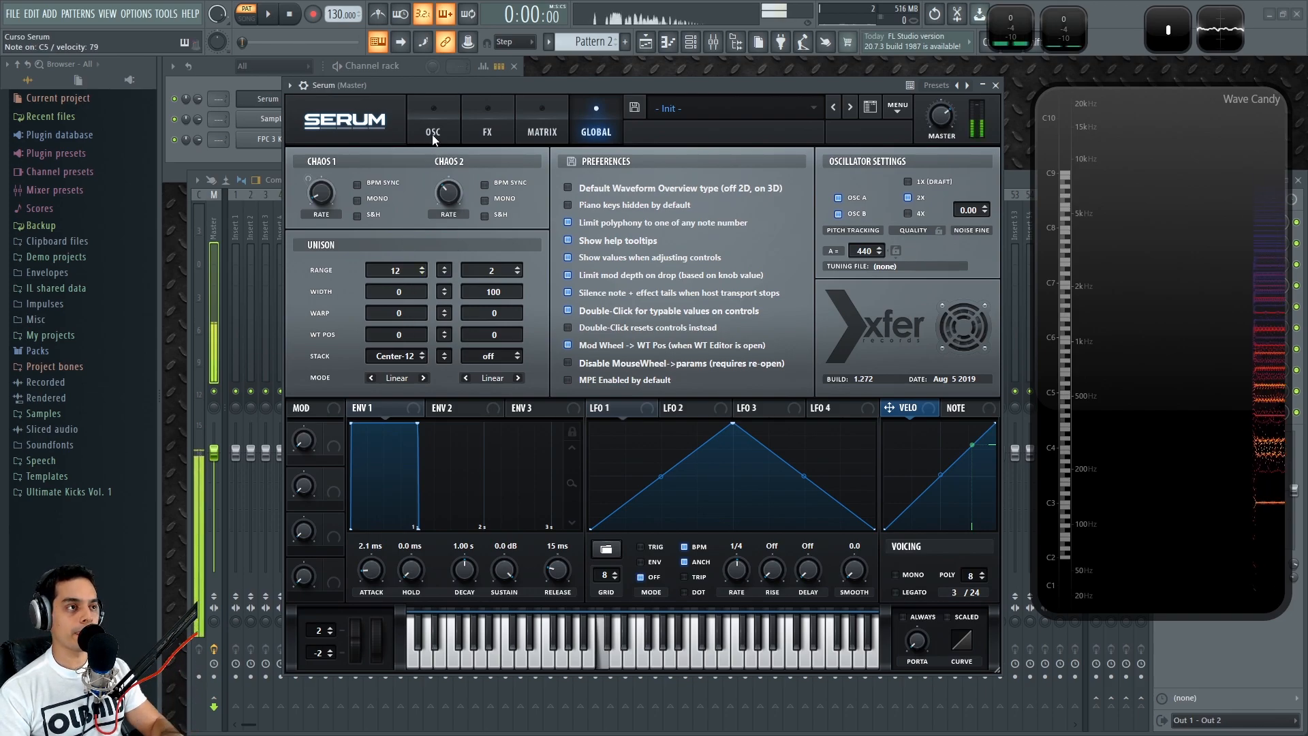
{"action": "left_click_drag", "start_coordinate": [393, 357], "coordinate": [402, 574]}
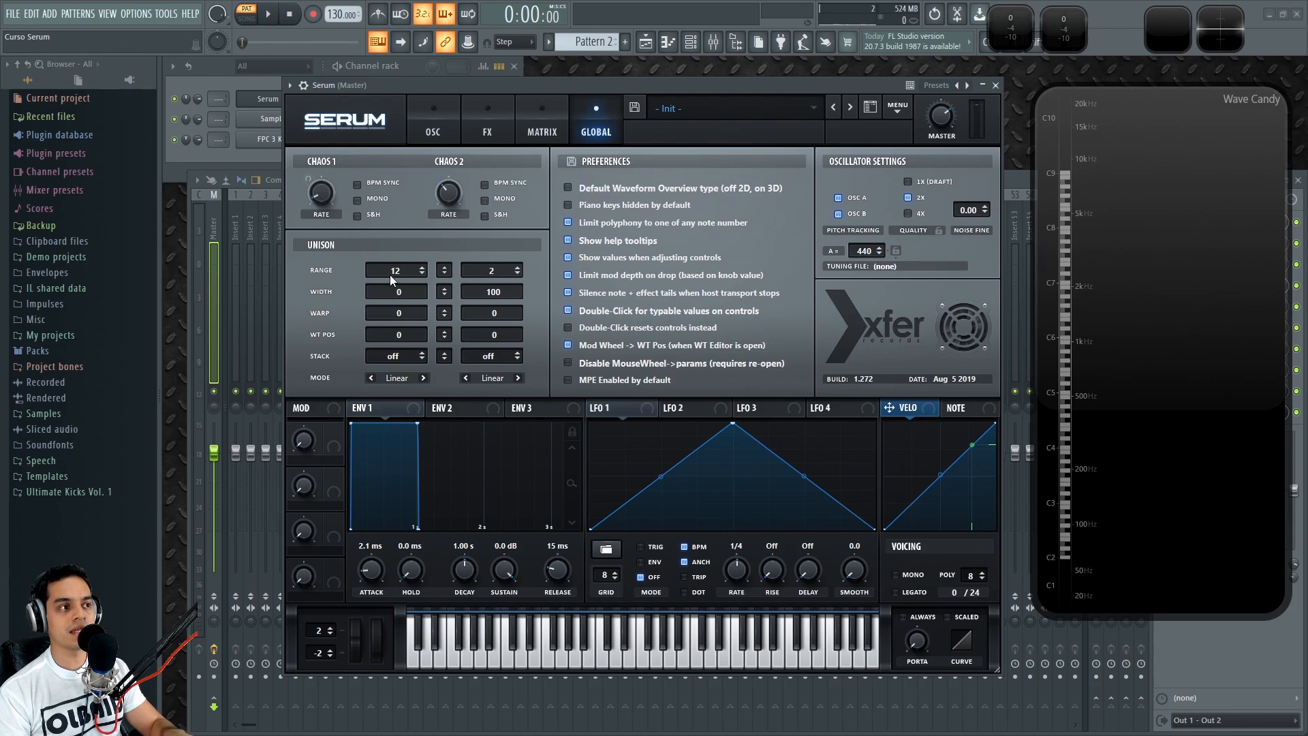
Sweep OSC A's detune in Linear unison mode, and repeat the sweep with the mode set to Inv
{"action": "left_click", "coordinate": [434, 134]}
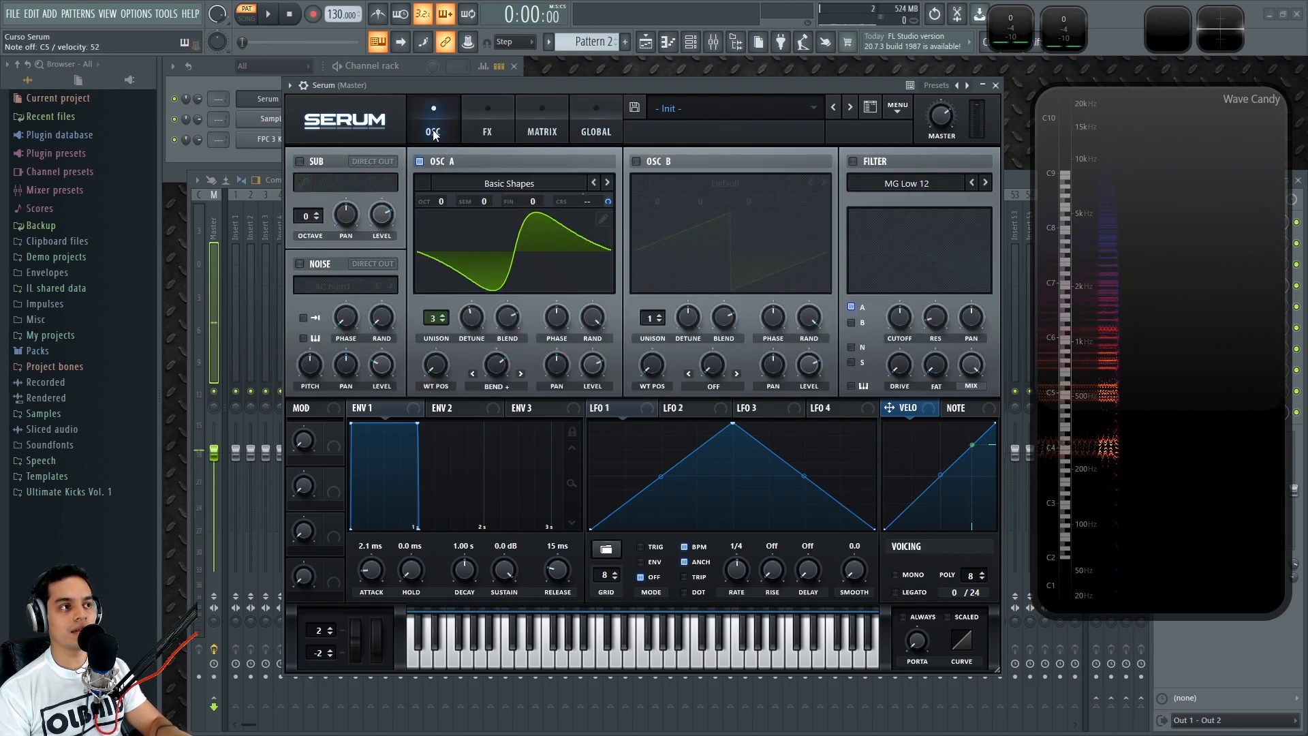
{"action": "left_click_drag", "start_coordinate": [472, 317], "coordinate": [492, 150]}
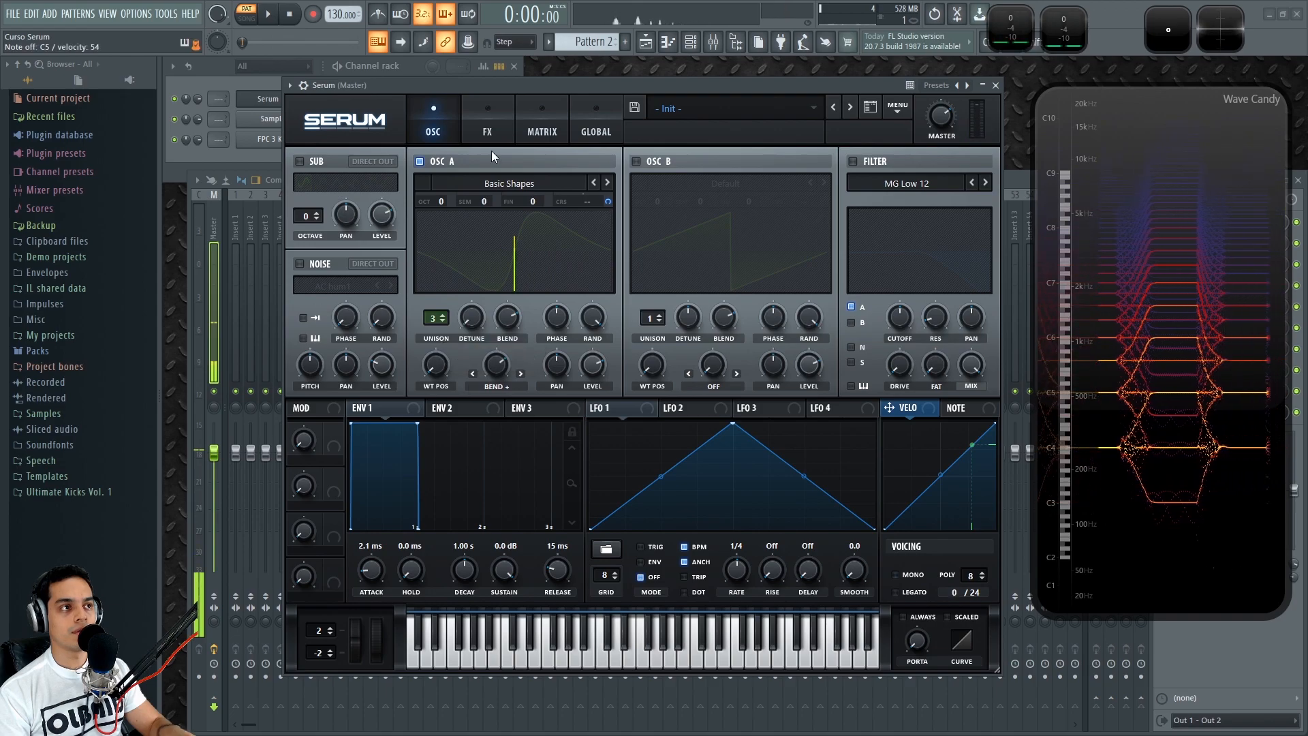
{"action": "left_click", "coordinate": [588, 122]}
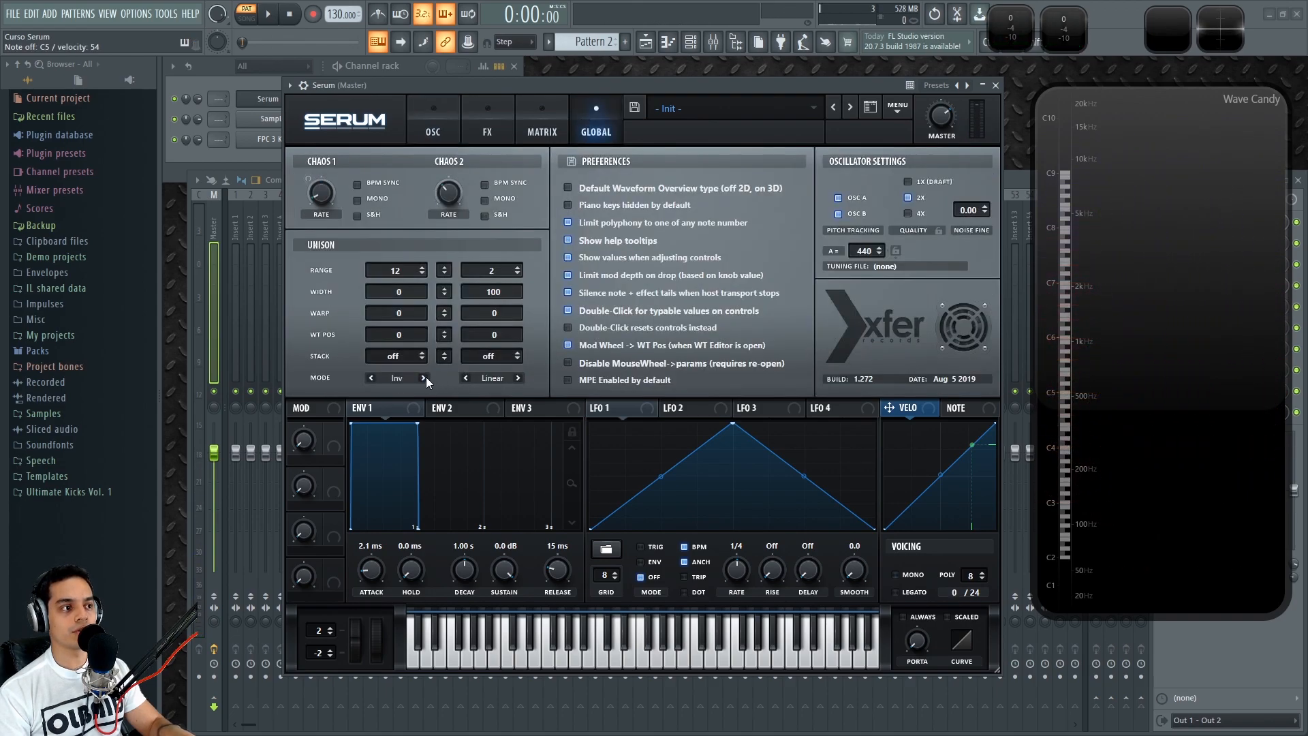
{"action": "left_click", "coordinate": [433, 126]}
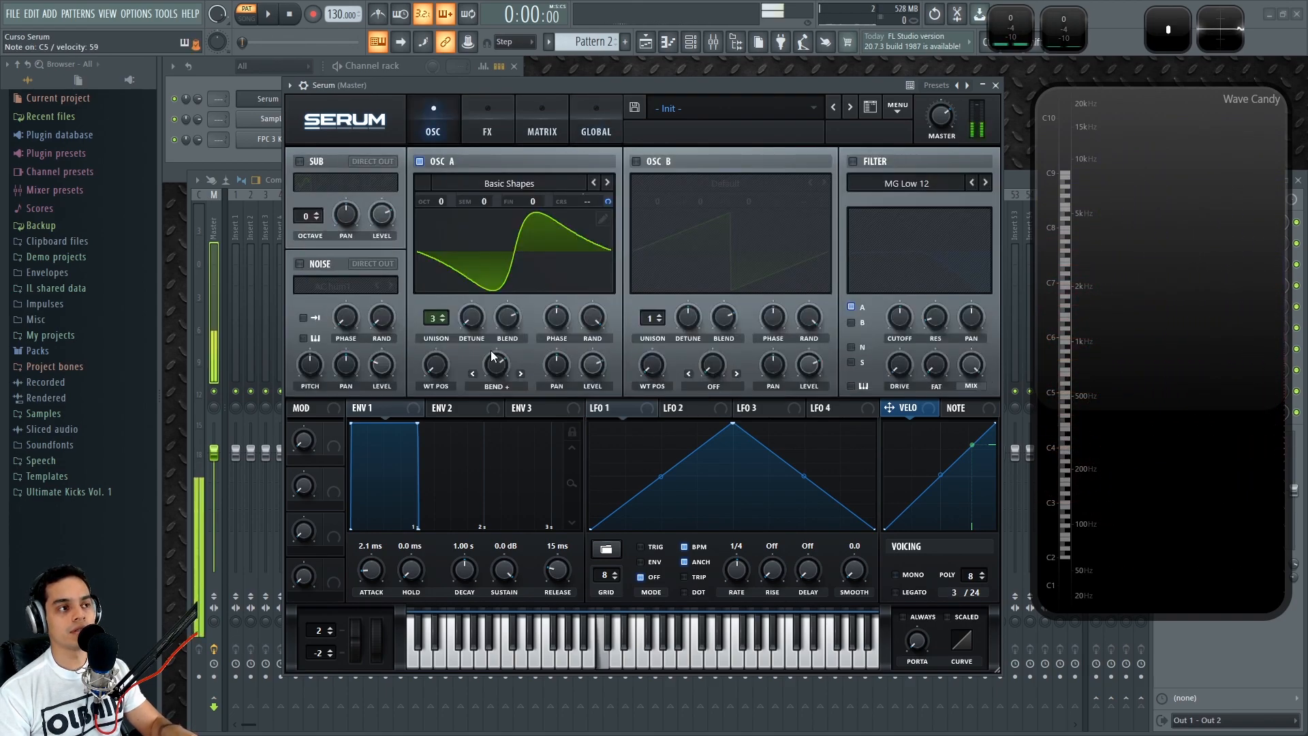
{"action": "left_click_drag", "start_coordinate": [471, 320], "coordinate": [465, 436]}
Set OSC A's unison mode to Exp and sweep its detune with a note sounding, ending at 0.21
{"action": "left_click", "coordinate": [596, 132]}
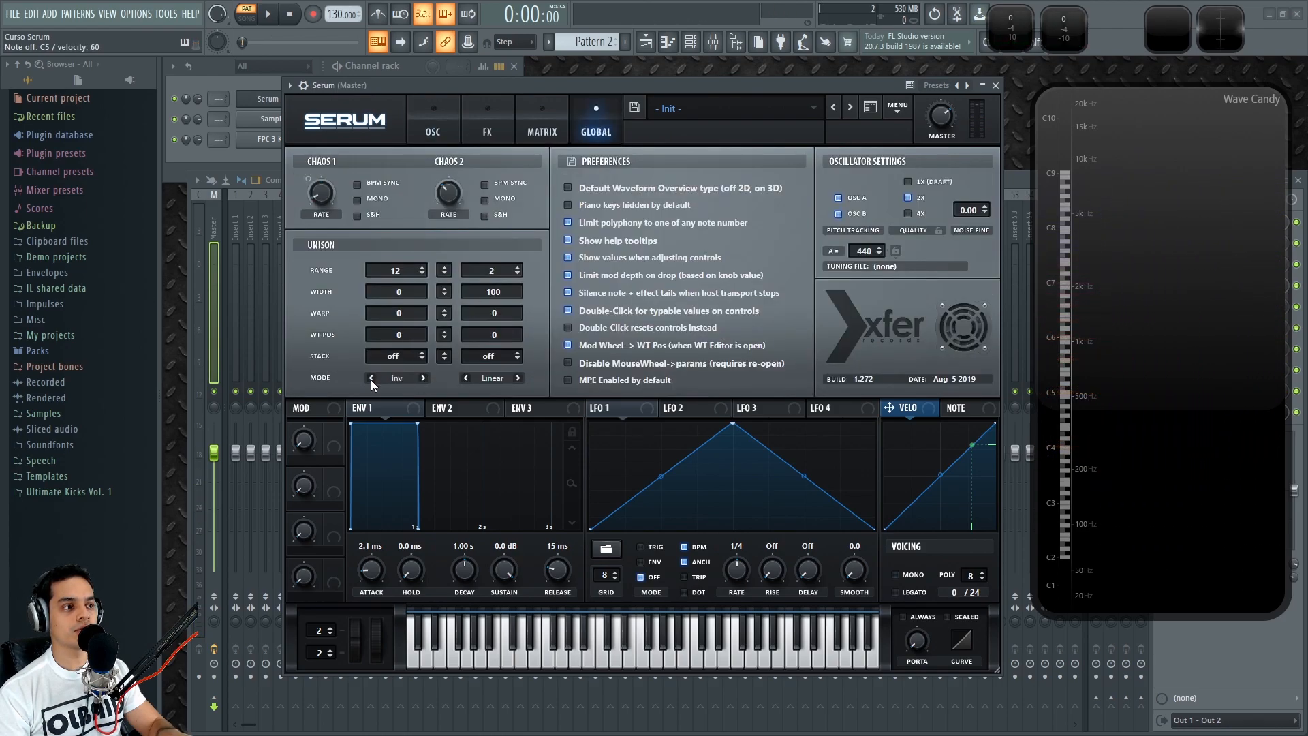
{"action": "left_click", "coordinate": [433, 132]}
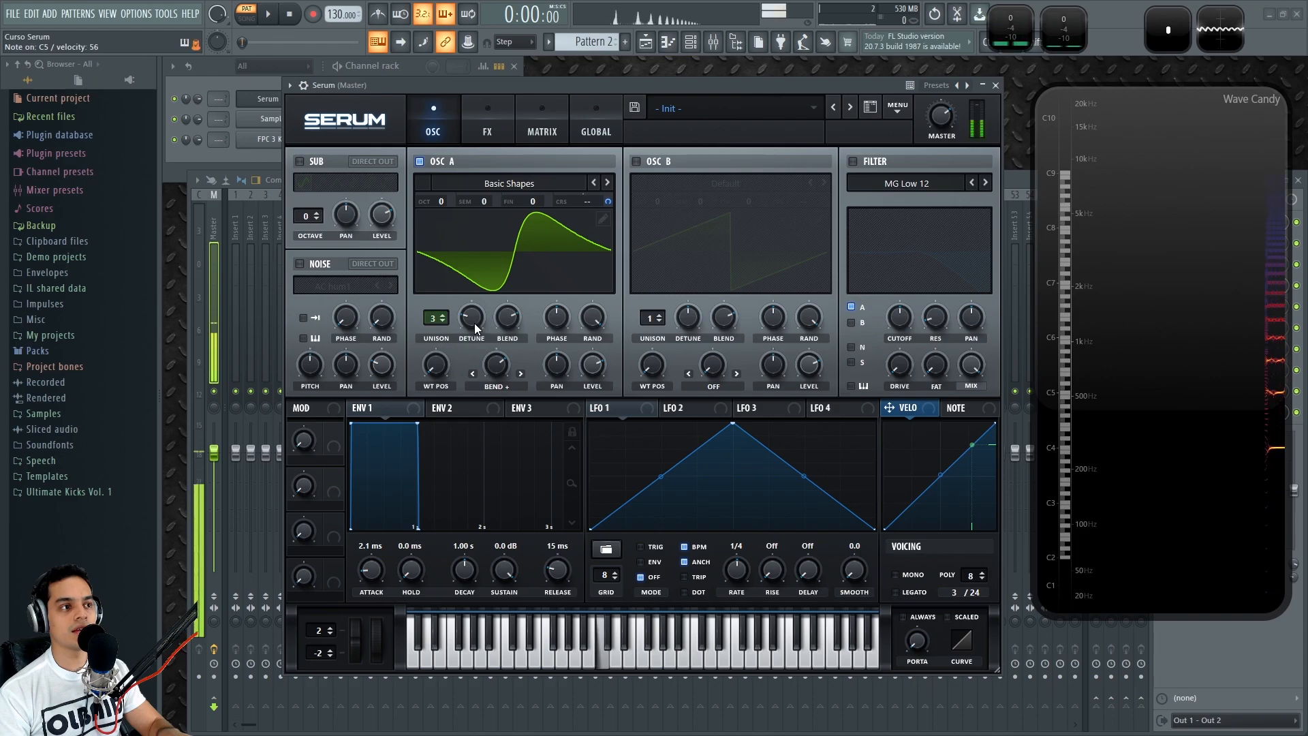
{"action": "mouse_move", "coordinate": [477, 321]}
{"action": "left_click_drag", "start_coordinate": [477, 322], "coordinate": [480, 361]}
Use the linked unison controls to set both oscillators' range to 24, width to 50 and stack to 12+7(1x)
{"action": "left_click", "coordinate": [595, 129]}
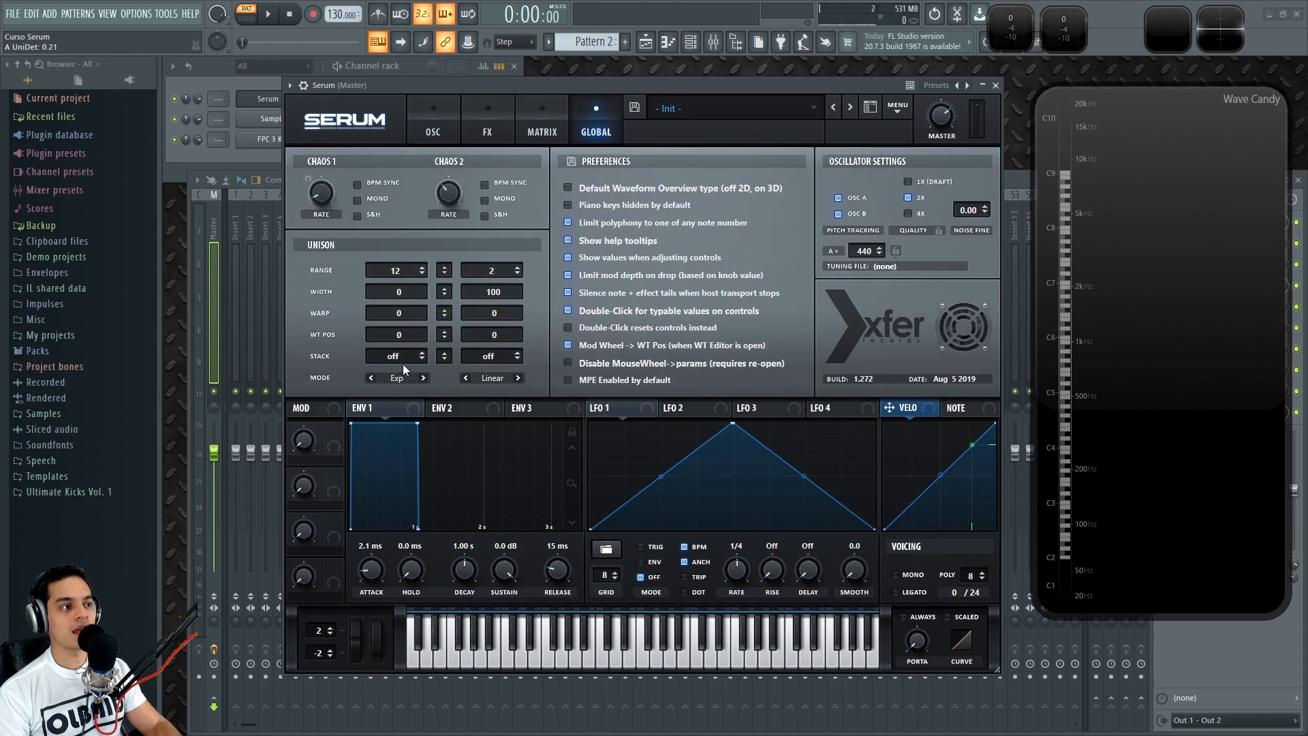
{"action": "left_click_drag", "start_coordinate": [444, 270], "coordinate": [443, 320]}
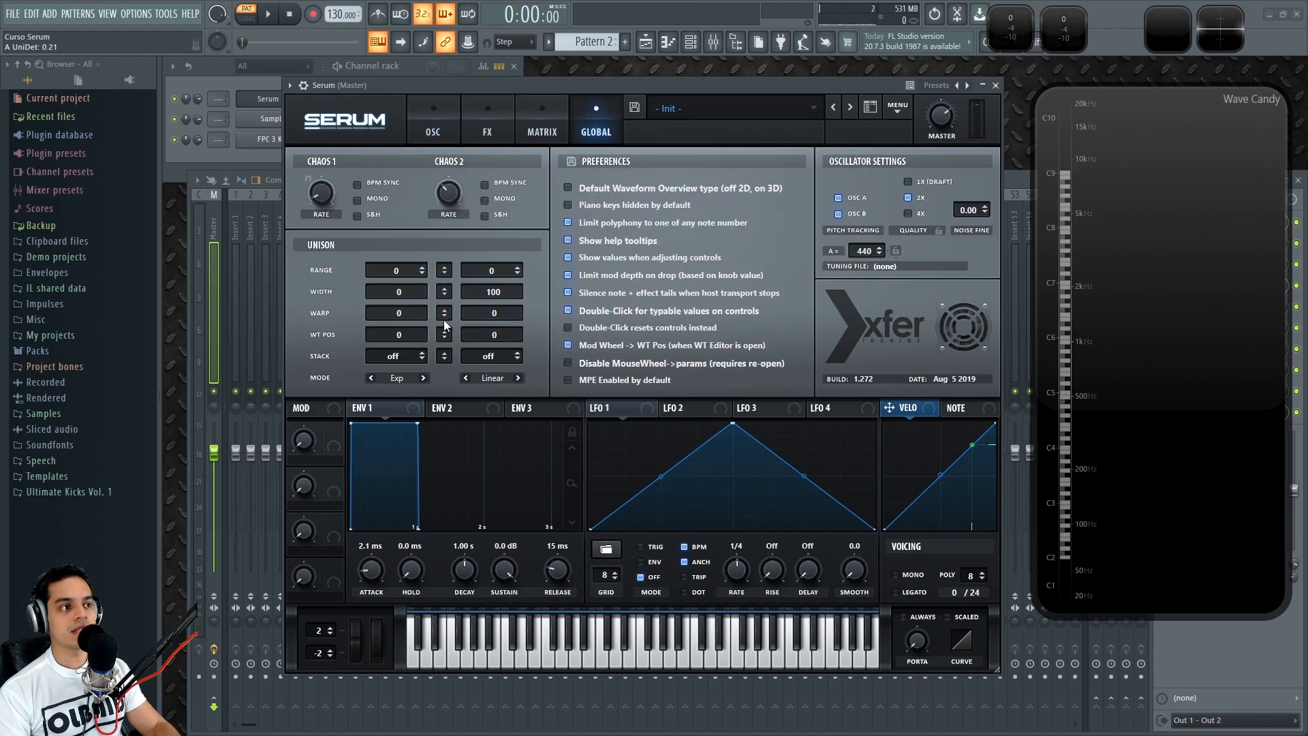
{"action": "left_click_drag", "start_coordinate": [444, 270], "coordinate": [447, 270]}
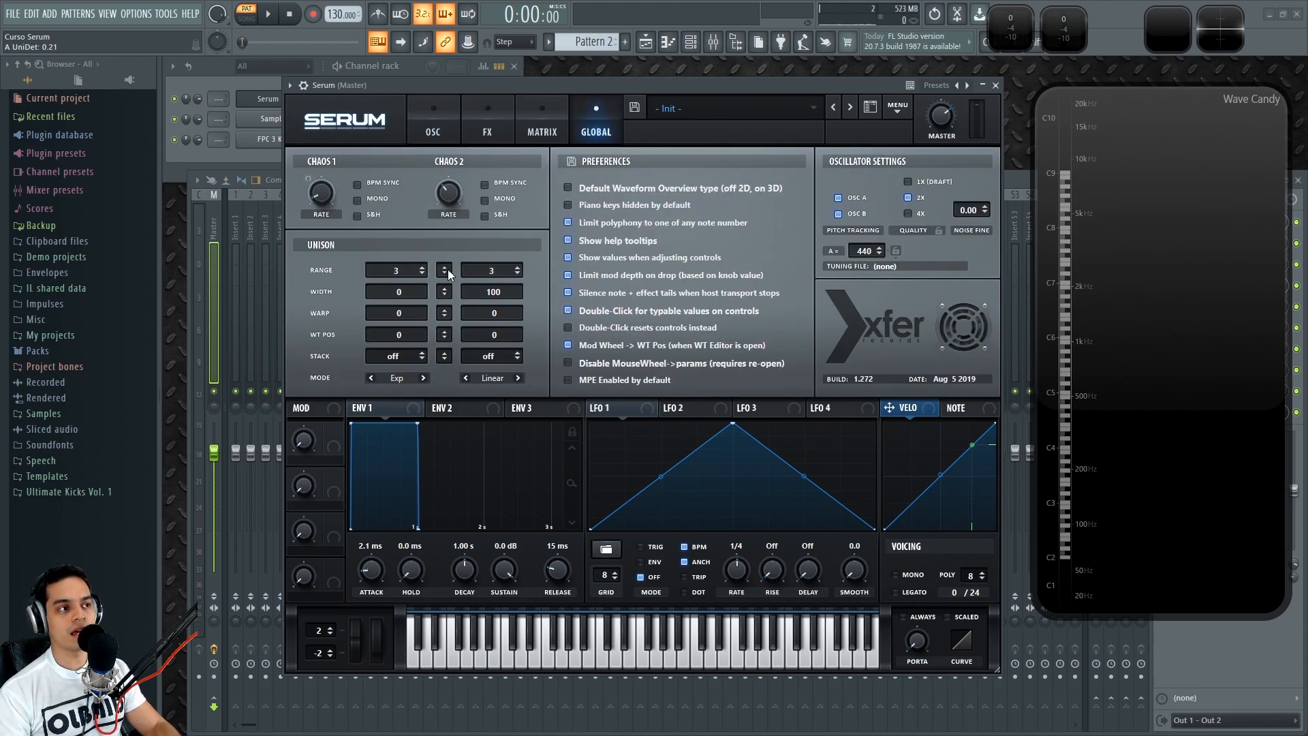
{"action": "left_click_drag", "start_coordinate": [443, 290], "coordinate": [444, 363]}
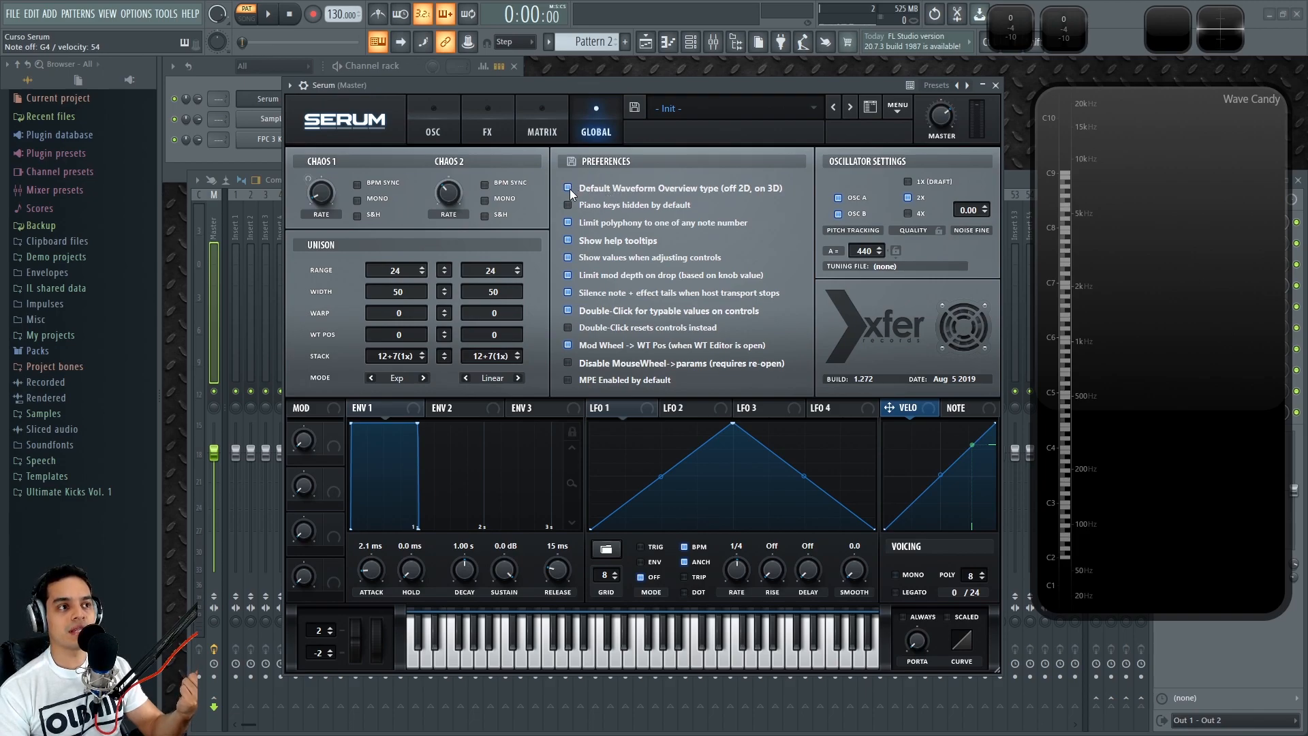
Examine OSC A's 3D waveform display on the OSC page, and return to the Global page preferences
{"action": "left_click", "coordinate": [434, 129]}
{"action": "left_click", "coordinate": [549, 249]}
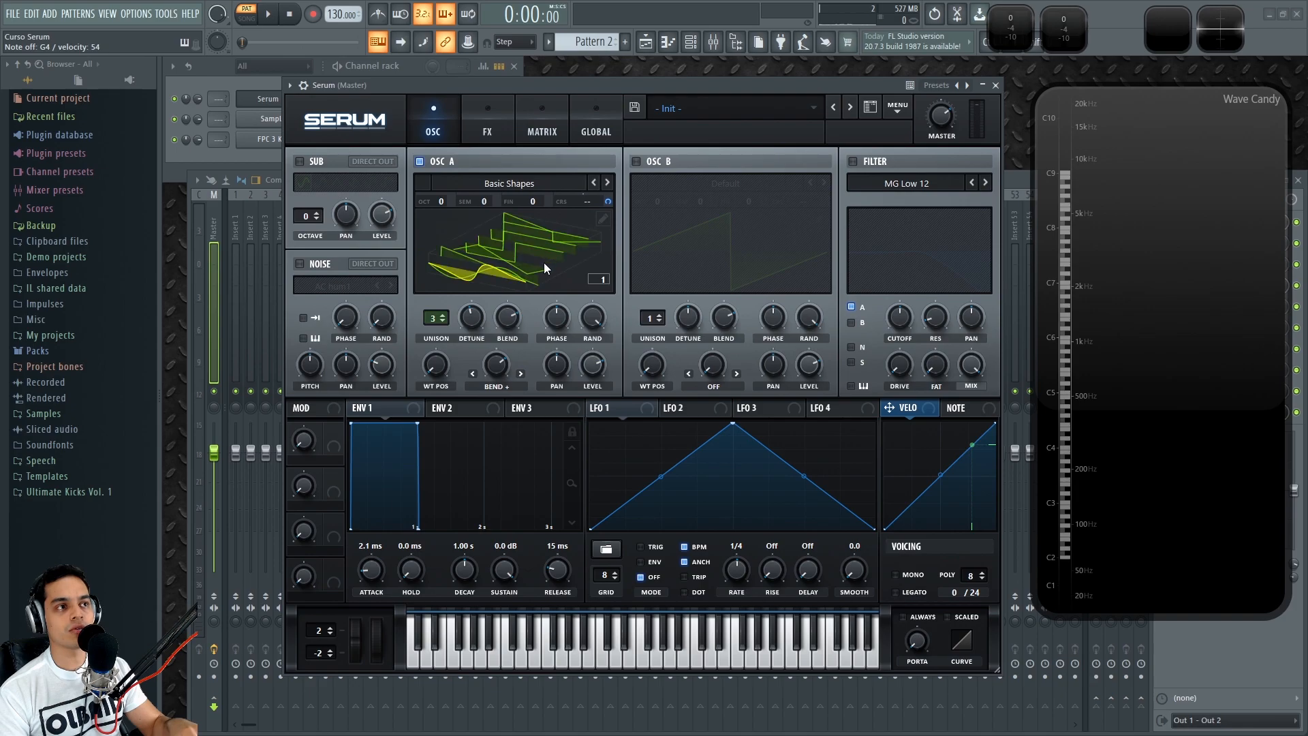
{"action": "left_click", "coordinate": [596, 113]}
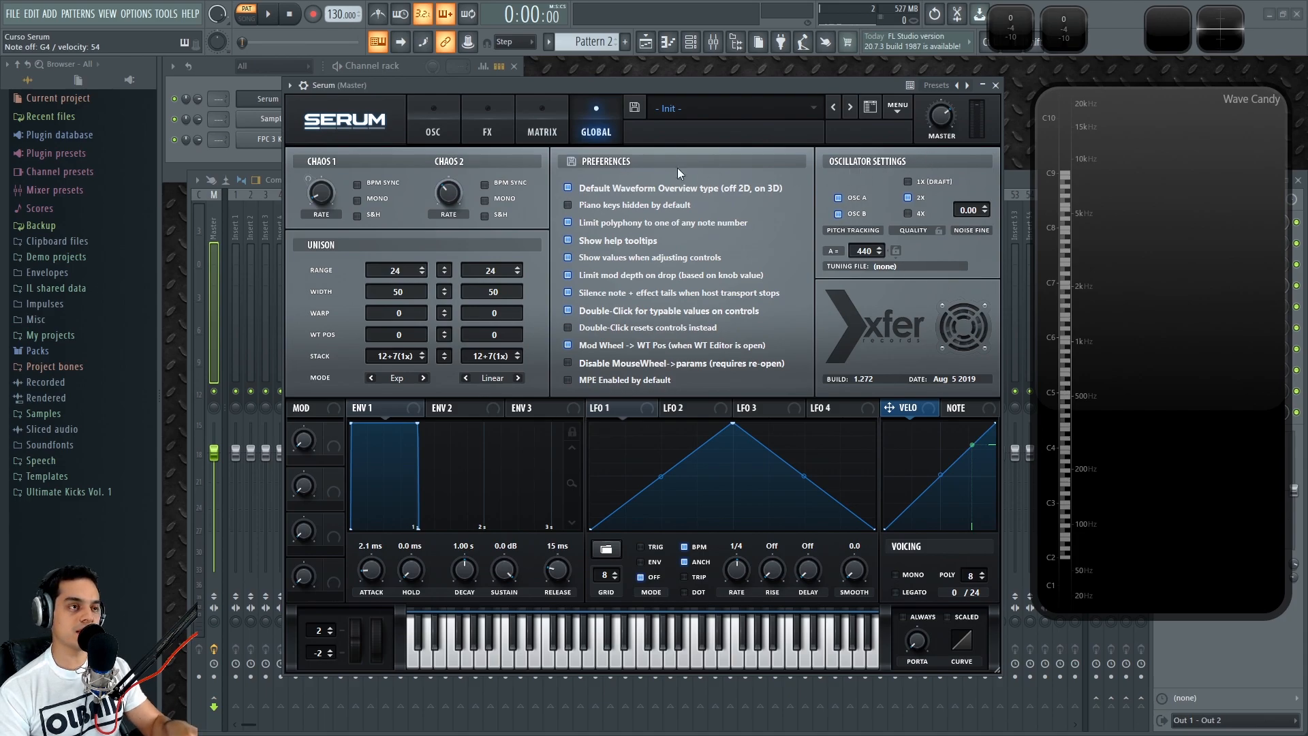
Initialize the preset and turn off pitch tracking for both OSC A and OSC B
{"action": "left_click", "coordinate": [897, 106]}
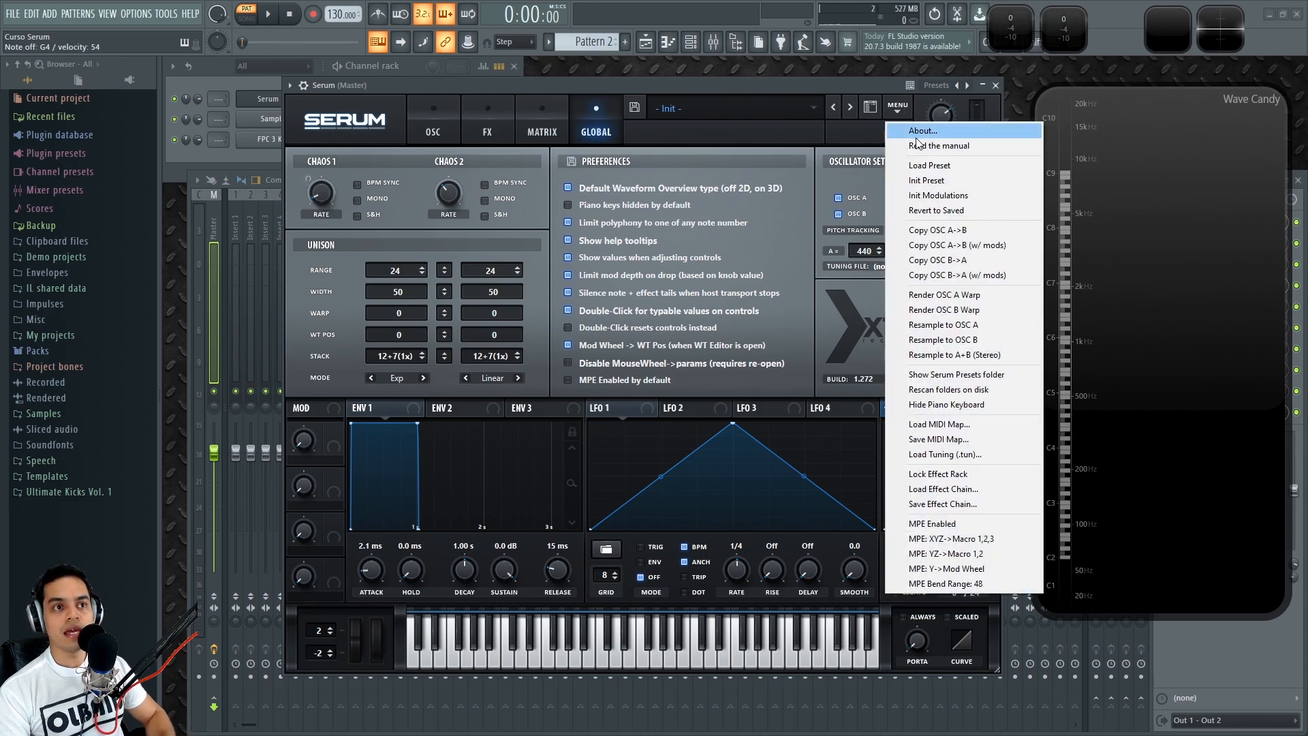
{"action": "left_click", "coordinate": [950, 181]}
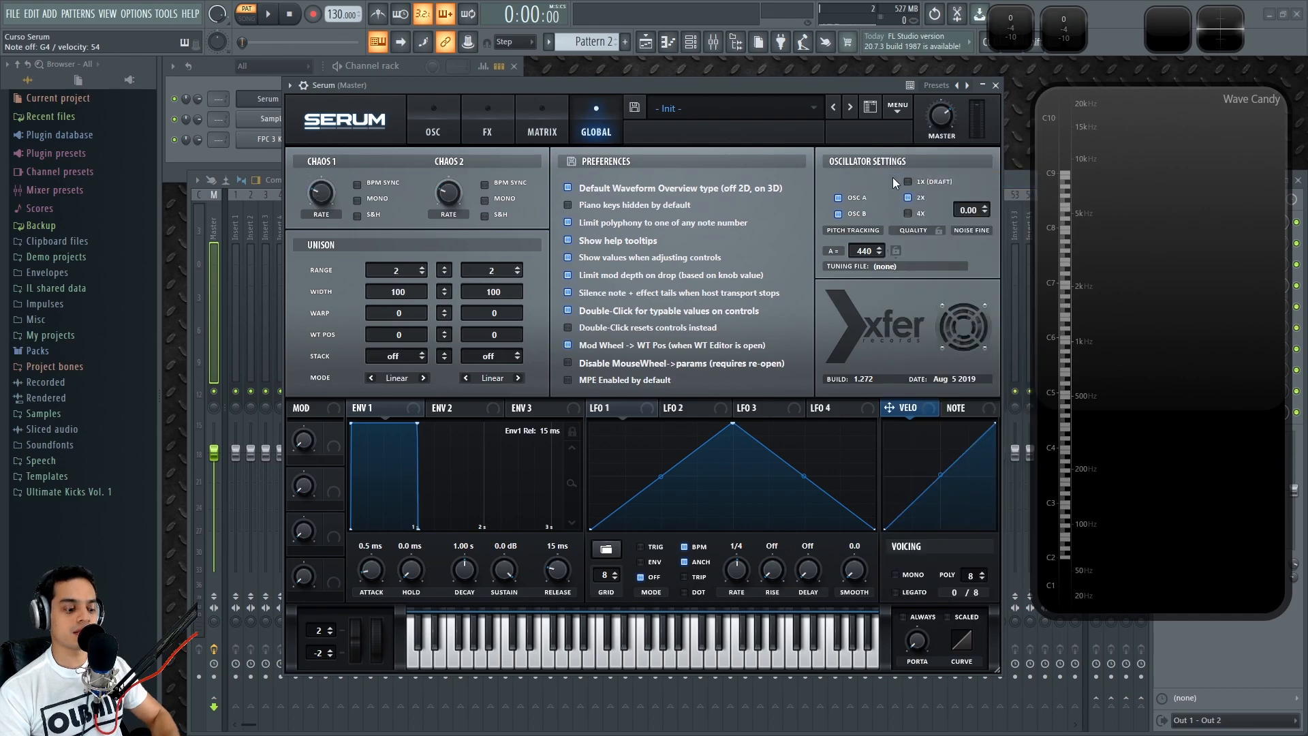
{"action": "left_click", "coordinate": [847, 214]}
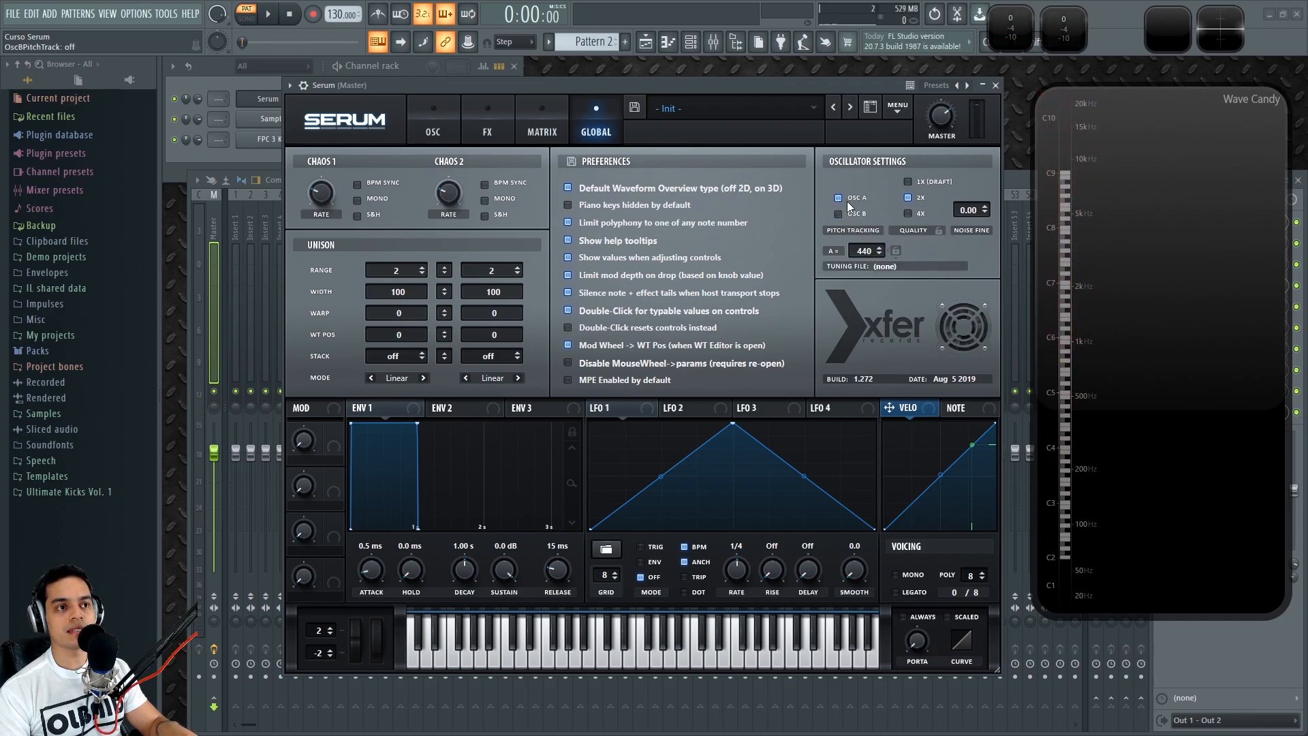
{"action": "left_click", "coordinate": [852, 198]}
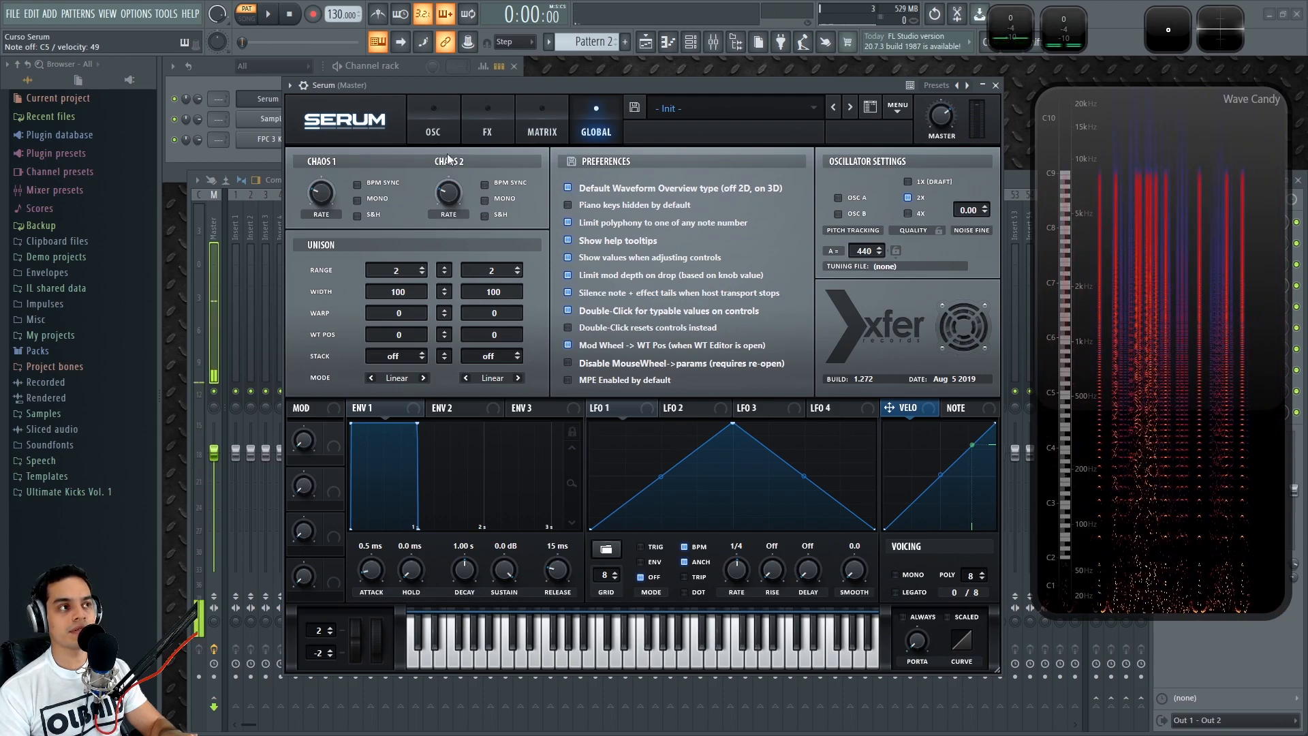
Raise OSC A's octave to +2 and move across the on-screen keyboard
{"action": "left_click", "coordinate": [433, 131]}
{"action": "left_click_drag", "start_coordinate": [436, 200], "coordinate": [453, 170]}
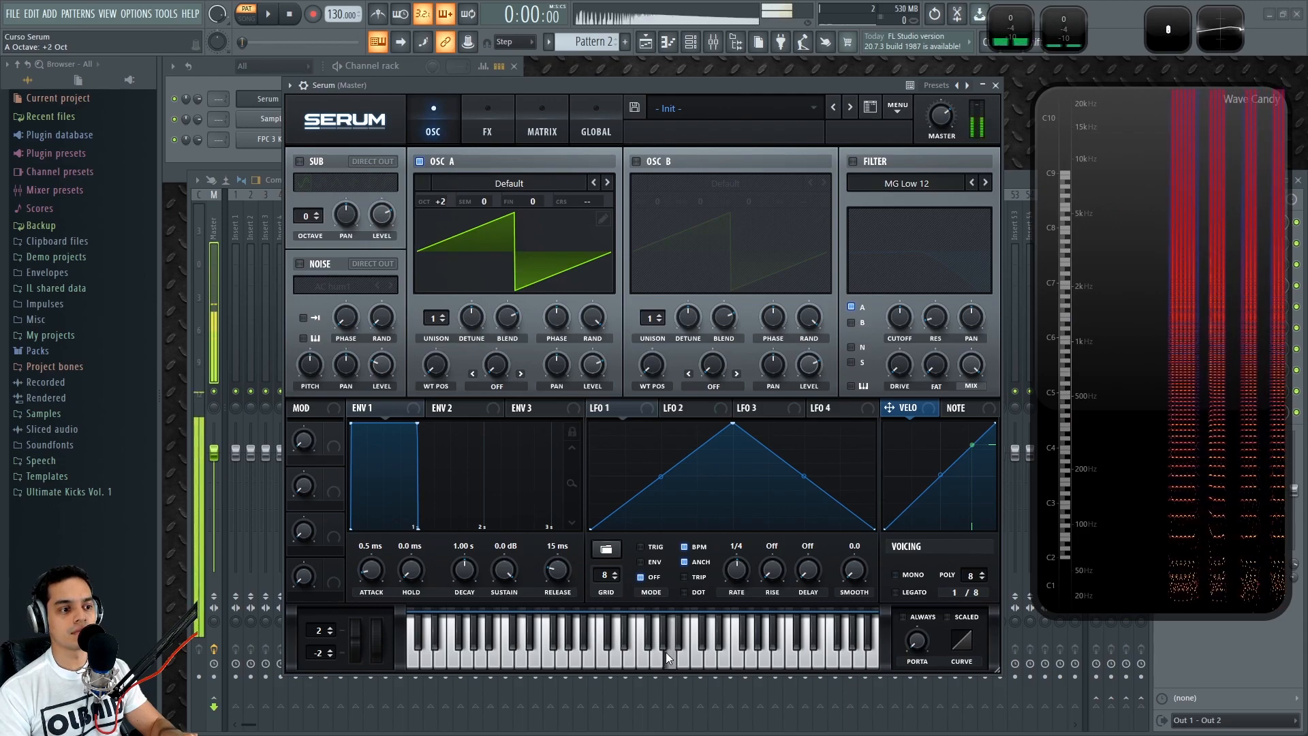
{"action": "left_click", "coordinate": [790, 651]}
{"action": "left_click_drag", "start_coordinate": [790, 651], "coordinate": [565, 630]}
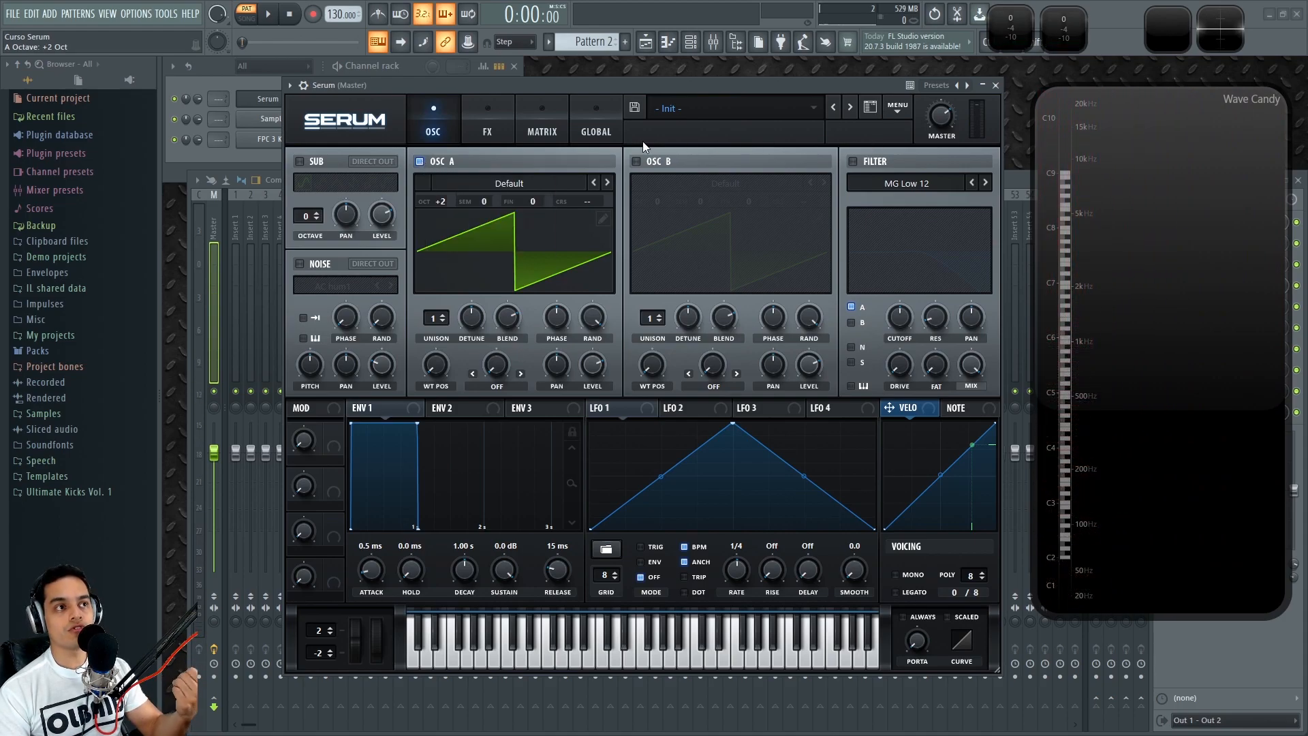
Point out low and high keys on the keyboard, and re-enable pitch tracking for OSC A and OSC B
{"action": "left_click", "coordinate": [614, 133]}
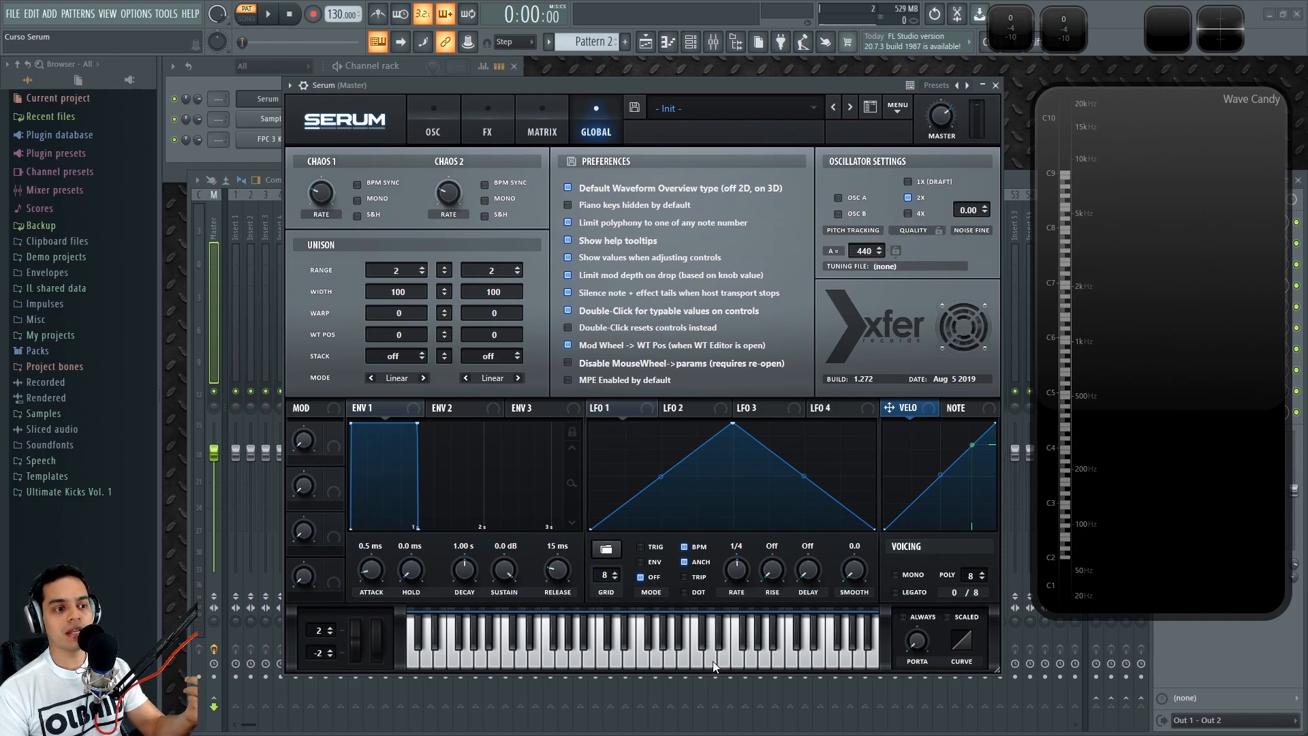
{"action": "left_click_drag", "start_coordinate": [578, 652], "coordinate": [813, 658]}
{"action": "left_click", "coordinate": [813, 658]}
{"action": "left_click", "coordinate": [814, 658]}
{"action": "left_click", "coordinate": [814, 659]}
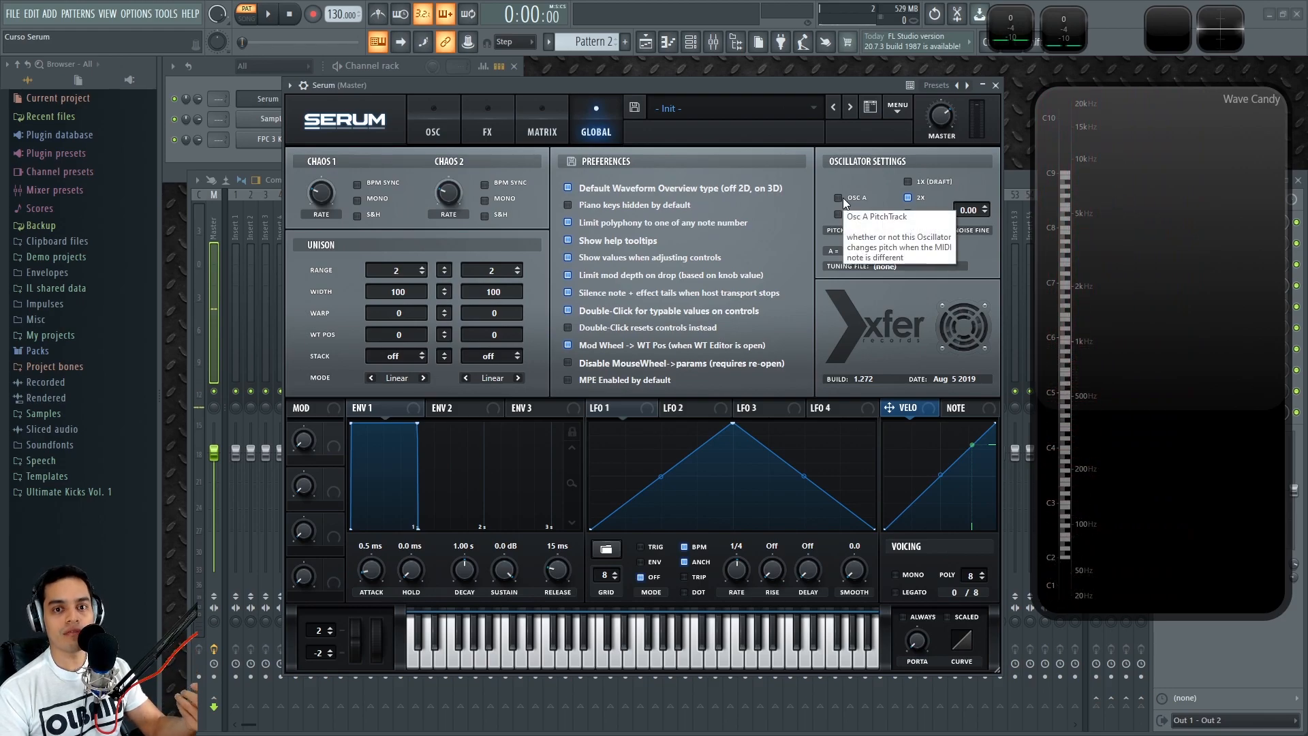
{"action": "left_click", "coordinate": [839, 198]}
{"action": "left_click", "coordinate": [838, 216]}
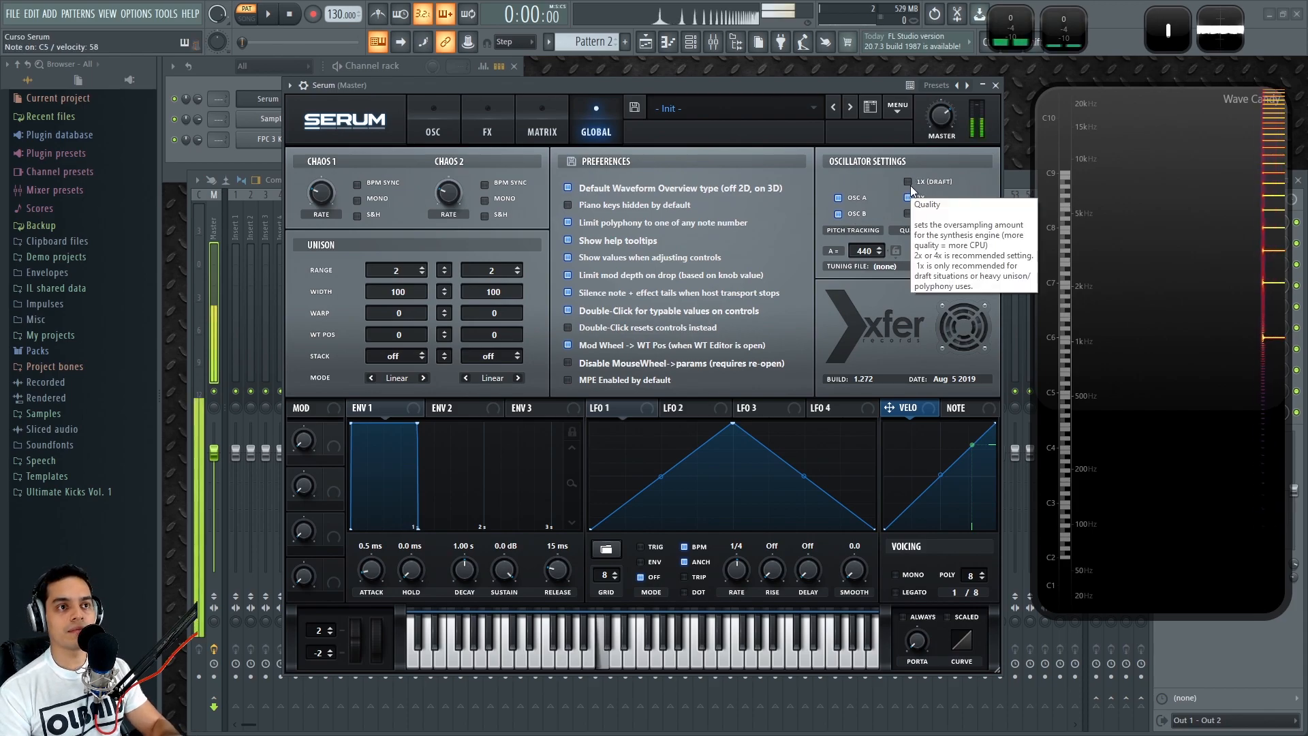
Set the oscillator quality to 1x (Draft) and adjust the master volume
{"action": "left_click", "coordinate": [416, 130]}
{"action": "left_click", "coordinate": [601, 117]}
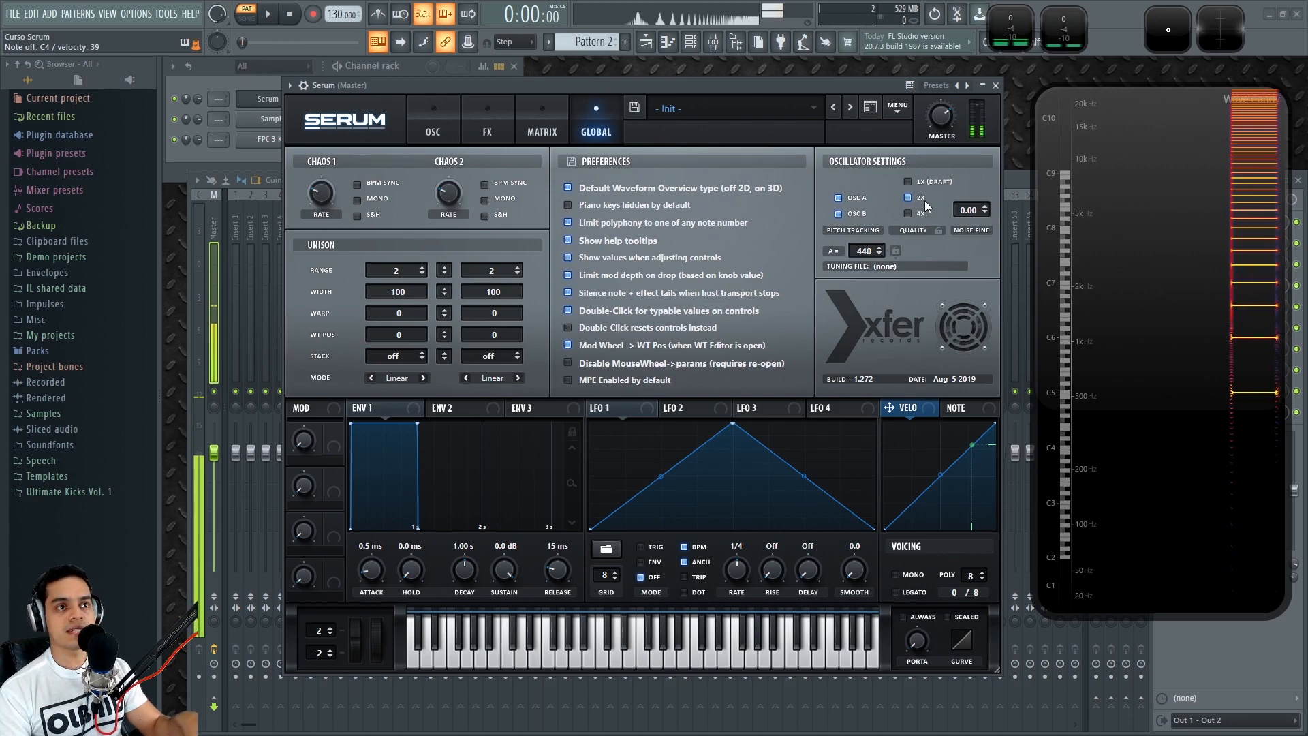
{"action": "mouse_move", "coordinate": [939, 141]}
{"action": "left_click_drag", "start_coordinate": [937, 137], "coordinate": [938, 140]}
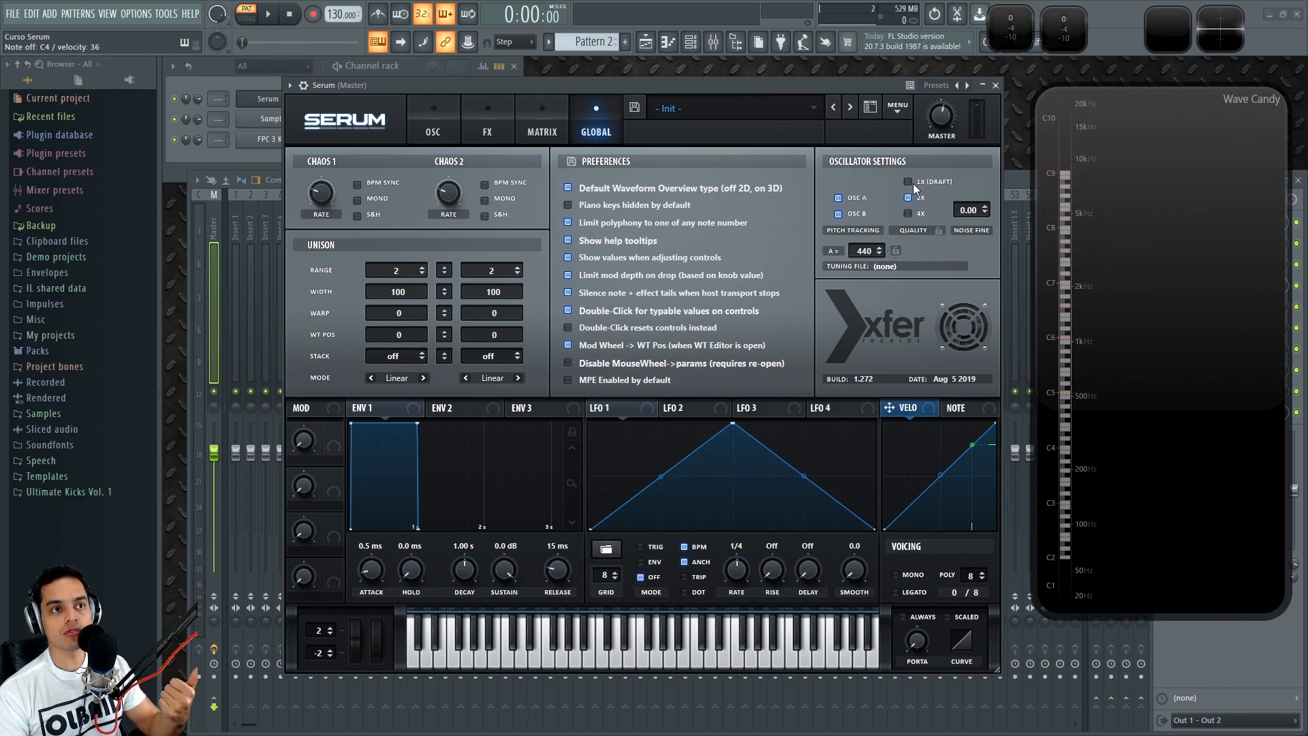
{"action": "mouse_move", "coordinate": [913, 183]}
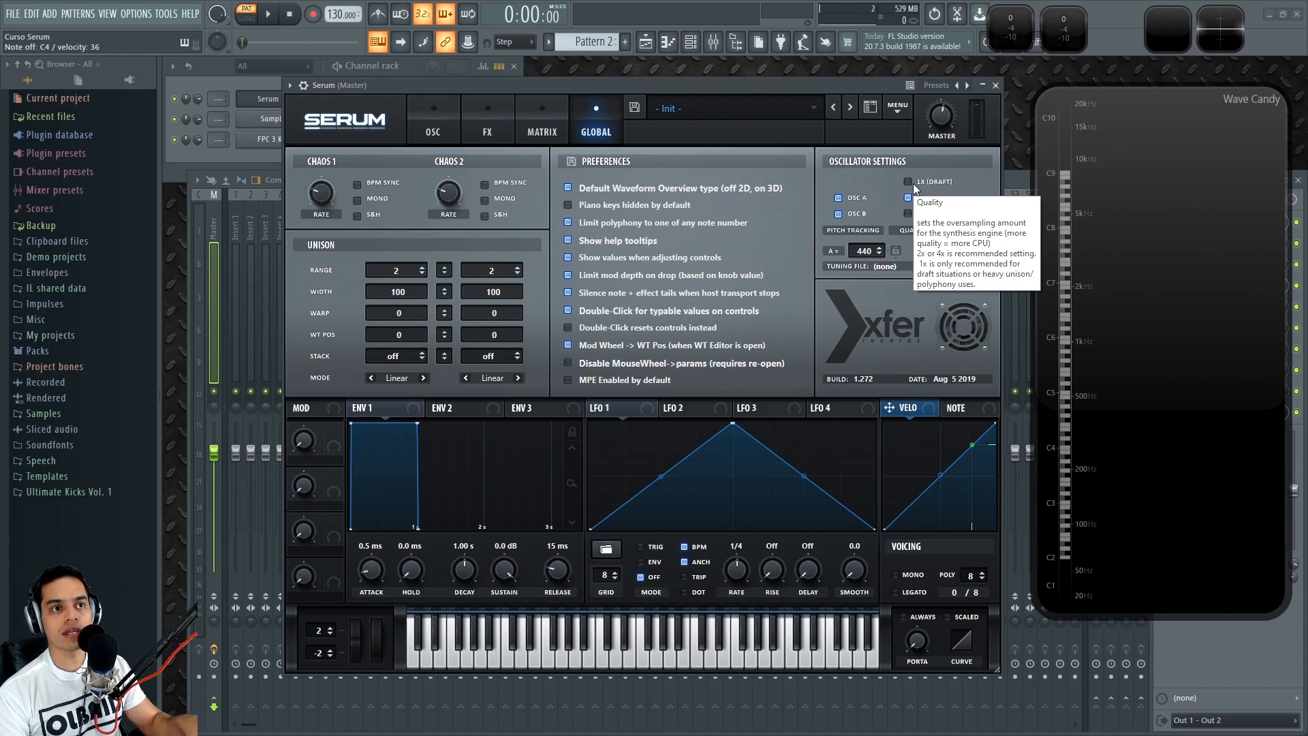
{"action": "left_click", "coordinate": [913, 182]}
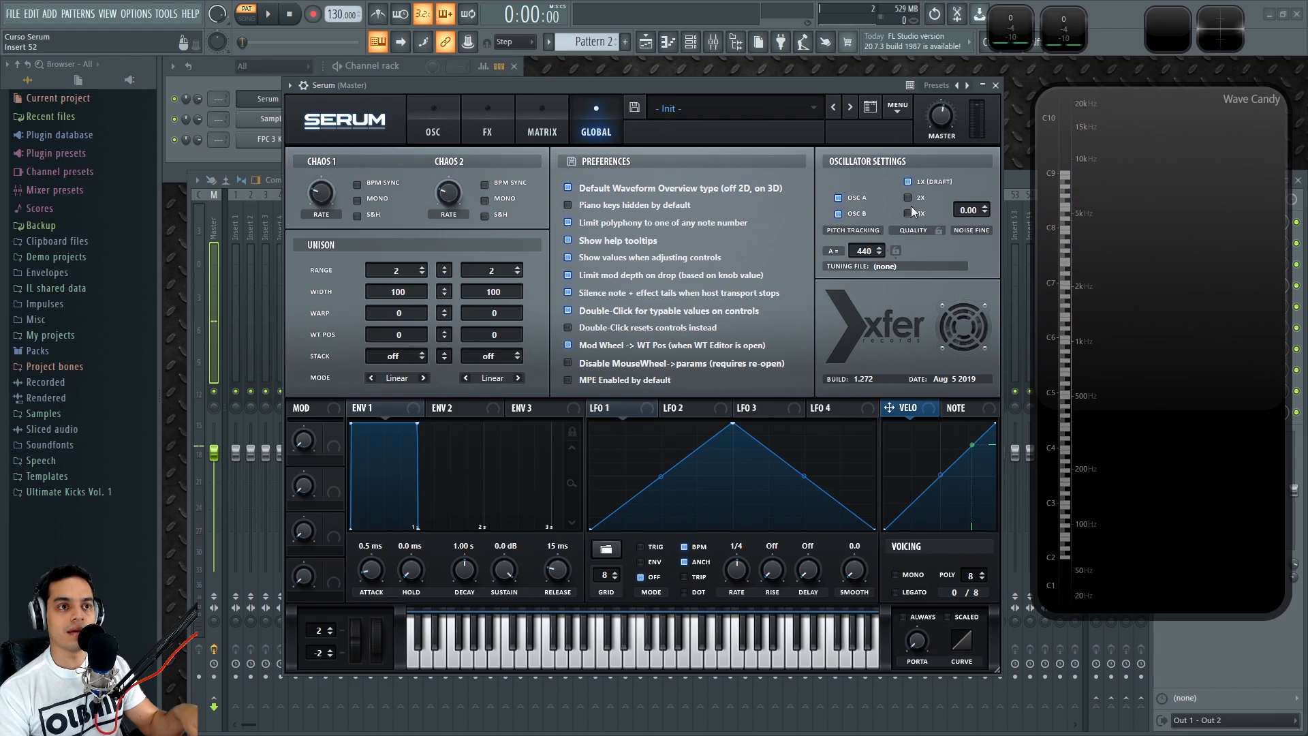
{"action": "left_click_drag", "start_coordinate": [942, 117], "coordinate": [942, 134]}
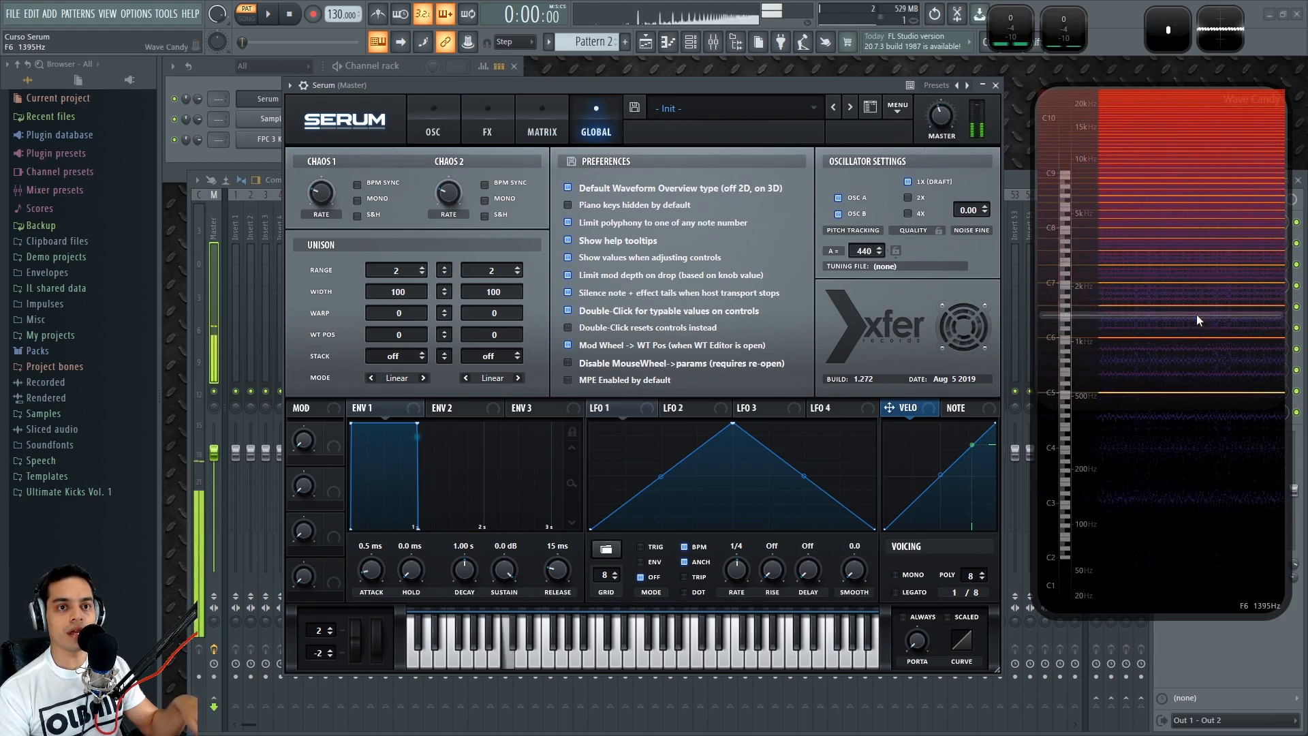
Compare the 2x, 1x (Draft) and 4x oscillator quality settings with a note sounding, ending at 2x
{"action": "left_click", "coordinate": [907, 197]}
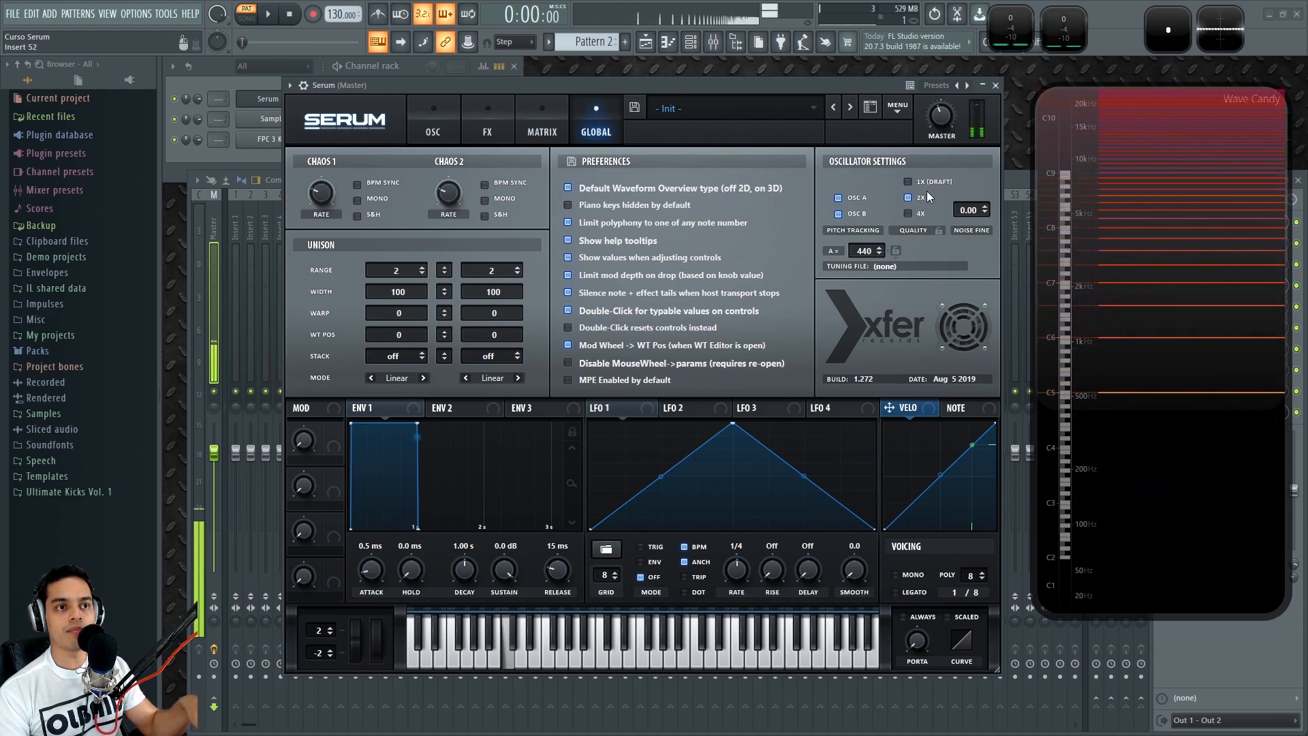
{"action": "left_click", "coordinate": [908, 182]}
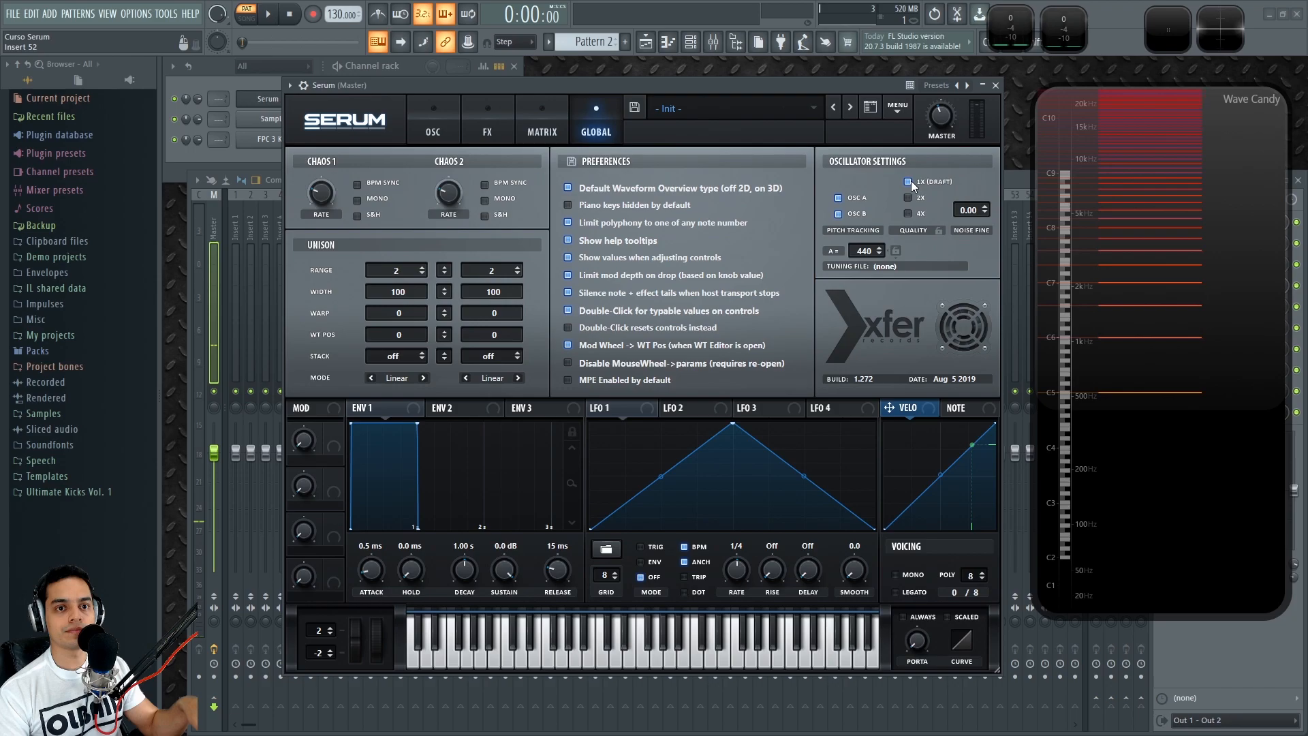
{"action": "key", "text": "z"}
{"action": "left_click", "coordinate": [908, 197]}
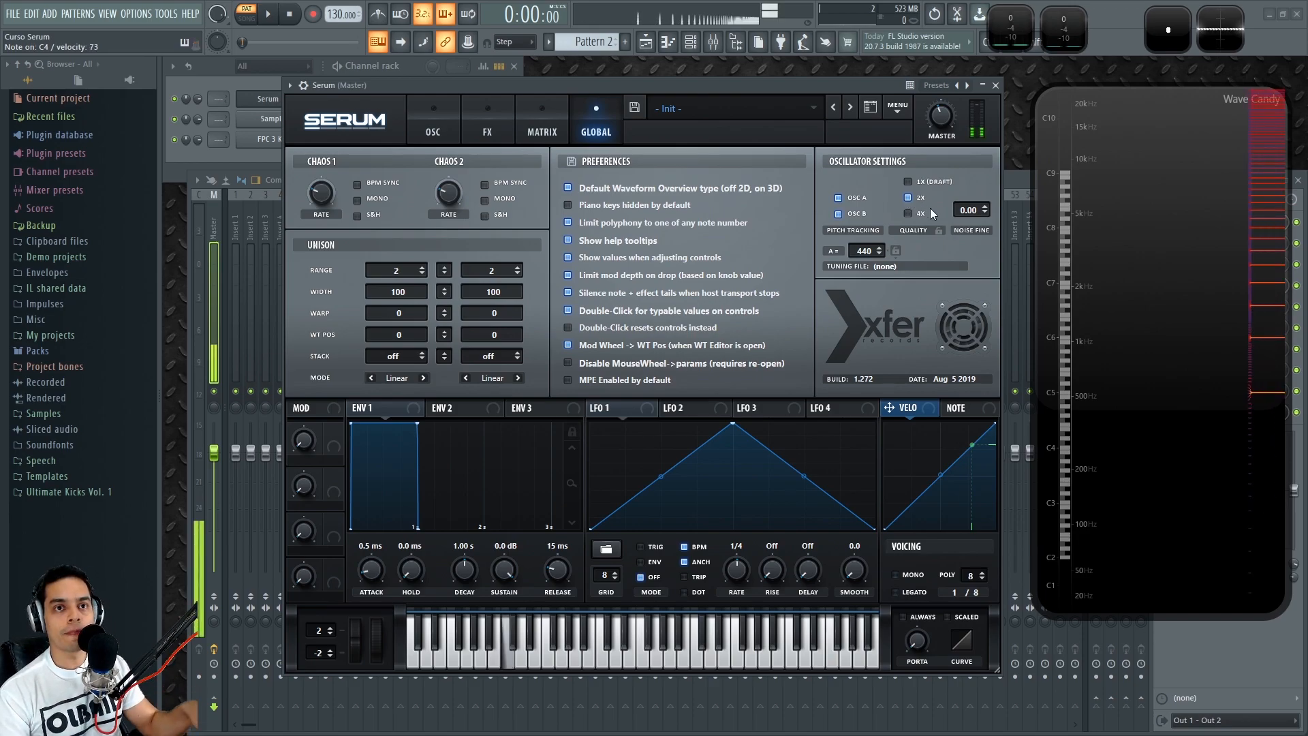
{"action": "left_click", "coordinate": [908, 213]}
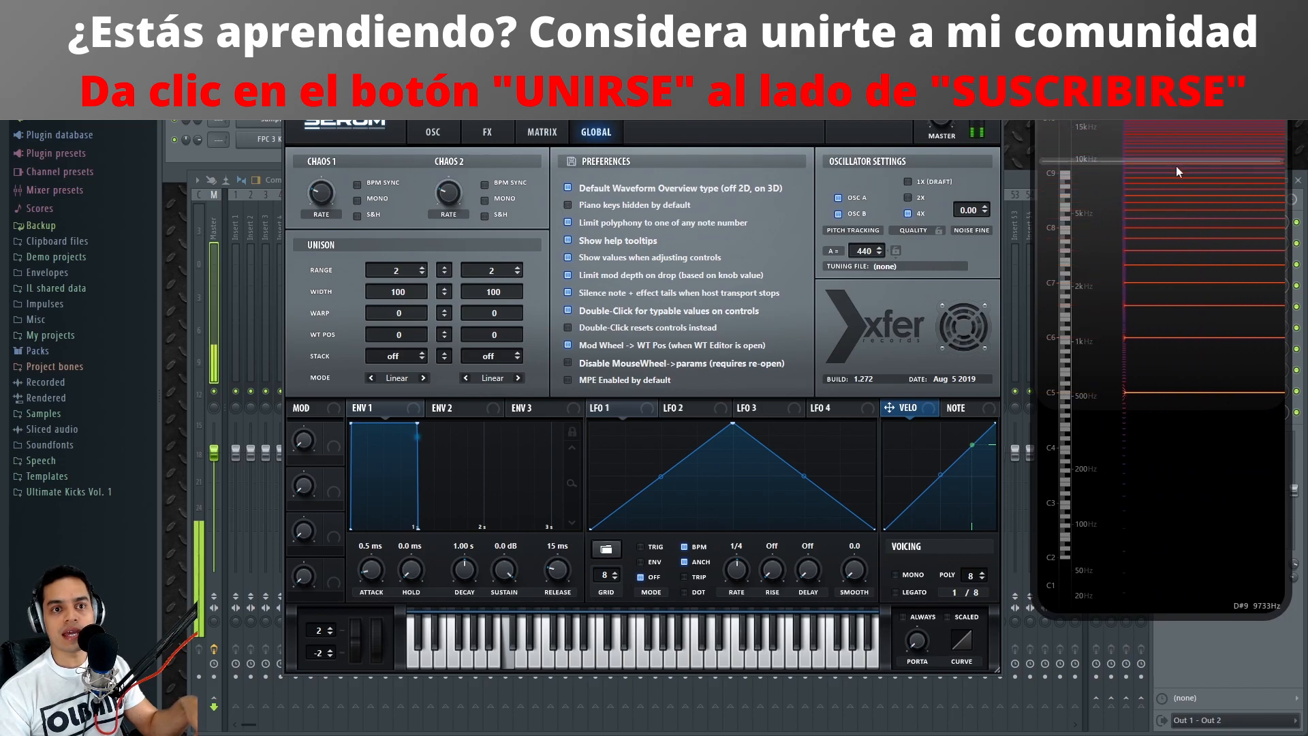
{"action": "left_click", "coordinate": [908, 197]}
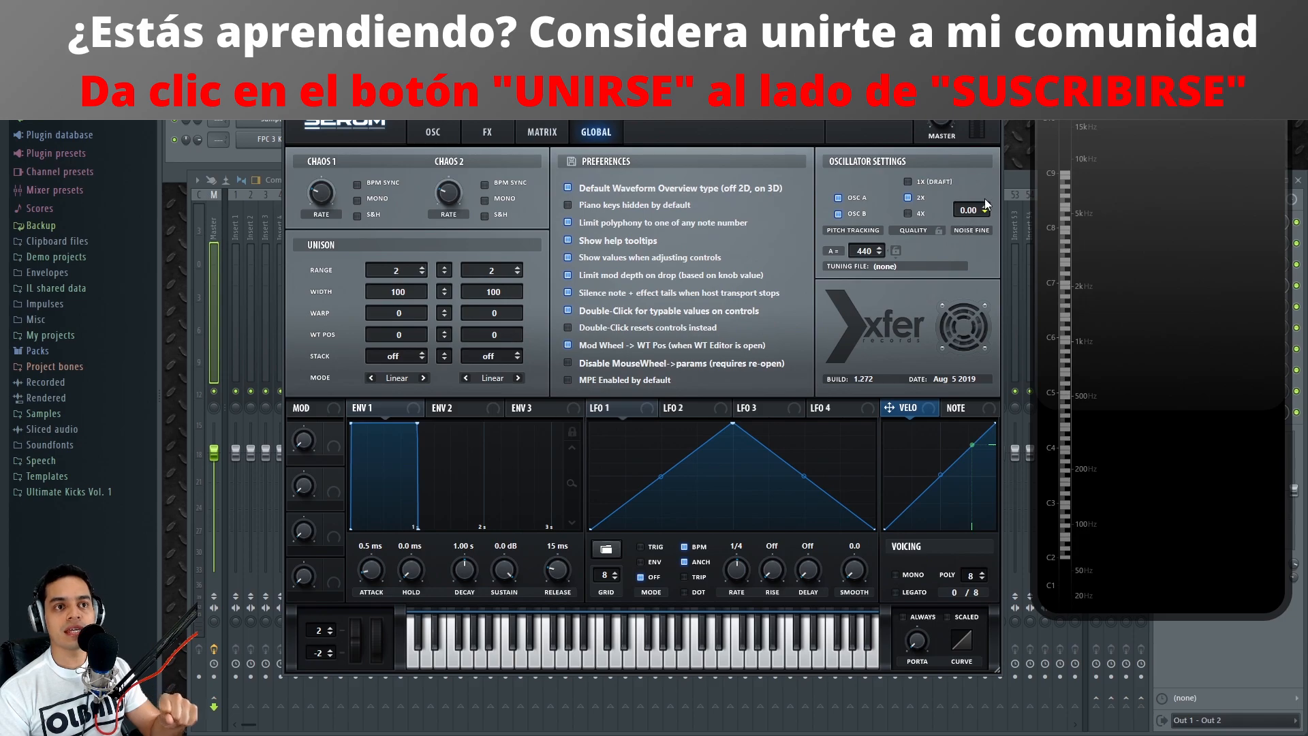
Turn on the noise oscillator and turn off OSC A
{"action": "left_click", "coordinate": [436, 125]}
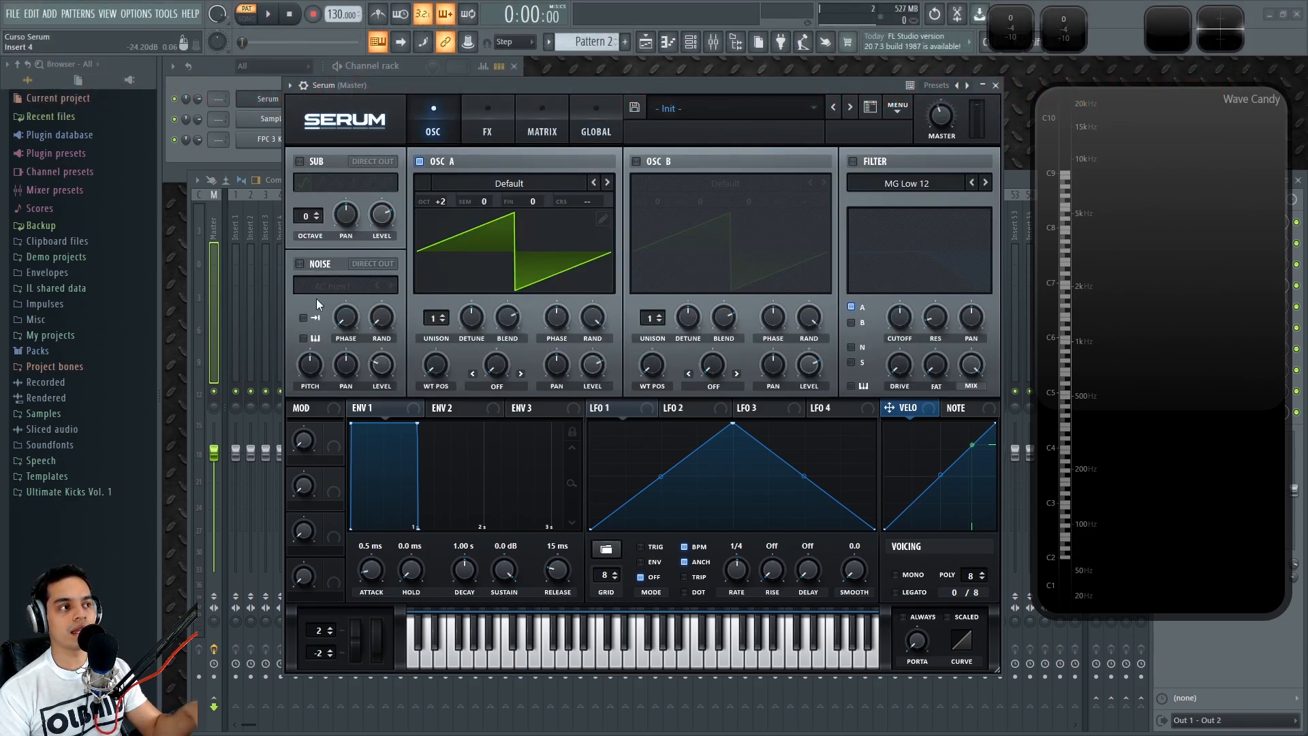
{"action": "left_click", "coordinate": [299, 264]}
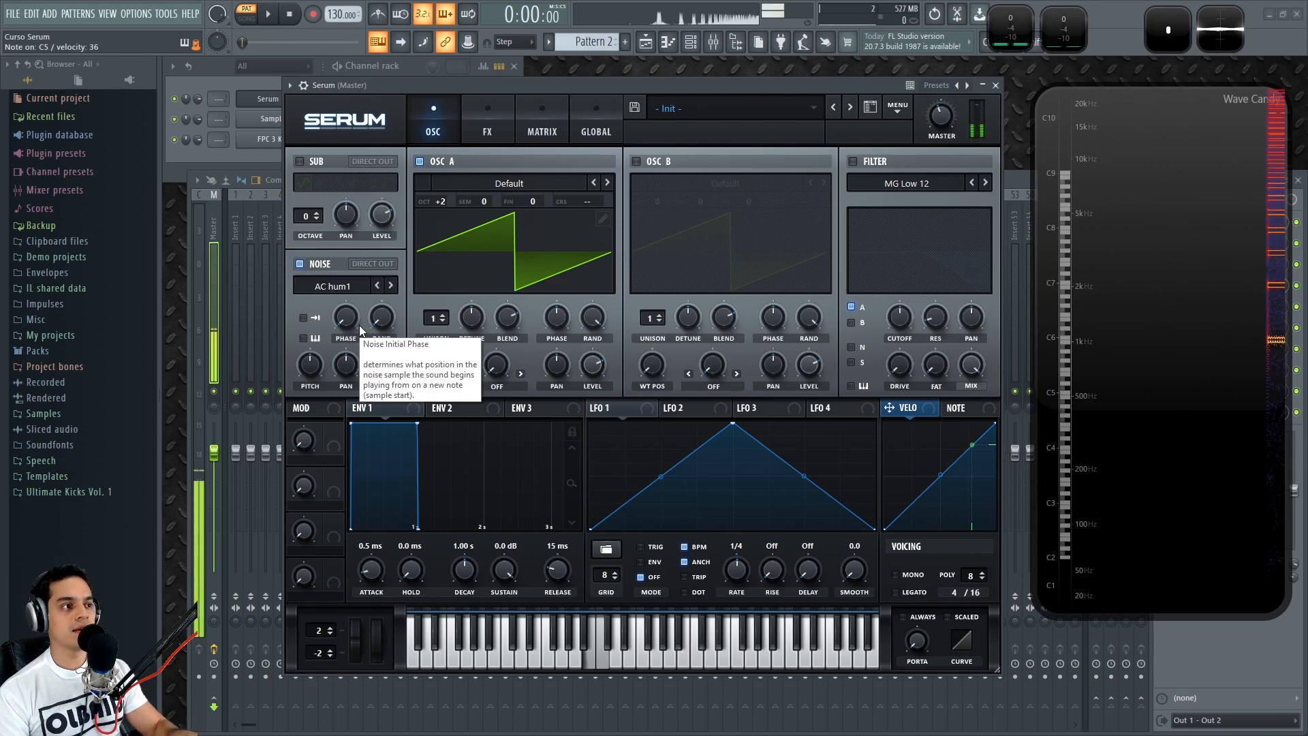
{"action": "left_click", "coordinate": [419, 161]}
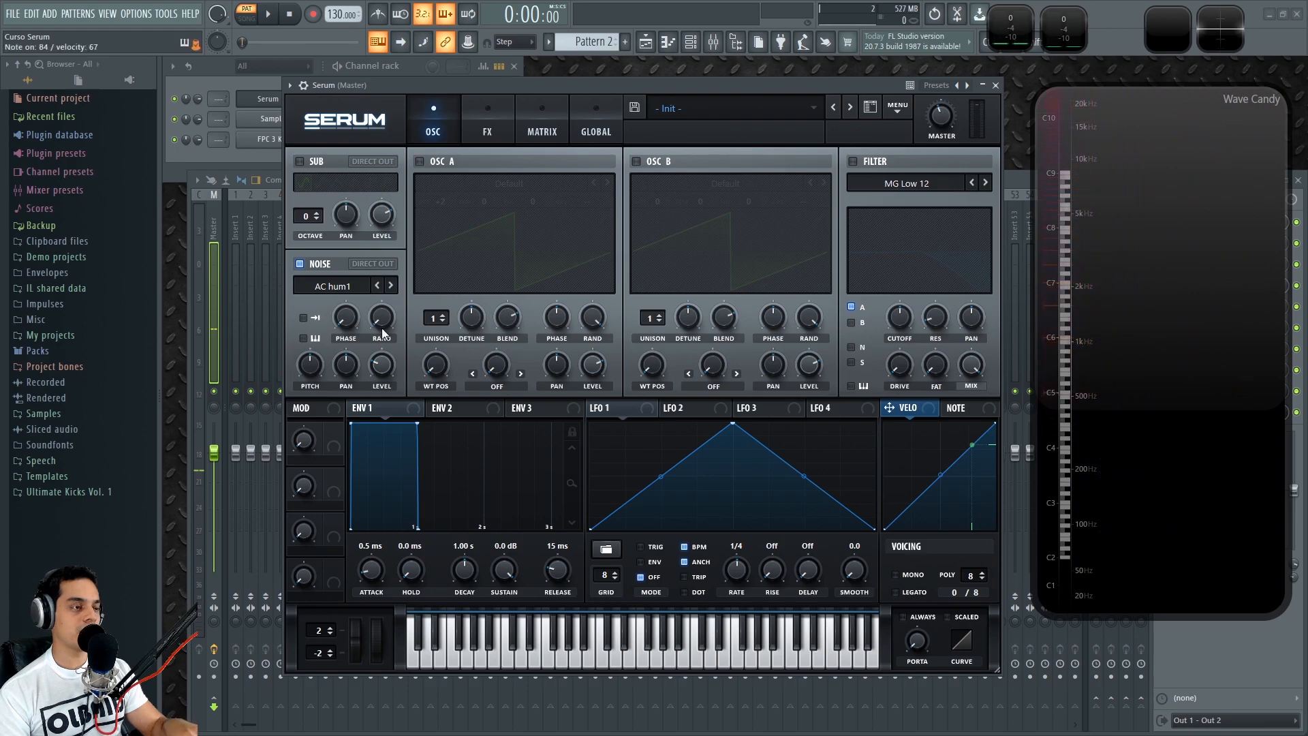
Load the SID noise sample from the Analog category and enable the noise oscillator's keyboard pitch tracking
{"action": "left_click", "coordinate": [368, 288]}
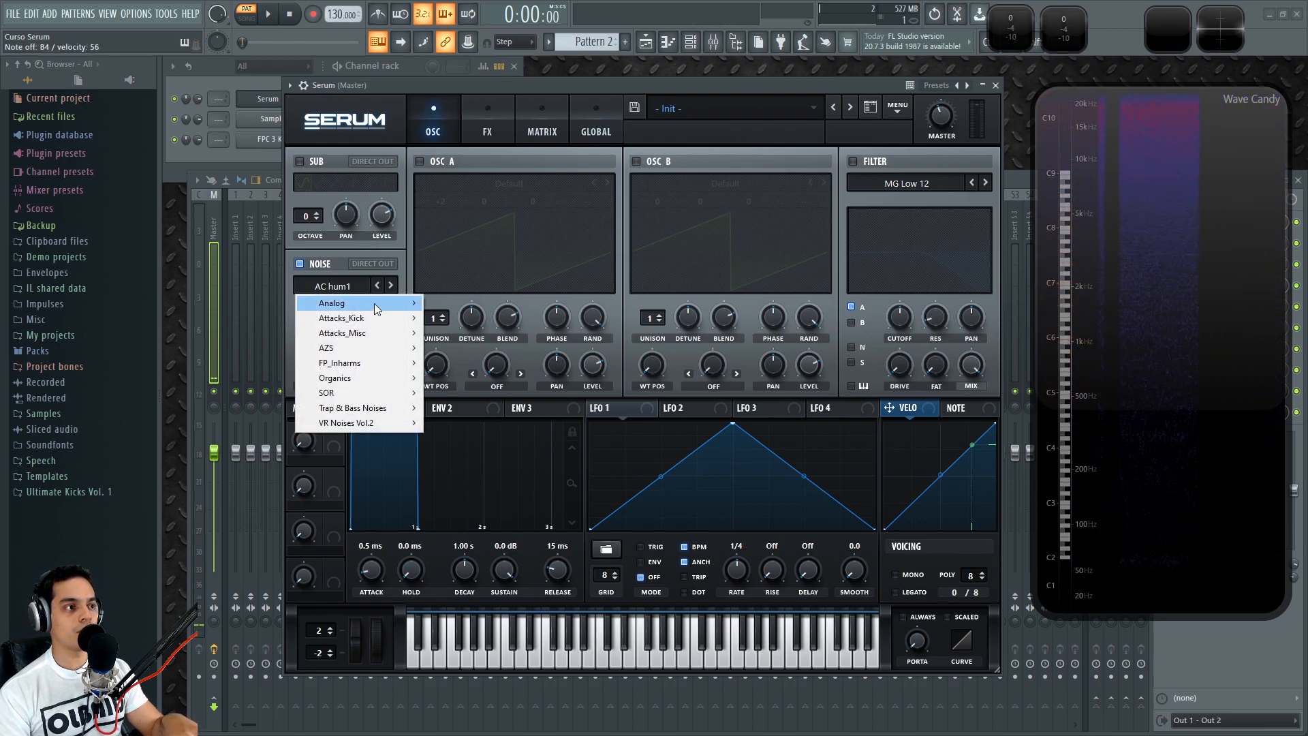
{"action": "mouse_move", "coordinate": [381, 410]}
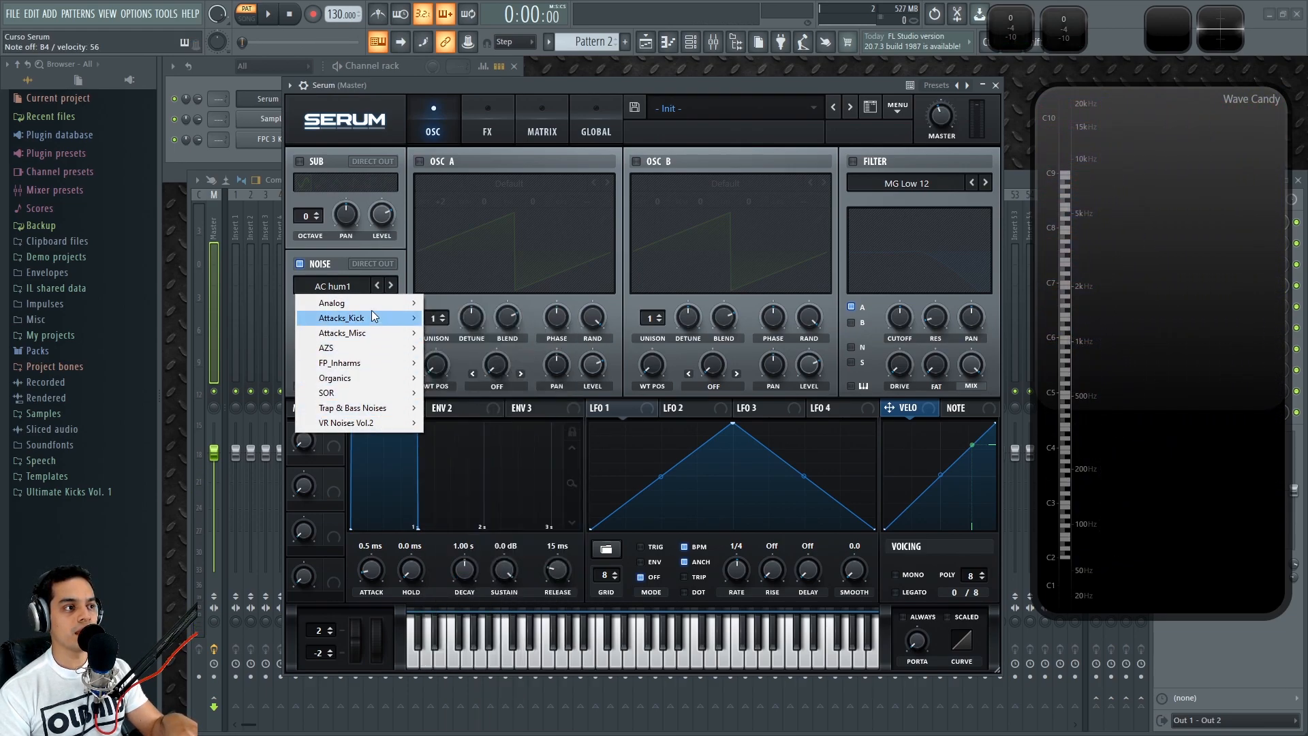
{"action": "mouse_move", "coordinate": [370, 309]}
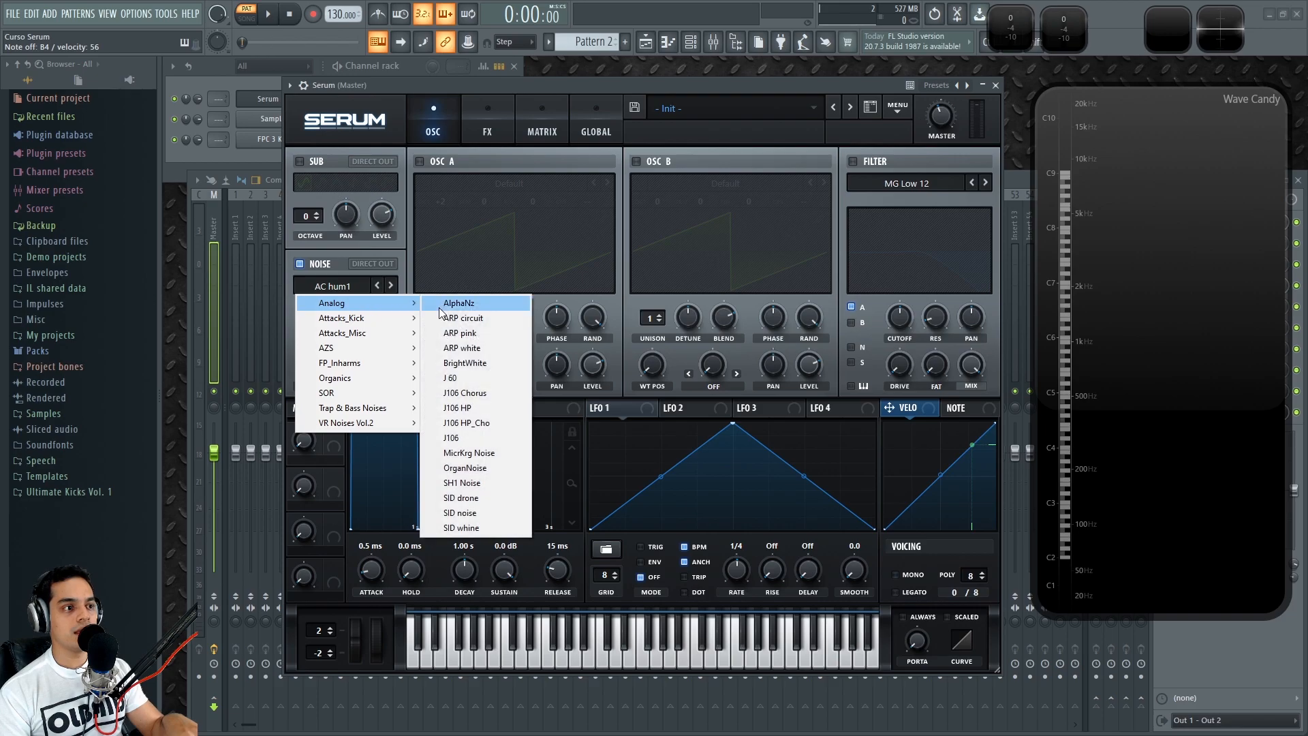
{"action": "left_click", "coordinate": [463, 497]}
{"action": "left_click", "coordinate": [391, 285]}
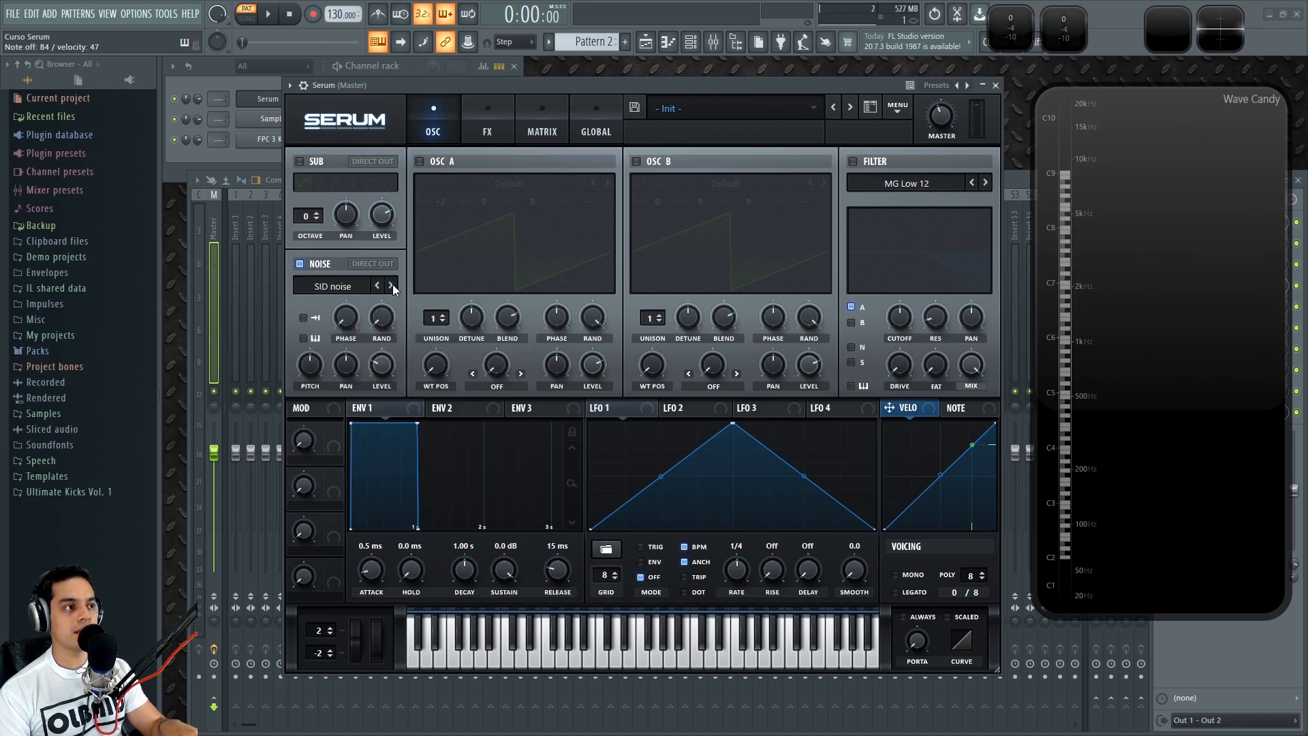
{"action": "left_click", "coordinate": [304, 338]}
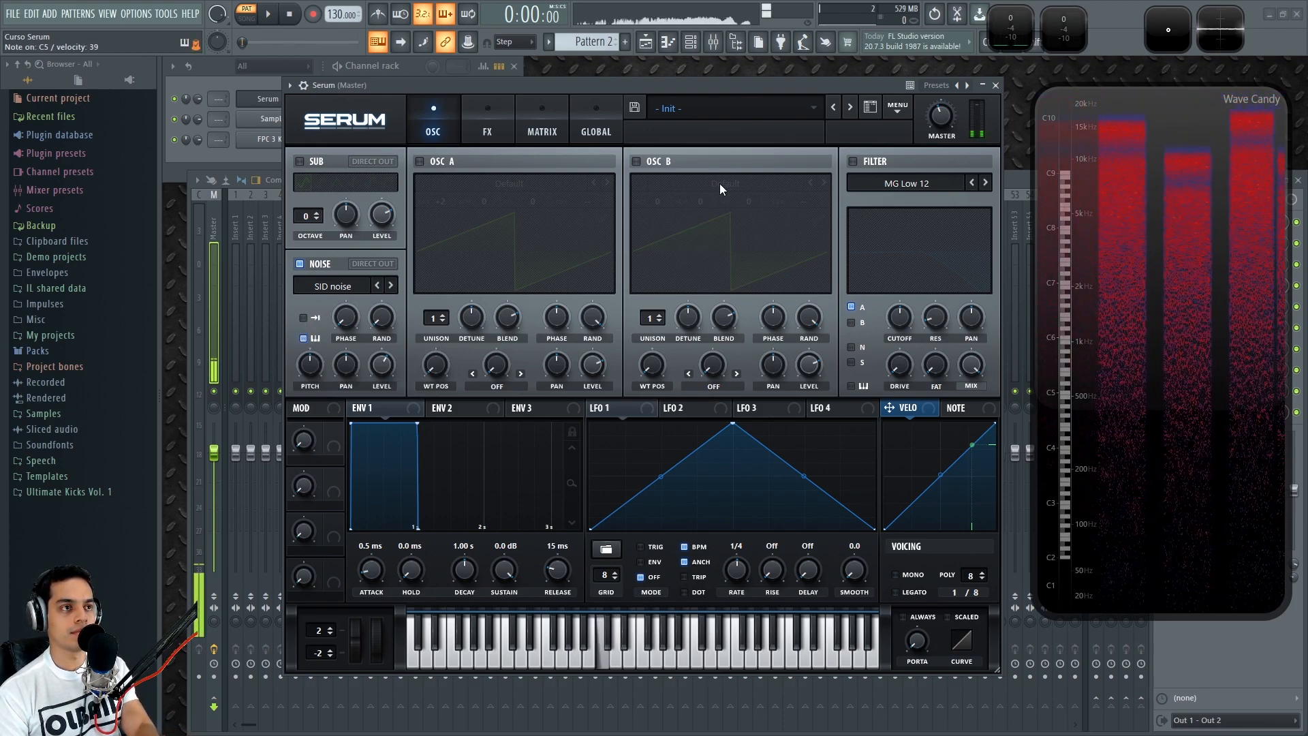
Lower Noise Fine to -1.00 in the global oscillator settings with a note sounding, and reset it to 0.00
{"action": "left_click", "coordinate": [621, 132]}
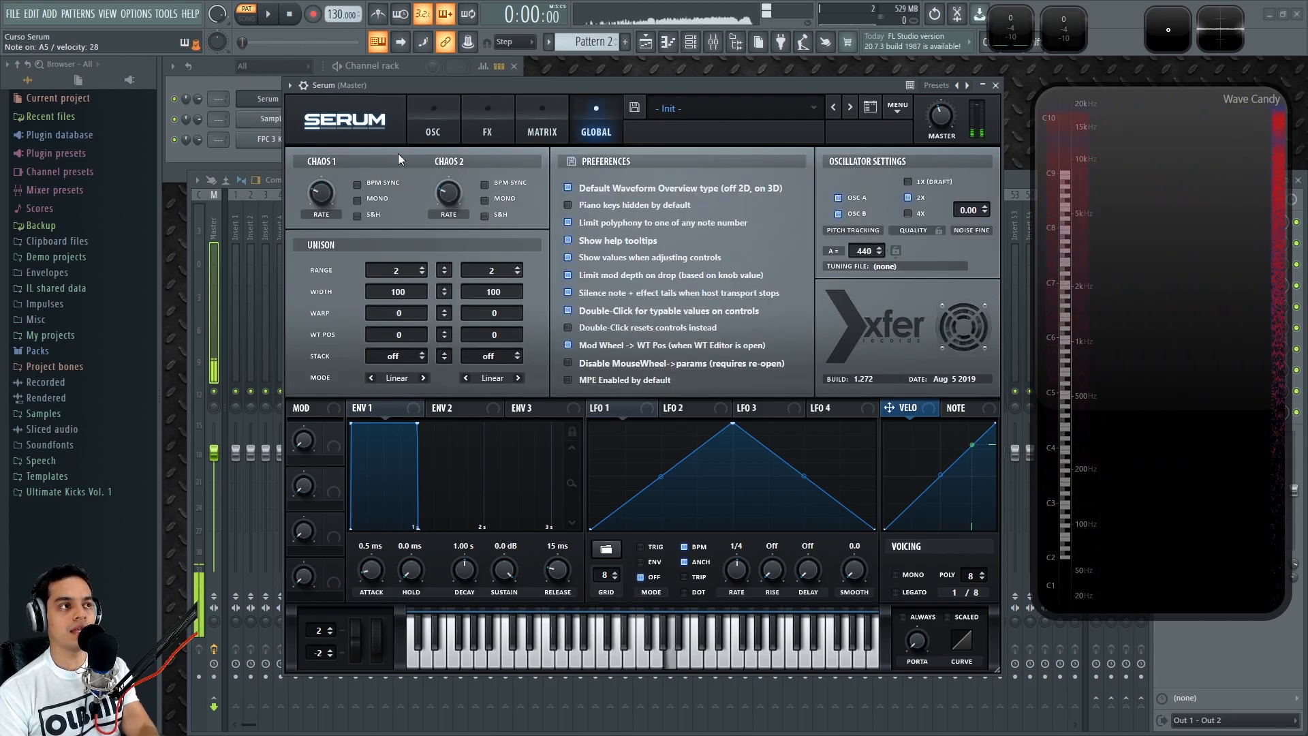
{"action": "scroll", "coordinate": [970, 210], "scroll_direction": "down", "scroll_amount": 1}
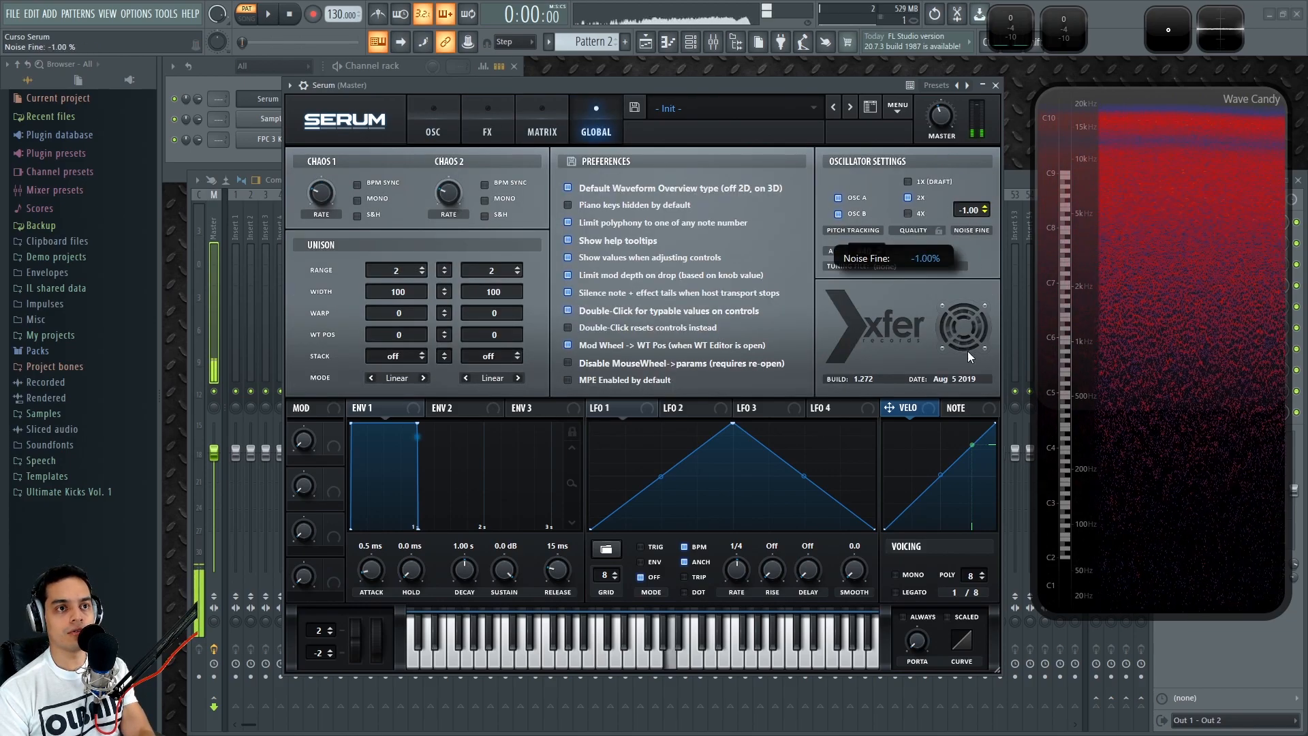
{"action": "left_click_drag", "start_coordinate": [963, 355], "coordinate": [967, 215]}
{"action": "left_click", "coordinate": [971, 211], "text": "ctrl"}
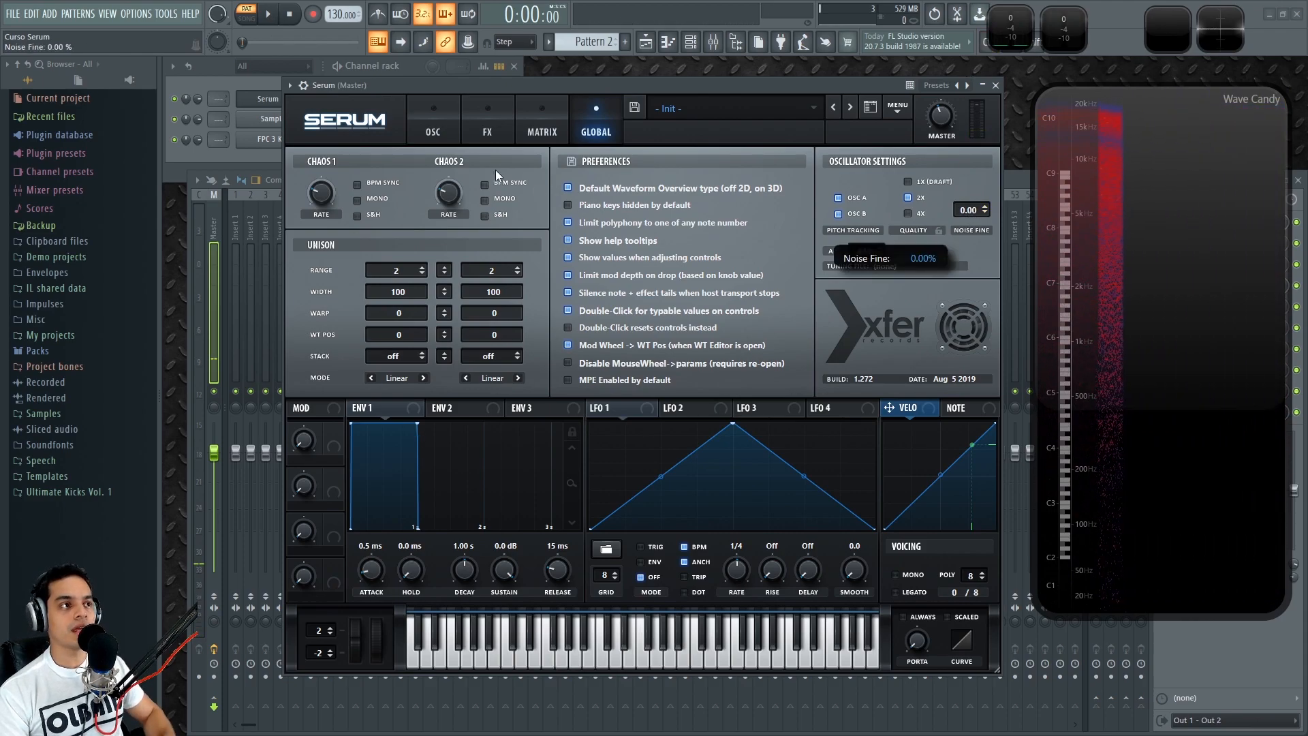
Sweep the noise oscillator's pitch with a note sounding, and adjust Noise Fine in the global settings, ending at 0.00
{"action": "left_click", "coordinate": [436, 128]}
{"action": "left_click_drag", "start_coordinate": [317, 370], "coordinate": [329, 439]}
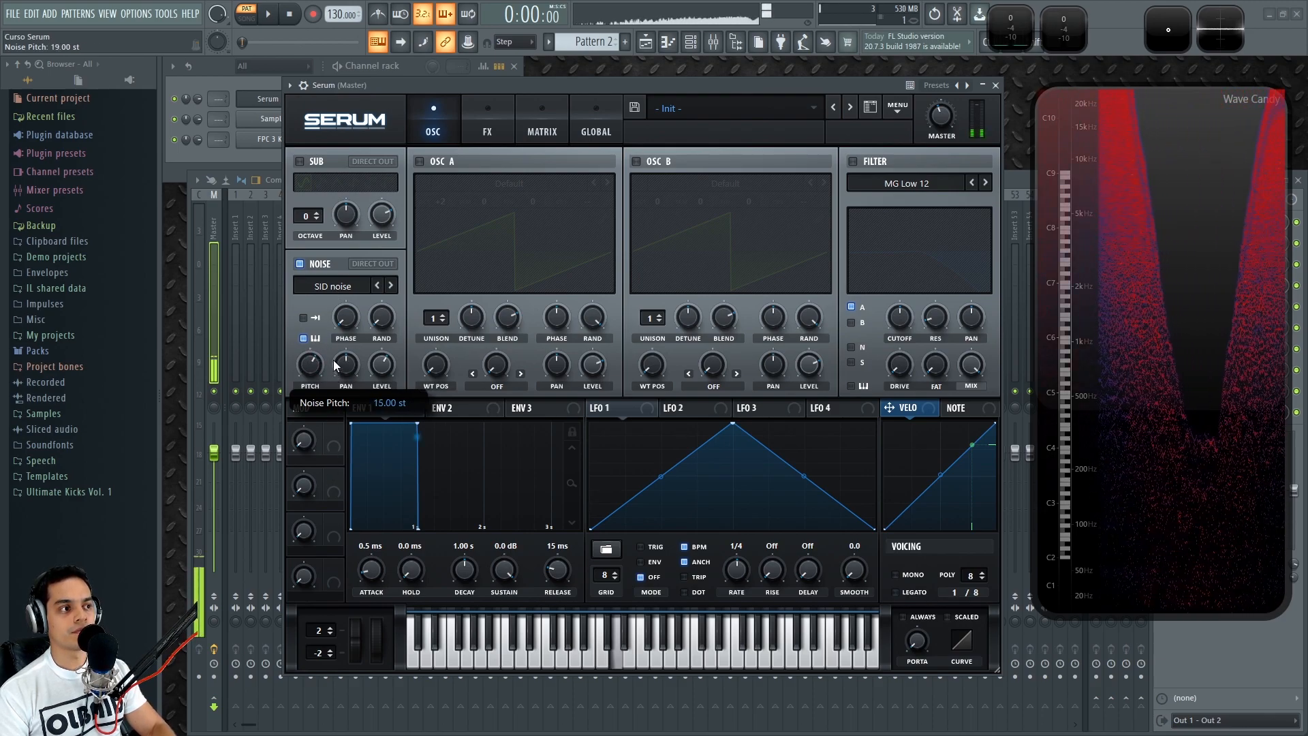
{"action": "left_click", "coordinate": [594, 122]}
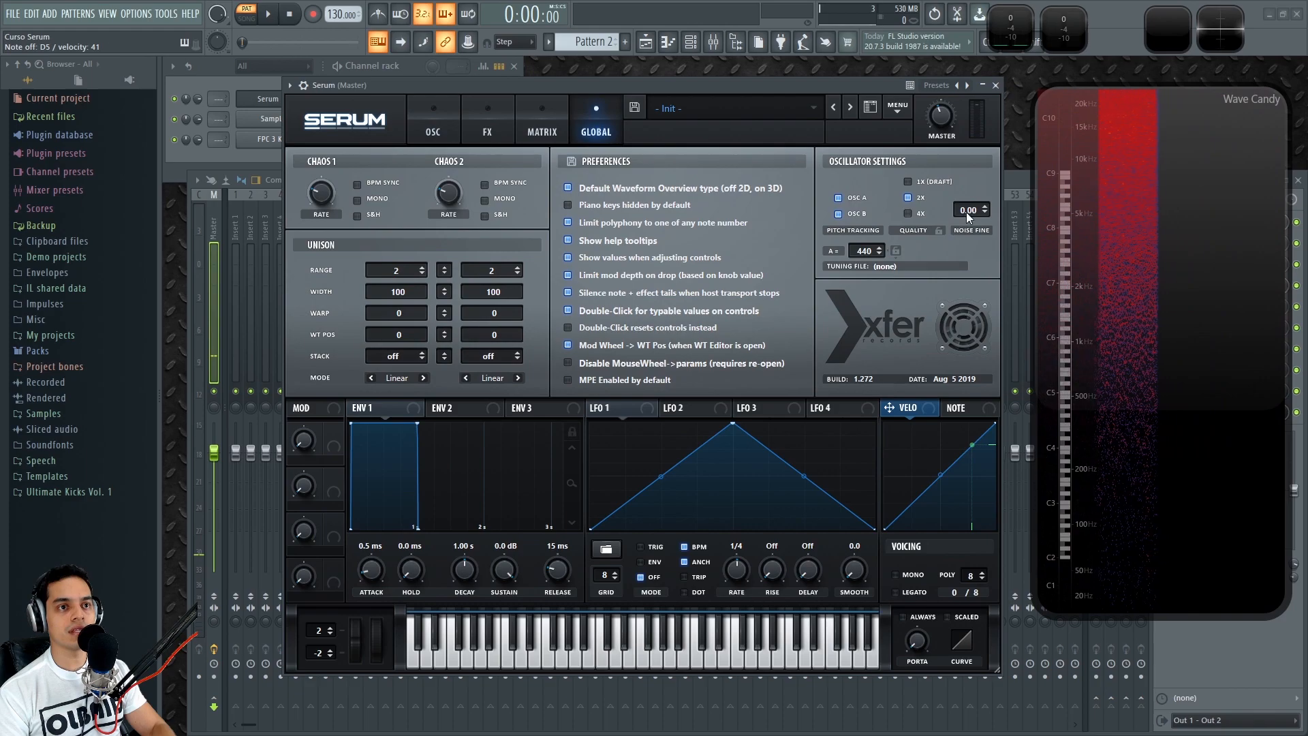
{"action": "left_click_drag", "start_coordinate": [970, 330], "coordinate": [971, 216]}
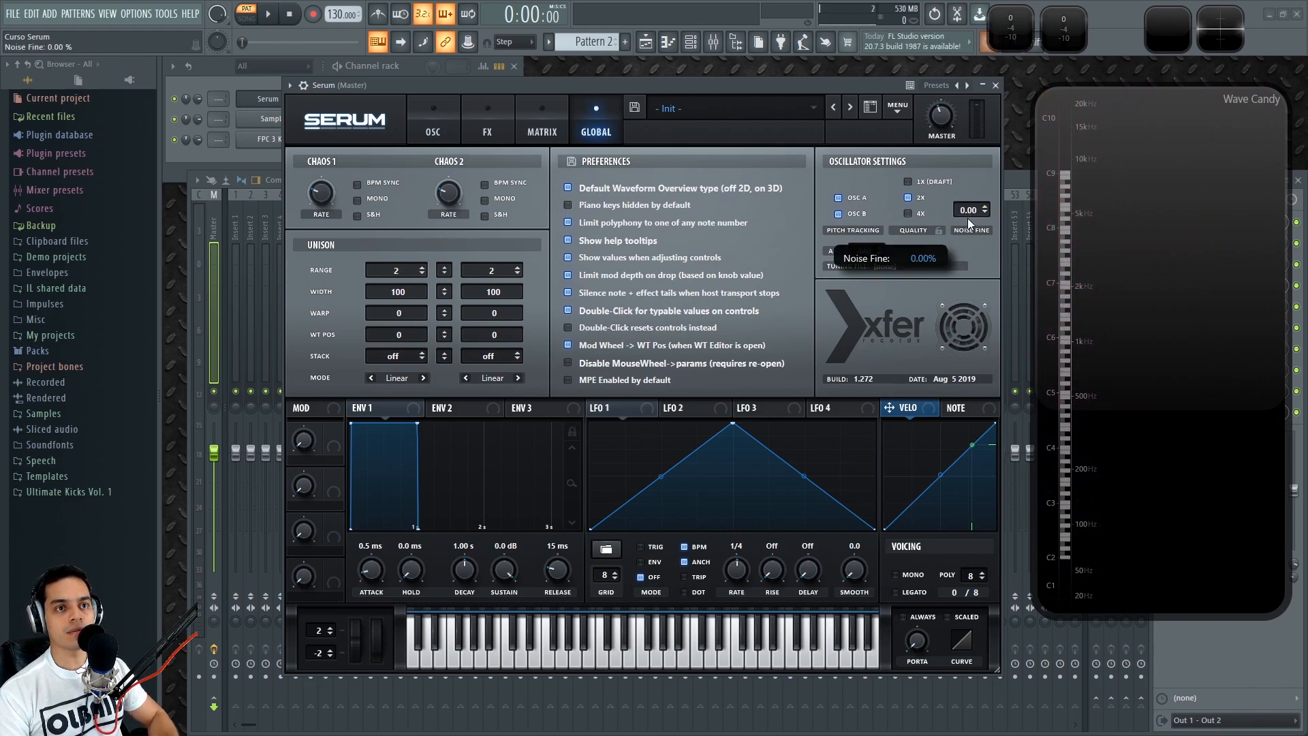
Turn off the noise oscillator and turn on OSC A
{"action": "left_click", "coordinate": [428, 119]}
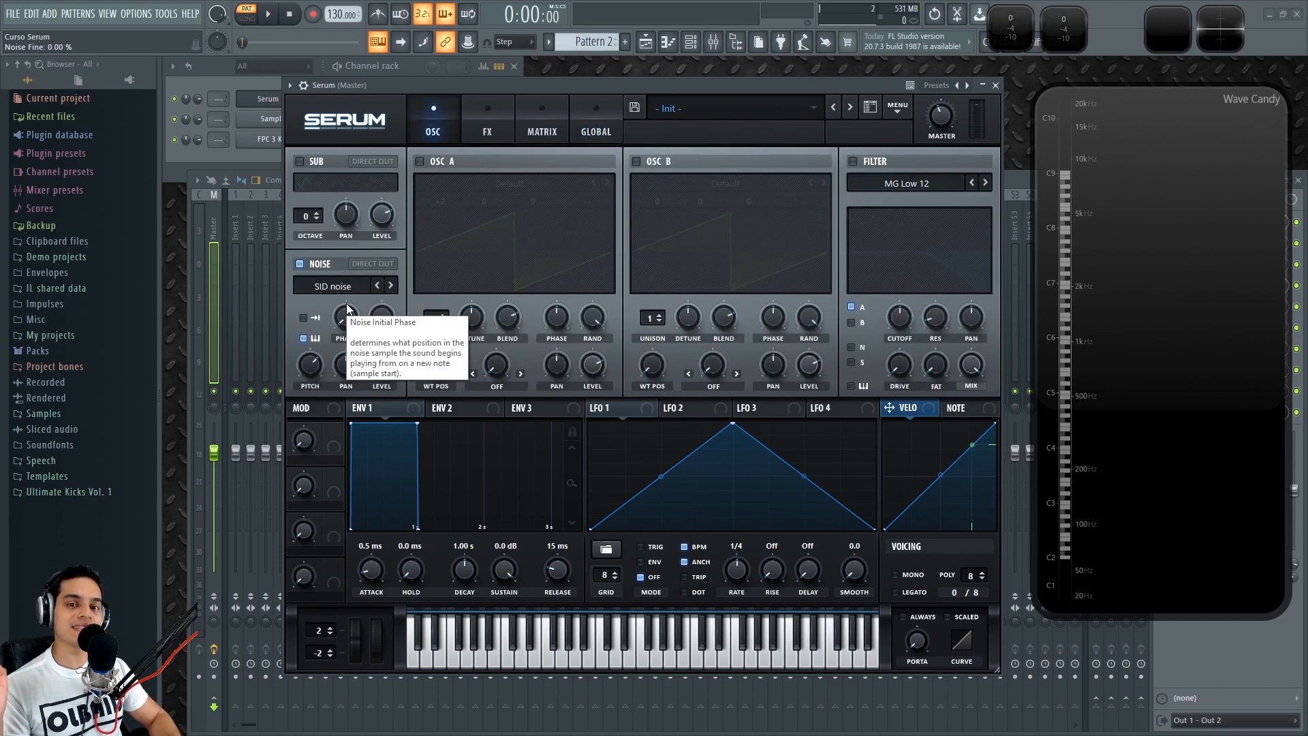
{"action": "left_click", "coordinate": [595, 129]}
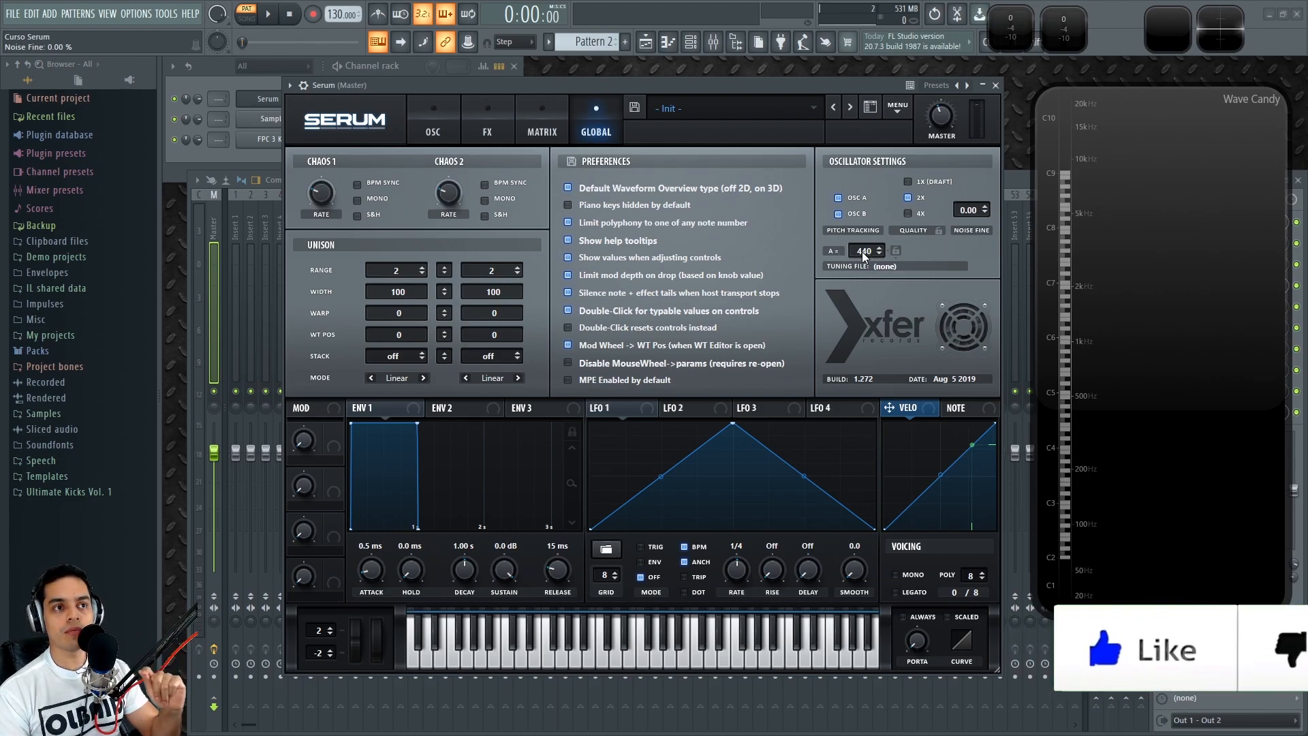
{"action": "left_click", "coordinate": [433, 132]}
{"action": "left_click", "coordinate": [300, 265]}
{"action": "left_click", "coordinate": [420, 162]}
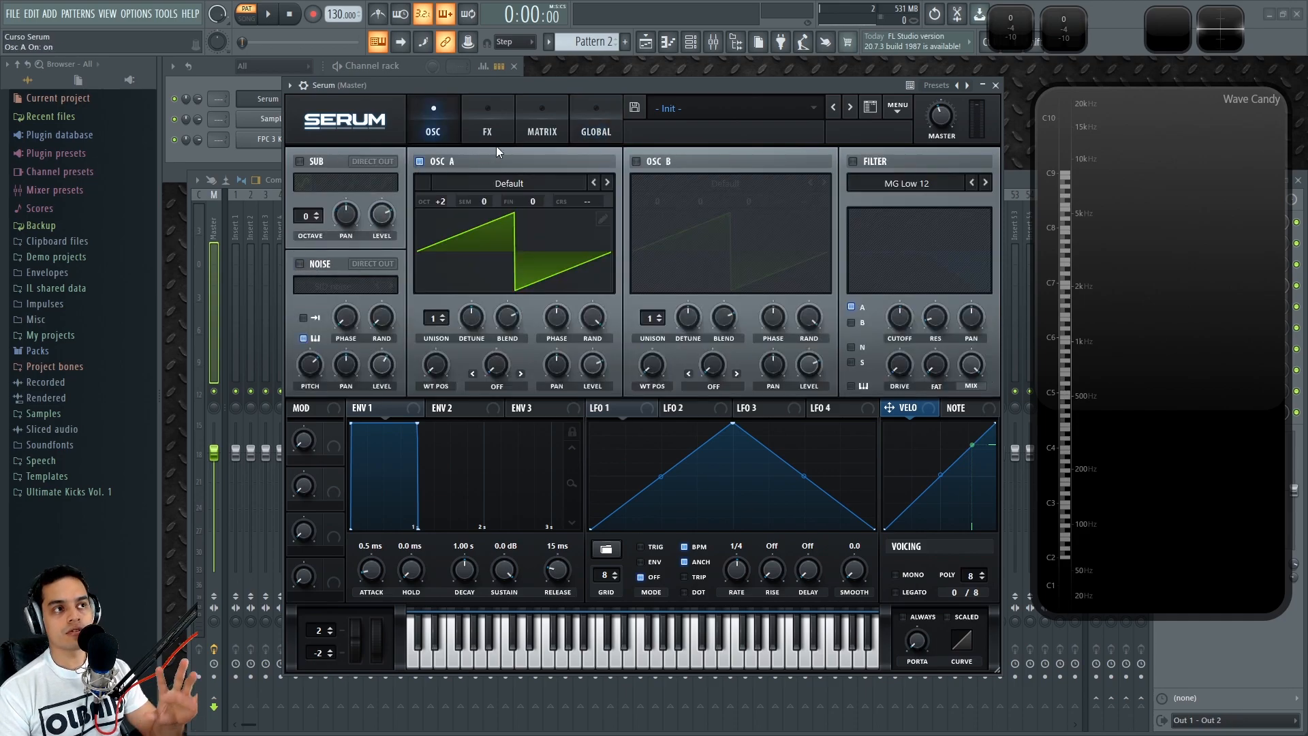
Set OSC A's octave to 0, play an A note and check its fundamental frequency in the Wave Candy spectrum
{"action": "left_click", "coordinate": [605, 120]}
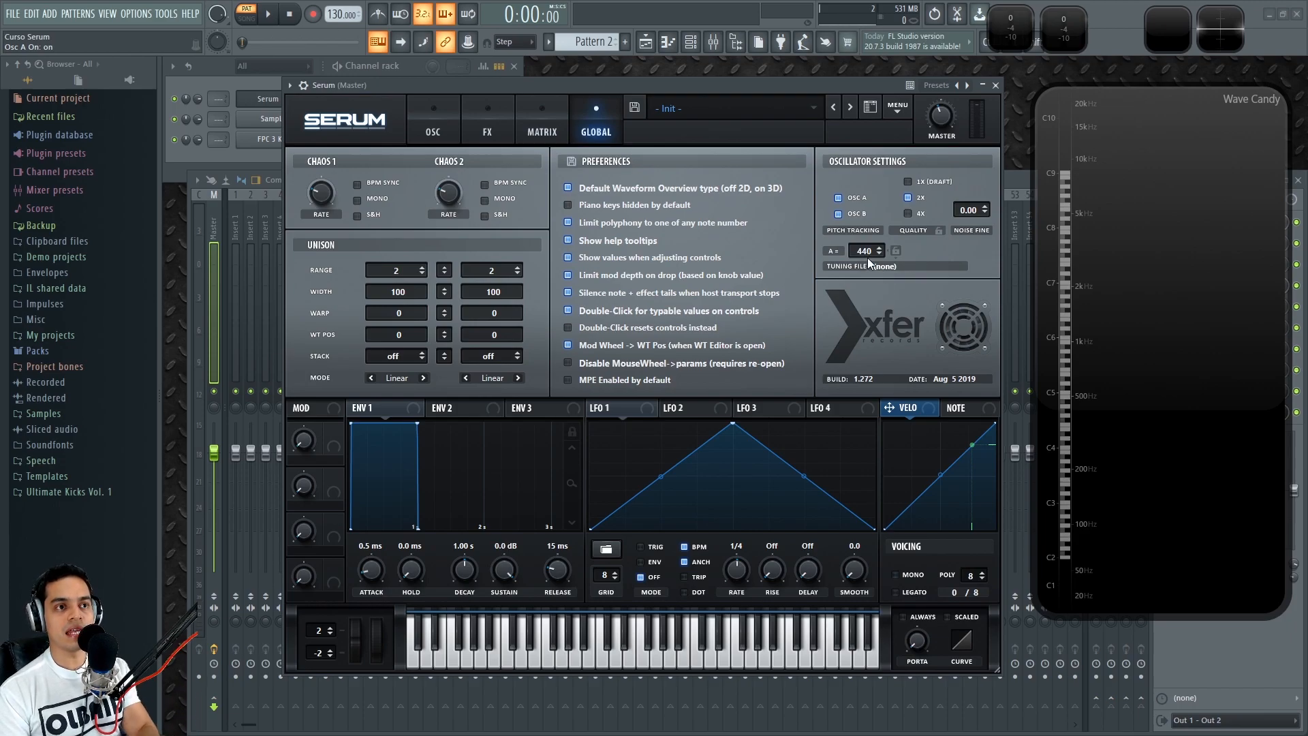
{"action": "left_click", "coordinate": [440, 119]}
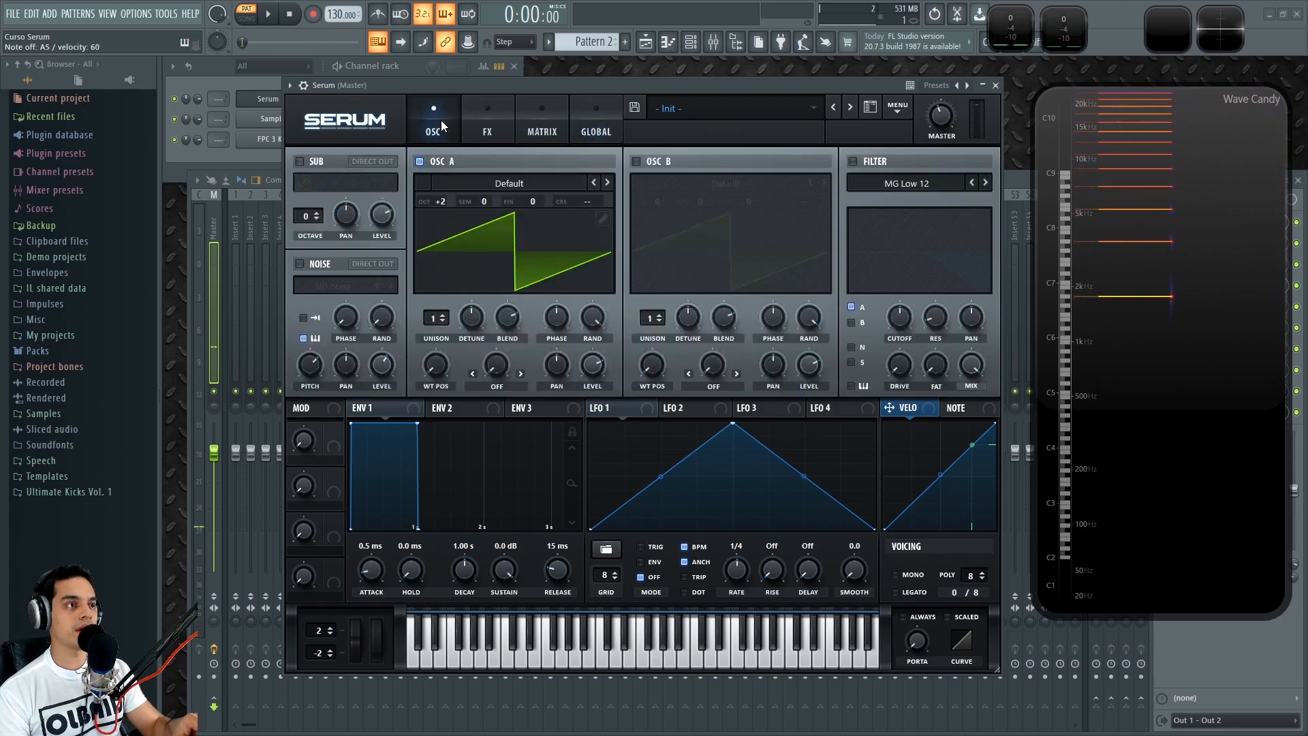
{"action": "left_click_drag", "start_coordinate": [443, 202], "coordinate": [436, 228]}
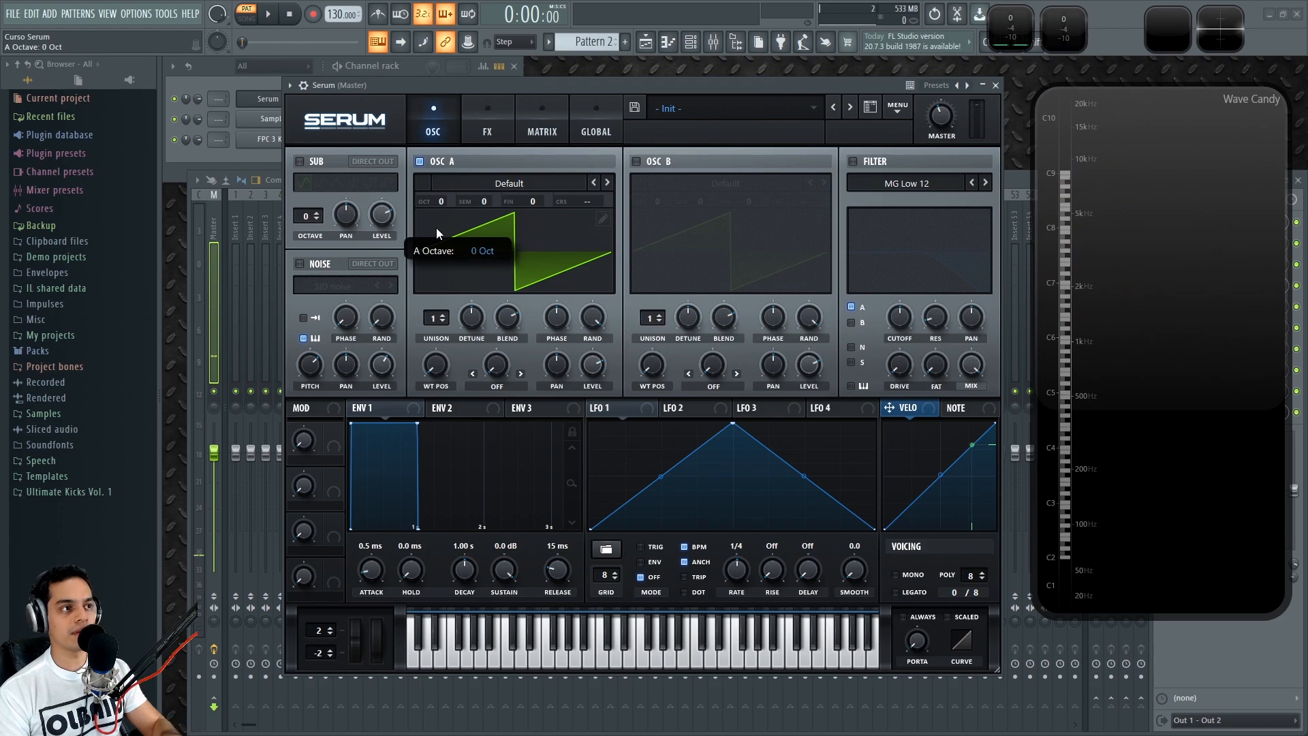
{"action": "key", "text": "y"}
{"action": "mouse_move", "coordinate": [1209, 408]}
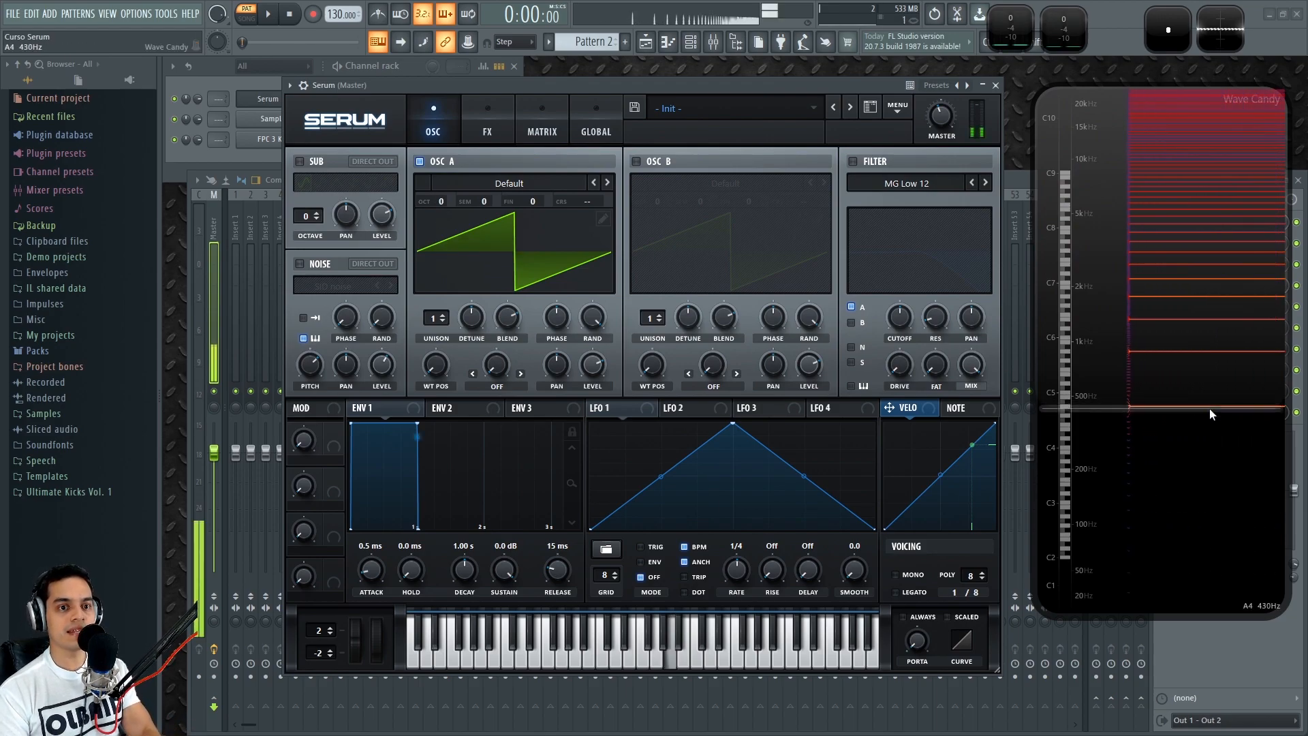
{"action": "key", "text": "y"}
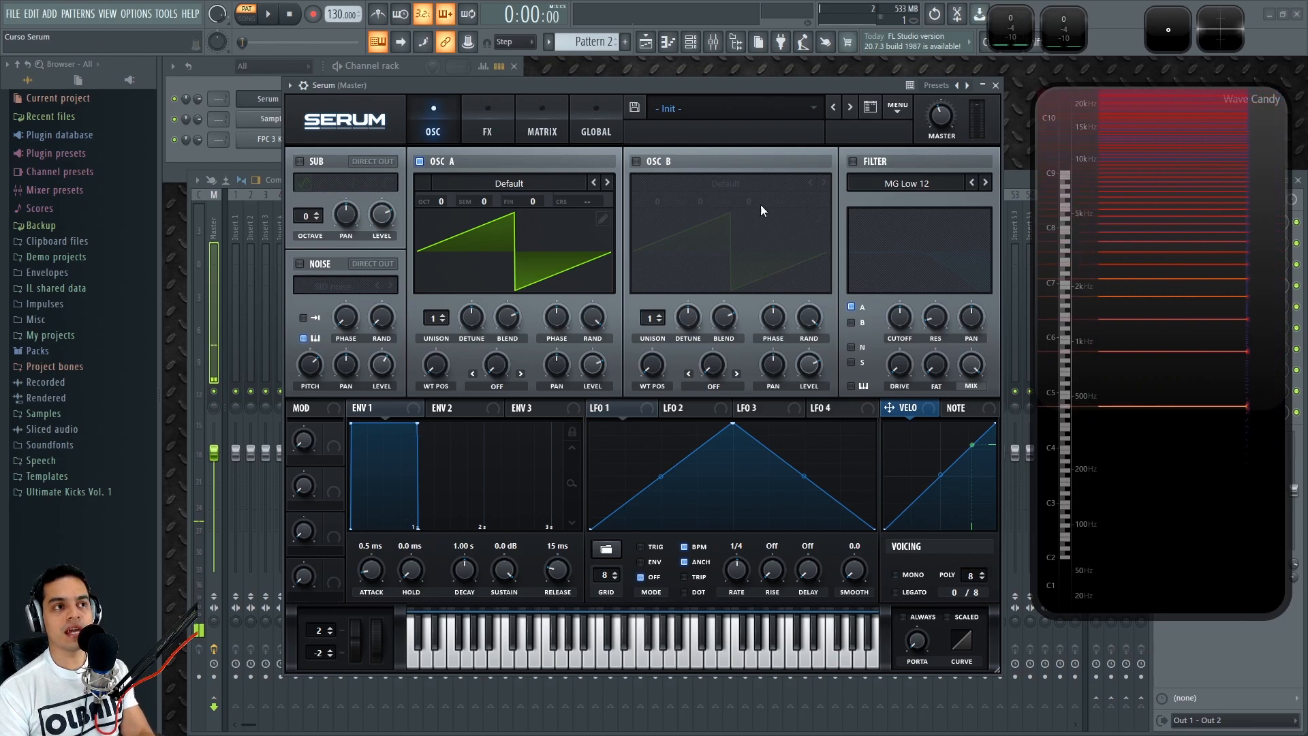
Lower the concert pitch of note A to 430 Hz in the global oscillator settings, play notes to compare, and restore it to 440 Hz
{"action": "left_click", "coordinate": [595, 117]}
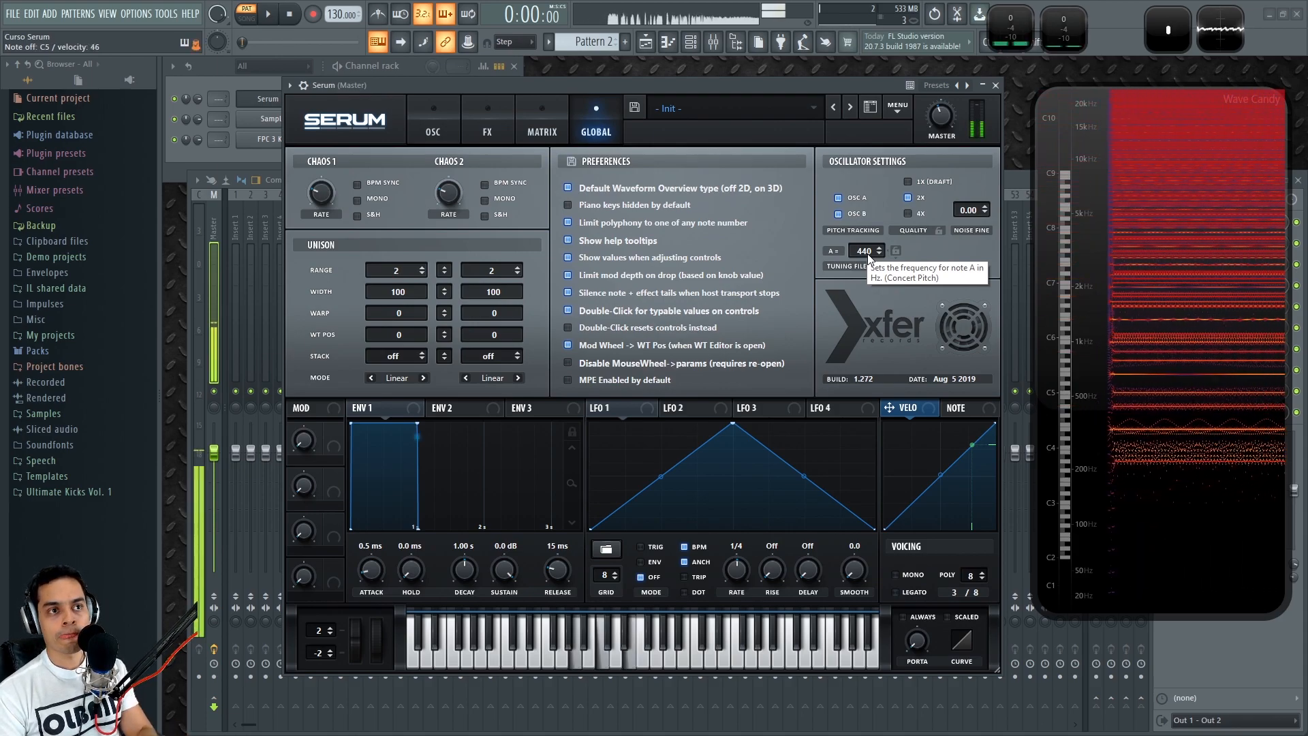
{"action": "left_click_drag", "start_coordinate": [870, 255], "coordinate": [865, 365]}
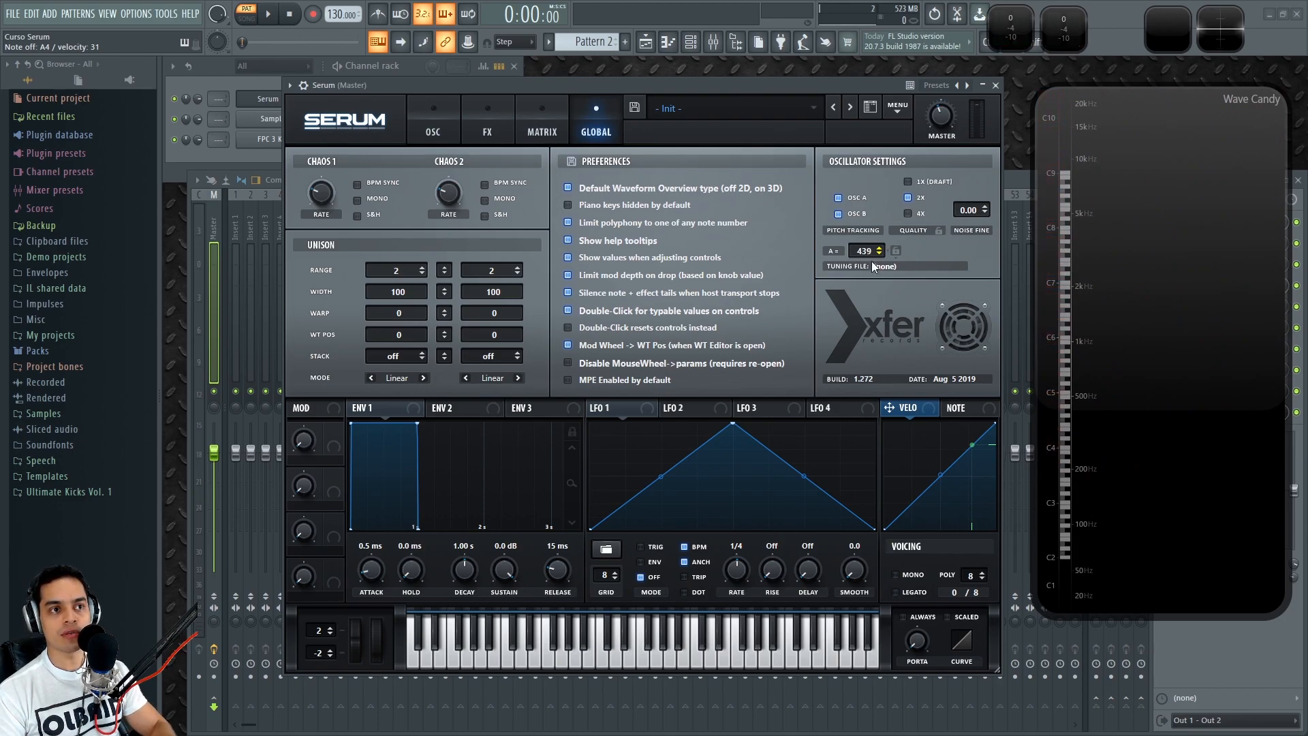
{"action": "left_click_drag", "start_coordinate": [871, 166], "coordinate": [869, 75]}
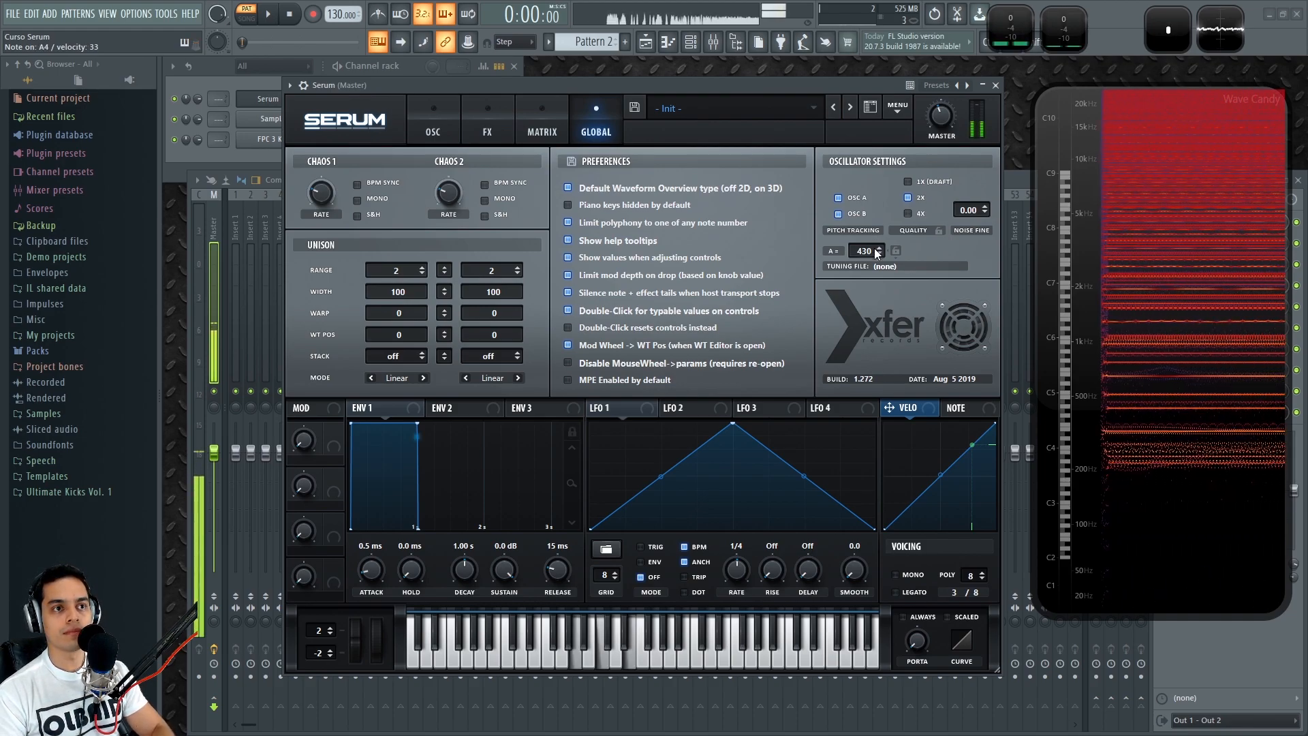
{"action": "left_click_drag", "start_coordinate": [868, 251], "coordinate": [861, 394]}
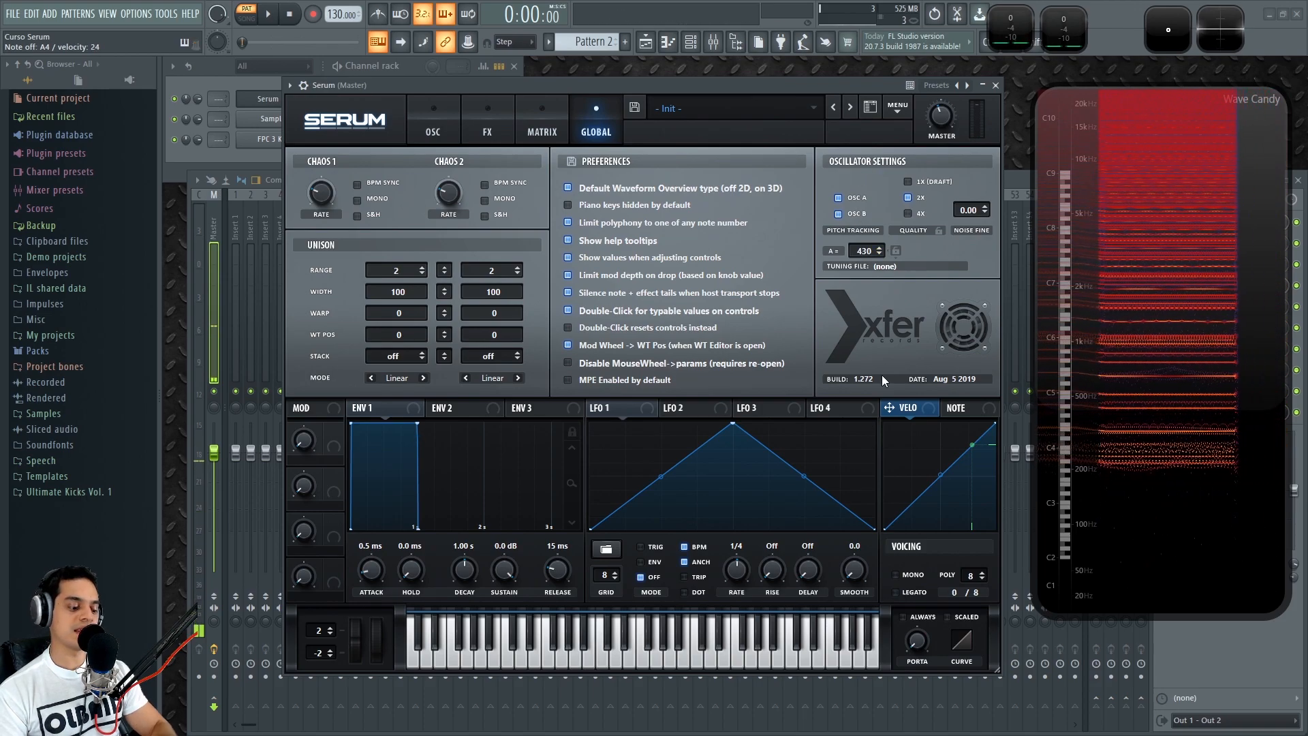
{"action": "left_click_drag", "start_coordinate": [868, 255], "coordinate": [881, 178]}
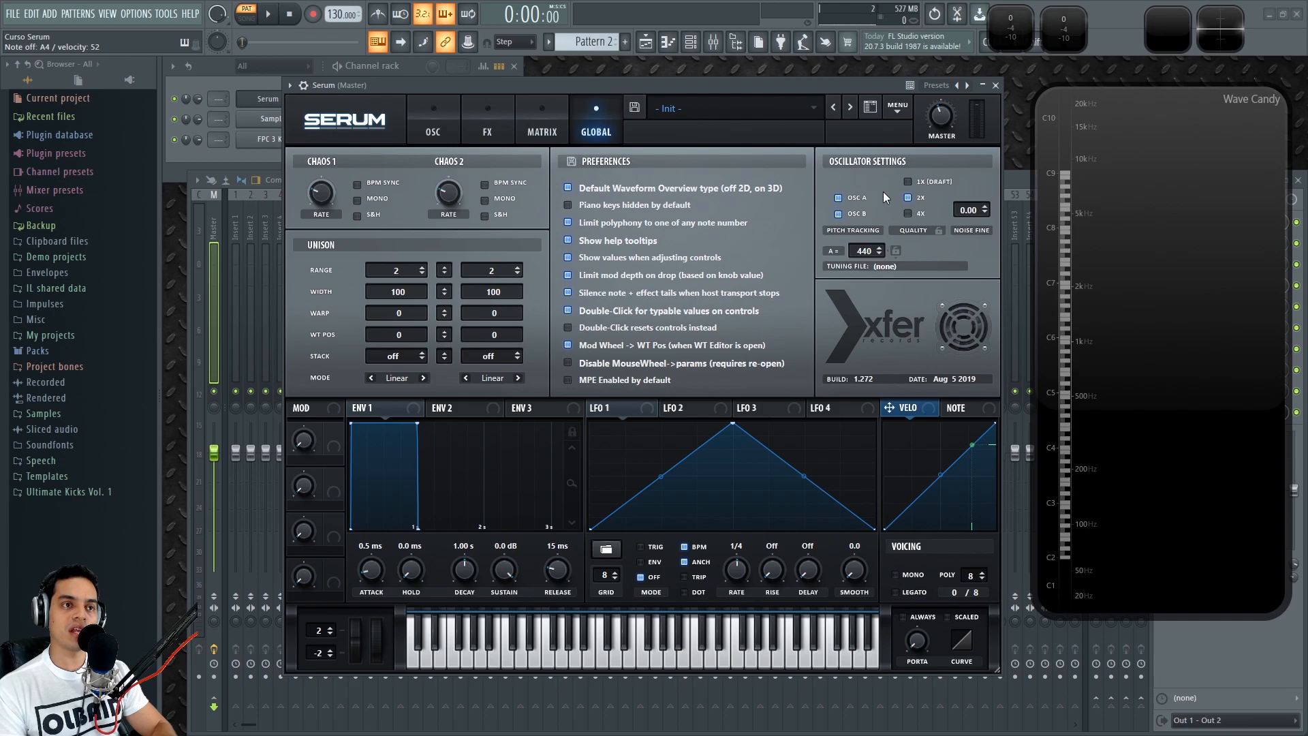
Try raising OSC A's fine tuning and reset it to 0
{"action": "left_click", "coordinate": [432, 128]}
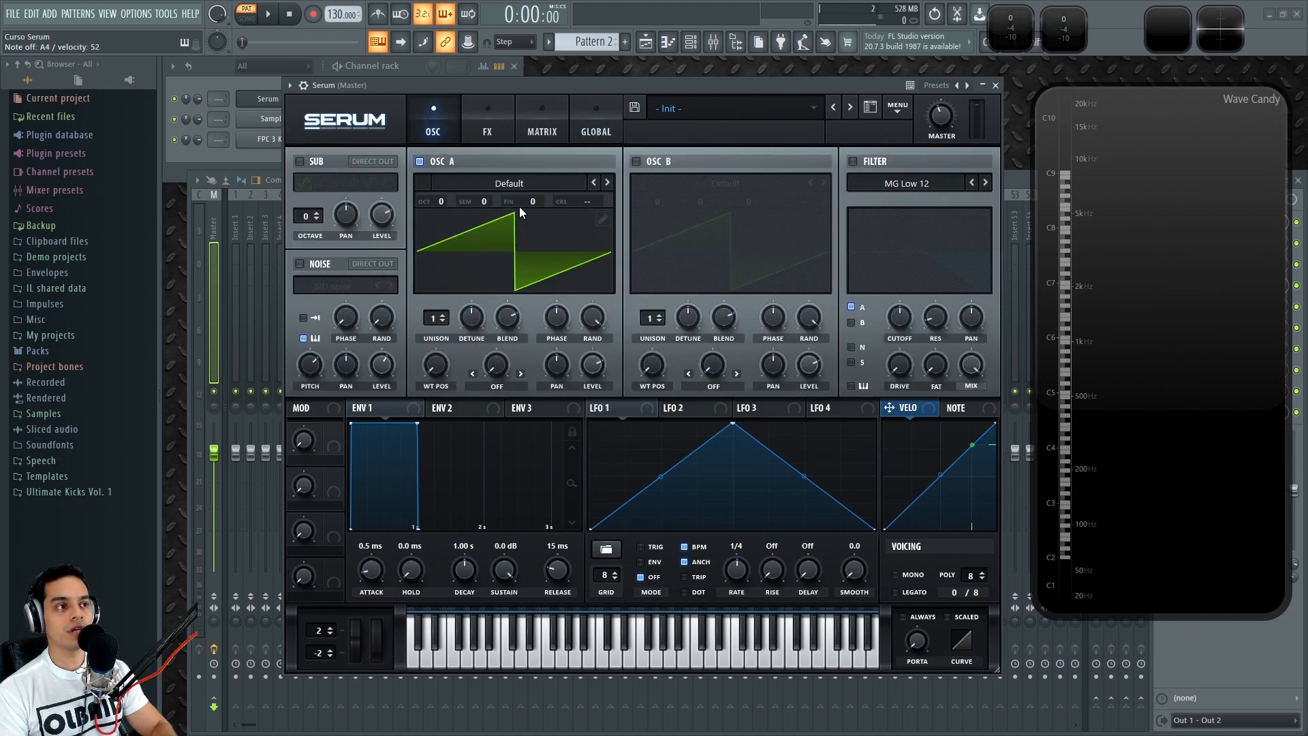
{"action": "left_click_drag", "start_coordinate": [530, 199], "coordinate": [543, 130]}
{"action": "double_click", "coordinate": [532, 203]}
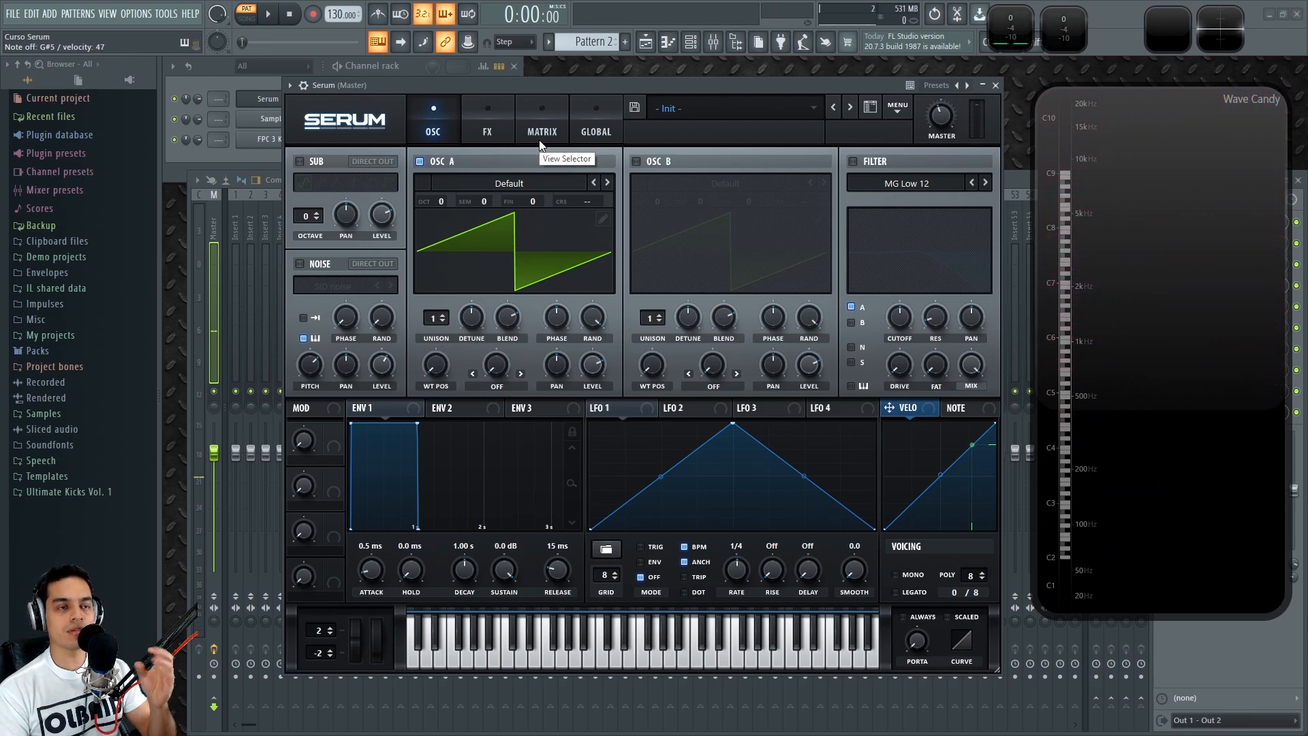
Open the chooser for loading a .tun tuning file from the global oscillator settings, and cancel without loading one
{"action": "left_click", "coordinate": [589, 132]}
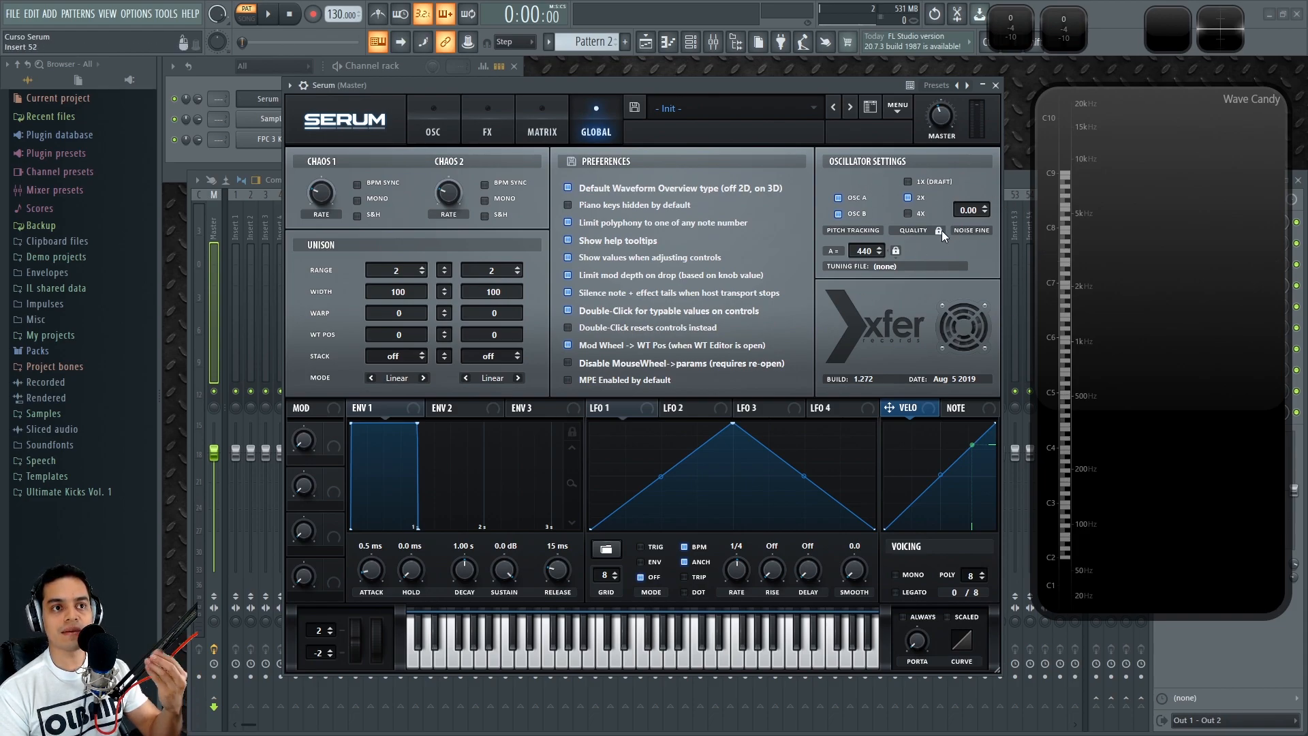
{"action": "left_click", "coordinate": [884, 265]}
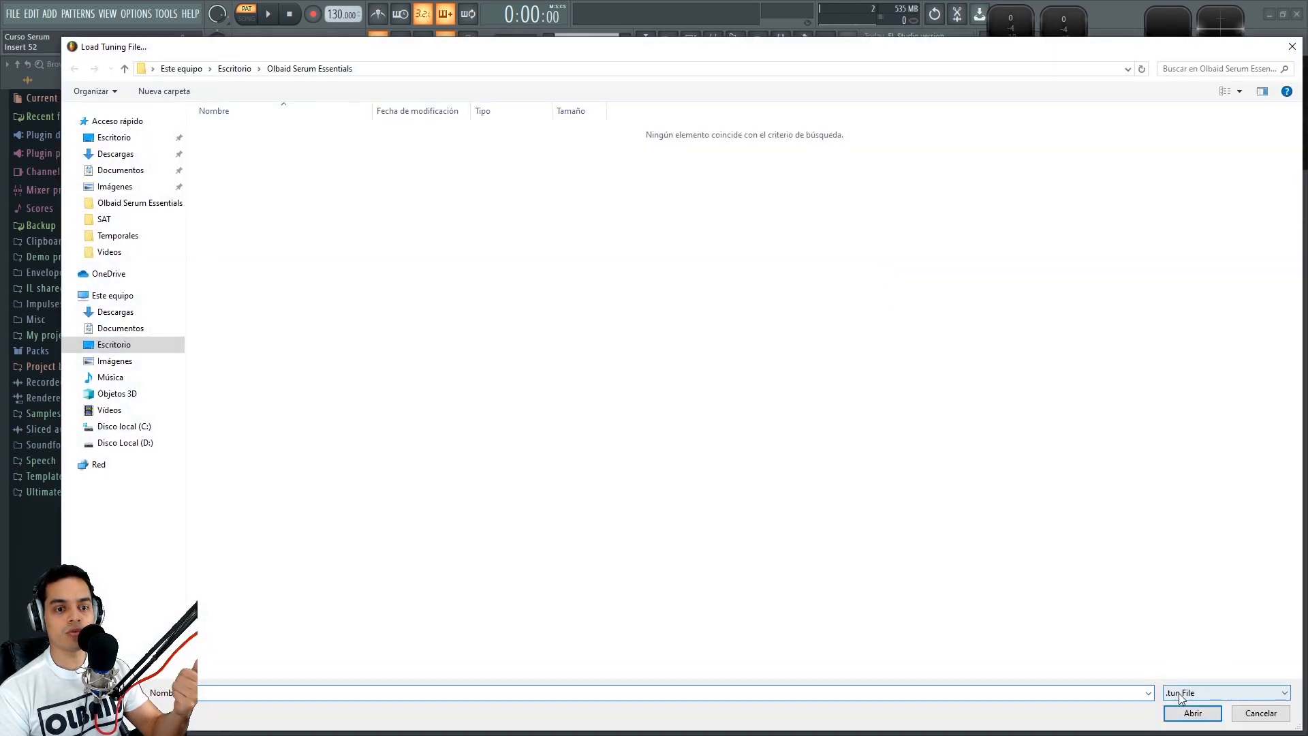
{"action": "left_click", "coordinate": [1259, 713]}
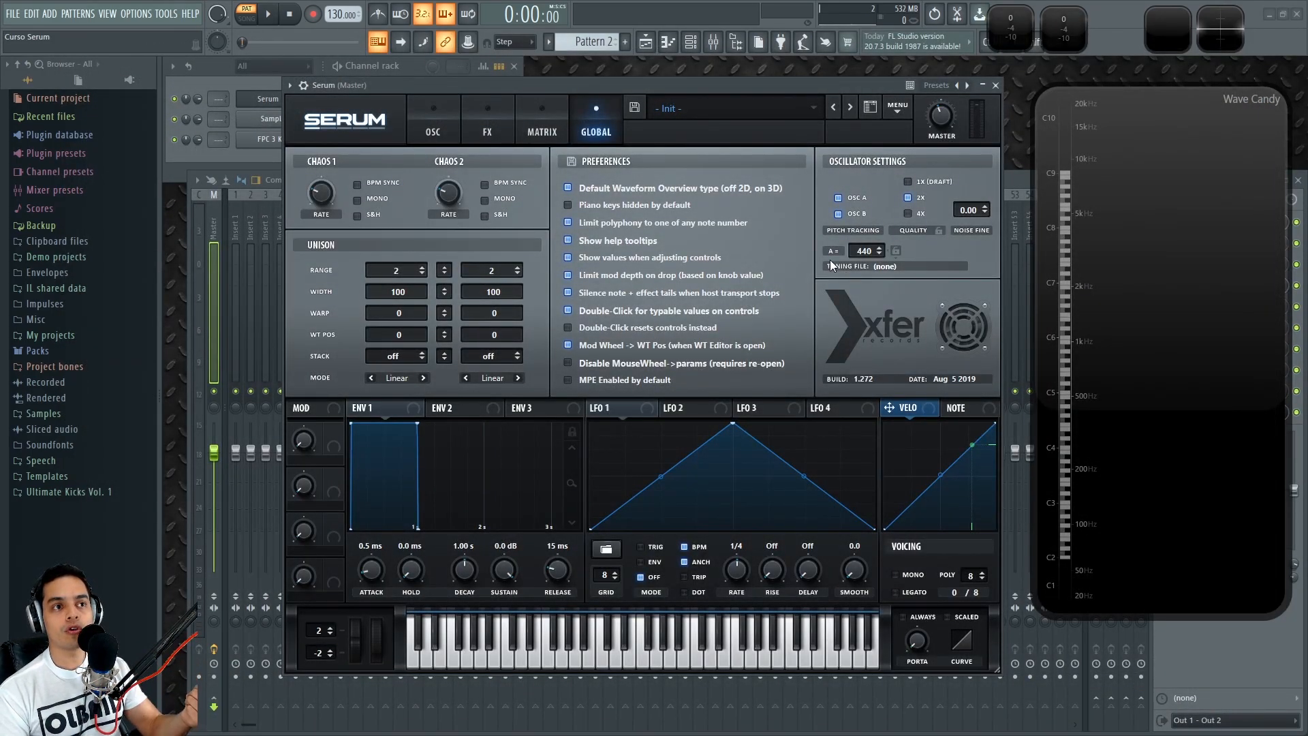
{"action": "left_click_drag", "start_coordinate": [885, 297], "coordinate": [870, 251]}
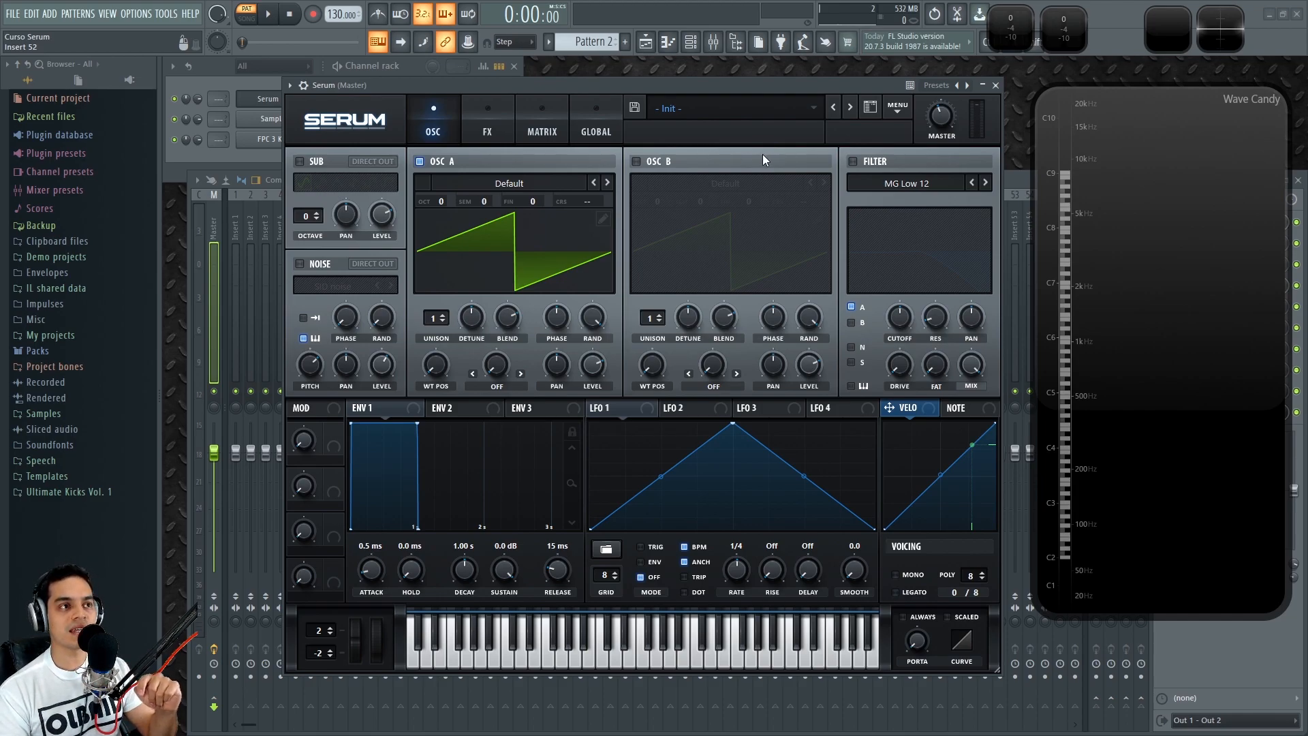
Look through Serum's main menu commands and the modulation sources available for OSC B's unison detune, changing nothing
{"action": "left_click", "coordinate": [897, 108]}
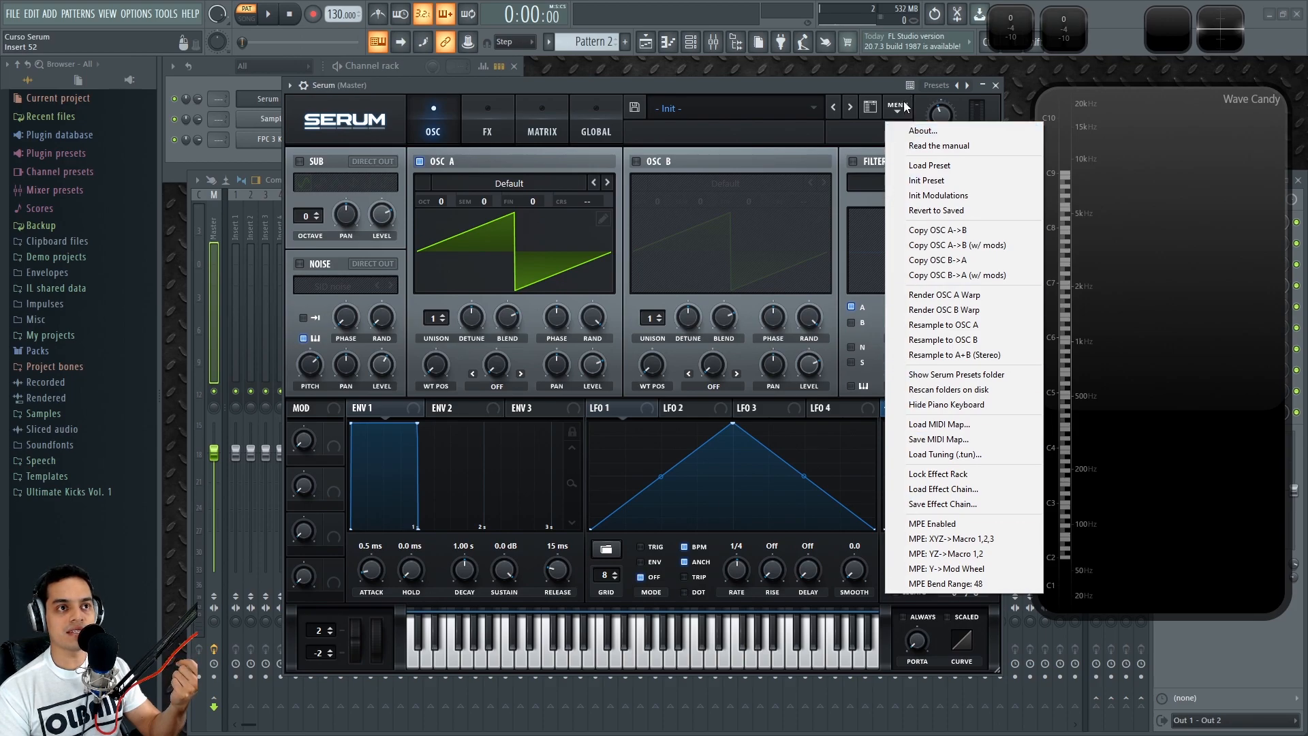
{"action": "left_click", "coordinate": [824, 82]}
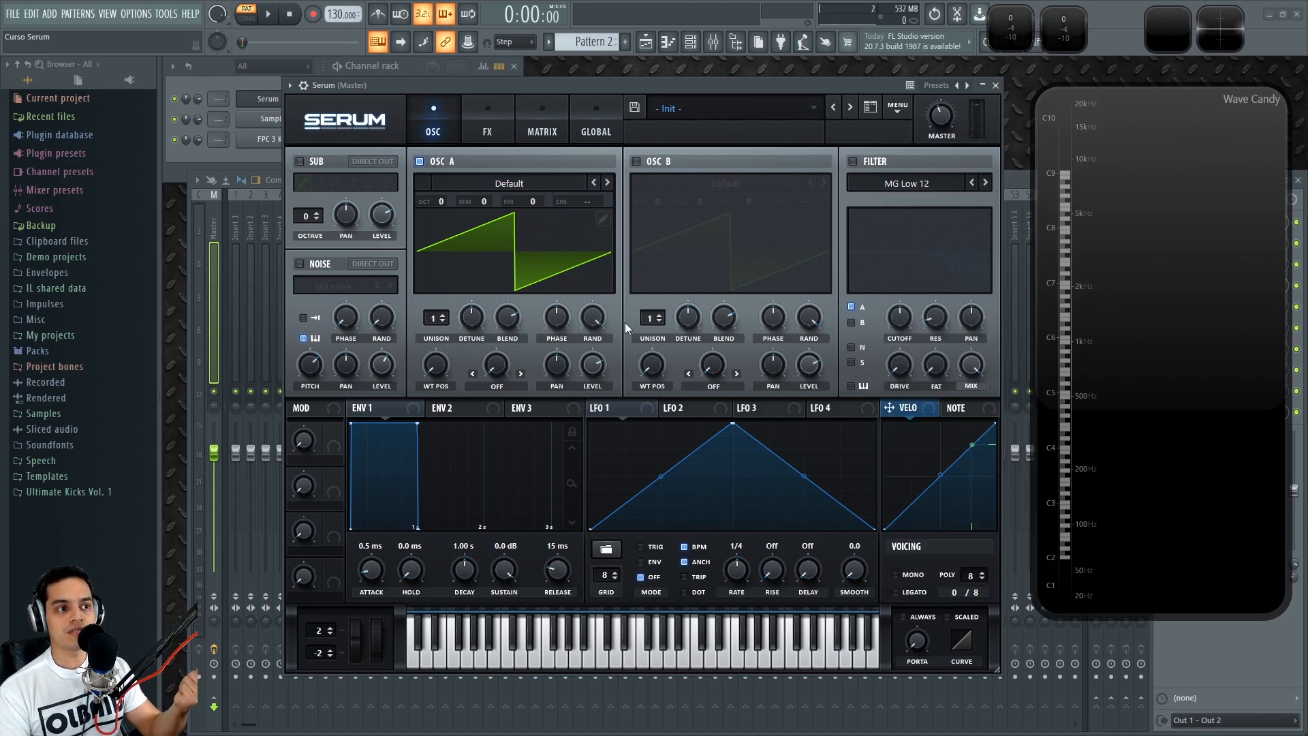
{"action": "right_click", "coordinate": [678, 319]}
{"action": "mouse_move", "coordinate": [779, 404]}
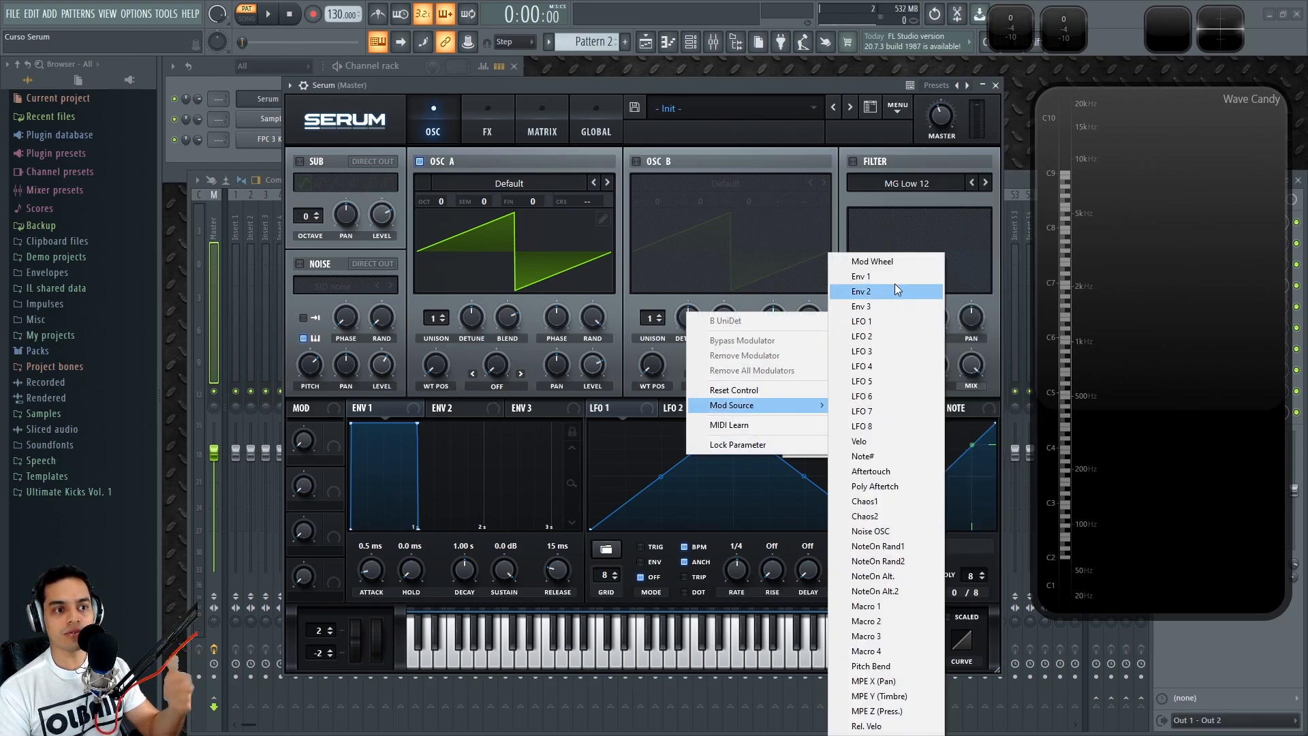
{"action": "left_click", "coordinate": [574, 85]}
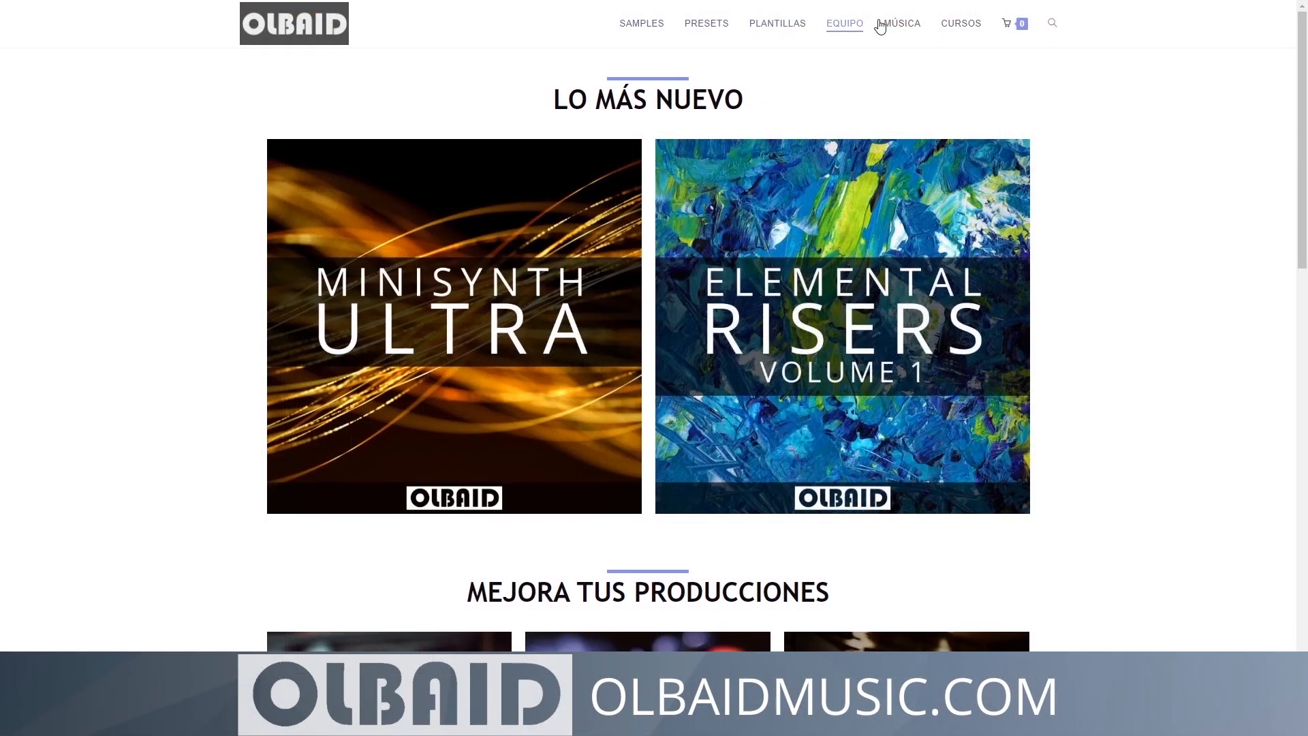
Browse the OLBAID website's home page from the newest releases down to the music production courses
{"action": "scroll", "coordinate": [1121, 227], "scroll_direction": "down", "scroll_amount": 3}
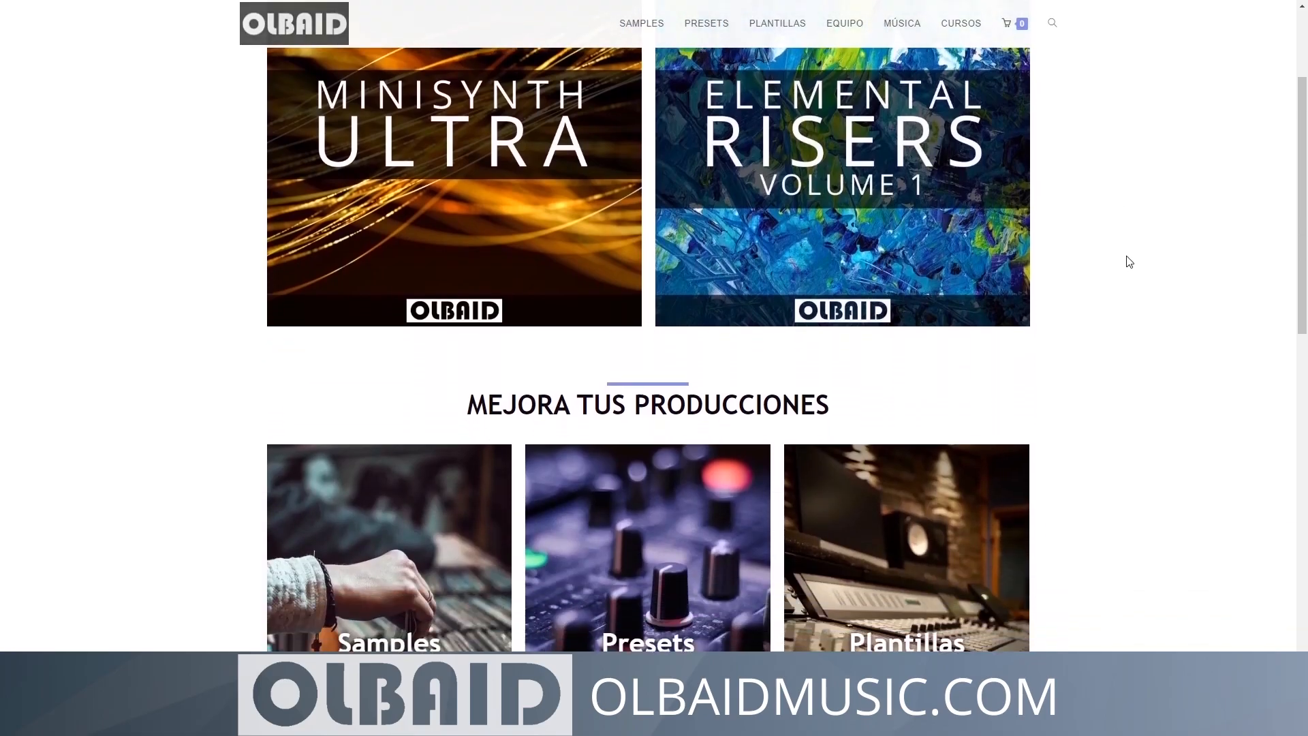
{"action": "scroll", "coordinate": [1129, 262], "scroll_direction": "down", "scroll_amount": 7}
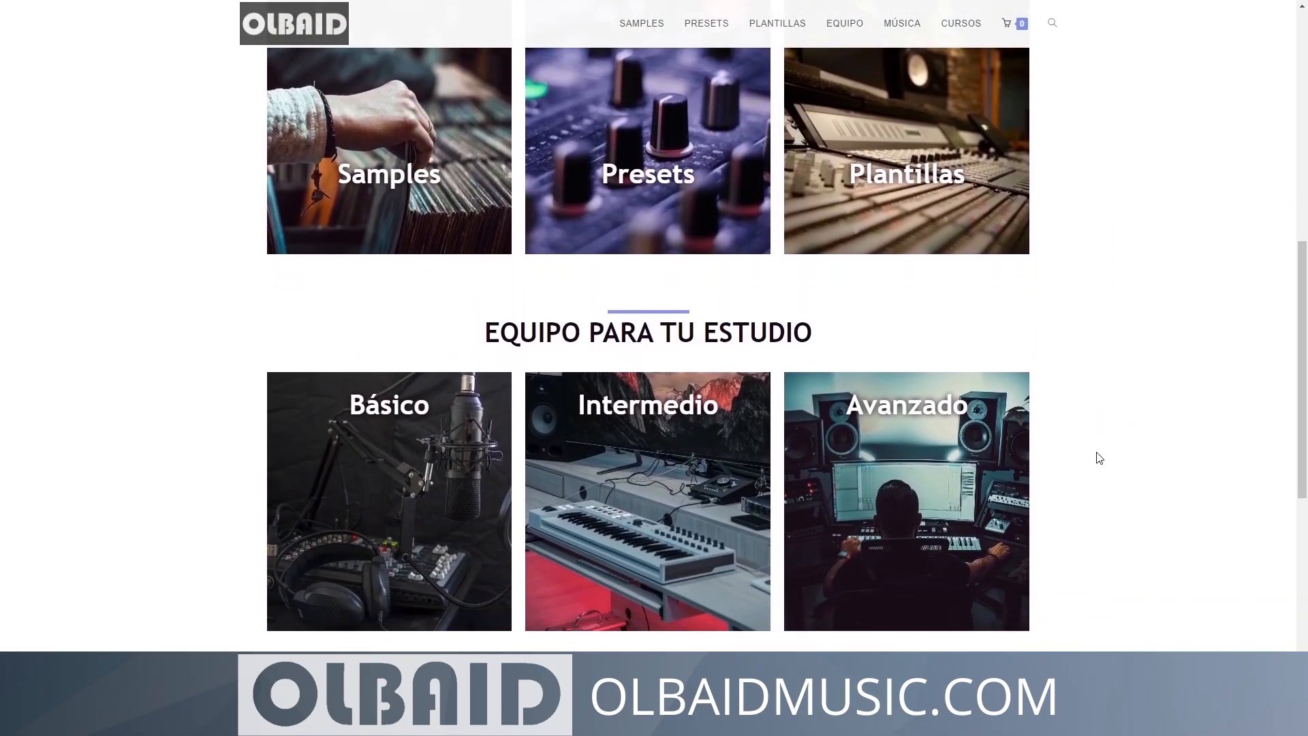
{"action": "scroll", "coordinate": [1099, 463], "scroll_direction": "down", "scroll_amount": 5}
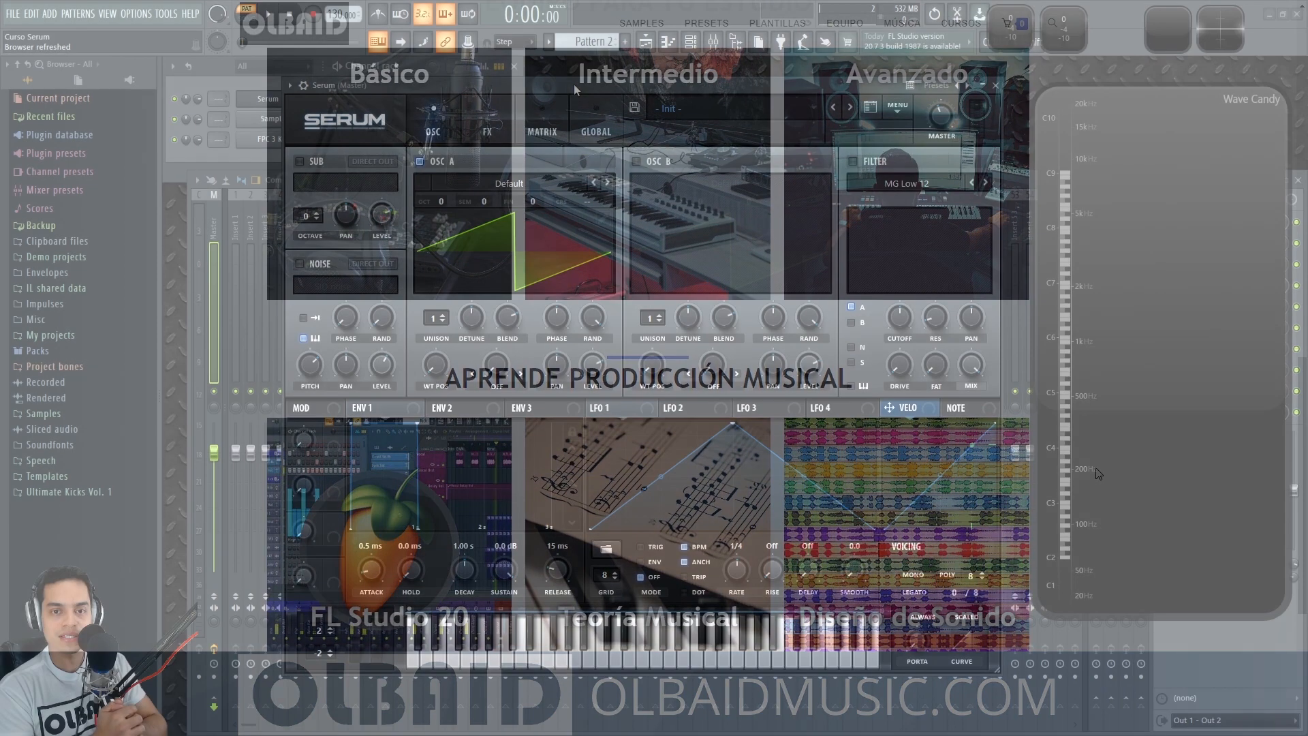